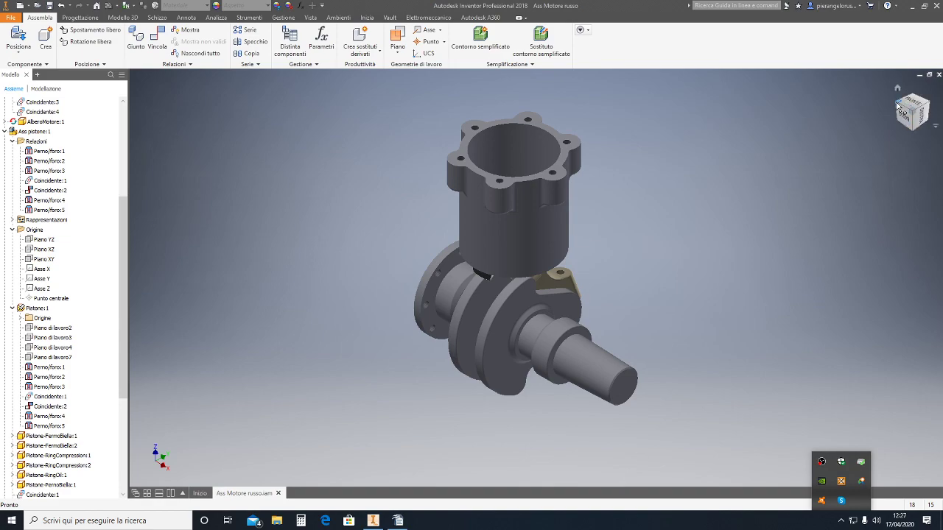
- Orbit the engine assembly and check it from the right, front and isometric views
{"action": "mouse_move", "coordinate": [905, 112]}
{"action": "left_mouse_down"}
{"action": "mouse_move", "coordinate": [898, 105]}
{"action": "mouse_move", "coordinate": [902, 114]}
{"action": "left_mouse_up"}
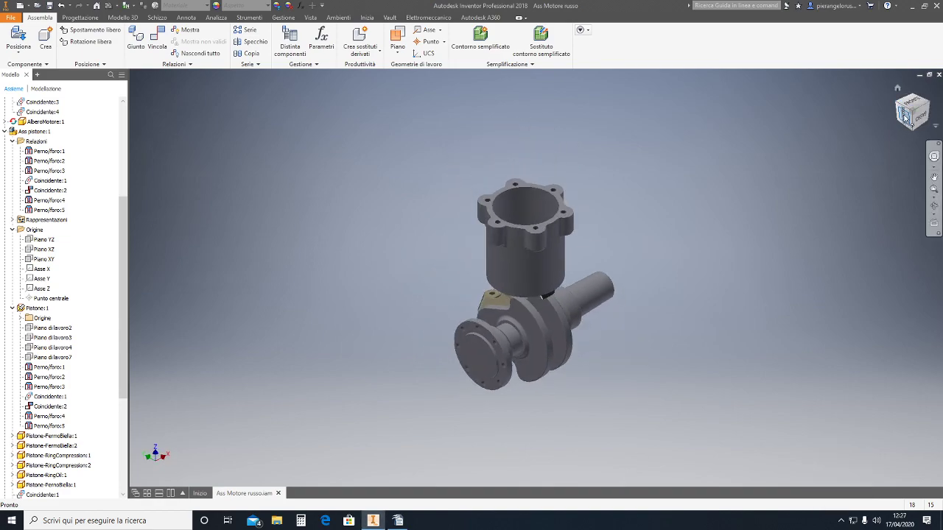
{"action": "left_click", "coordinate": [905, 118]}
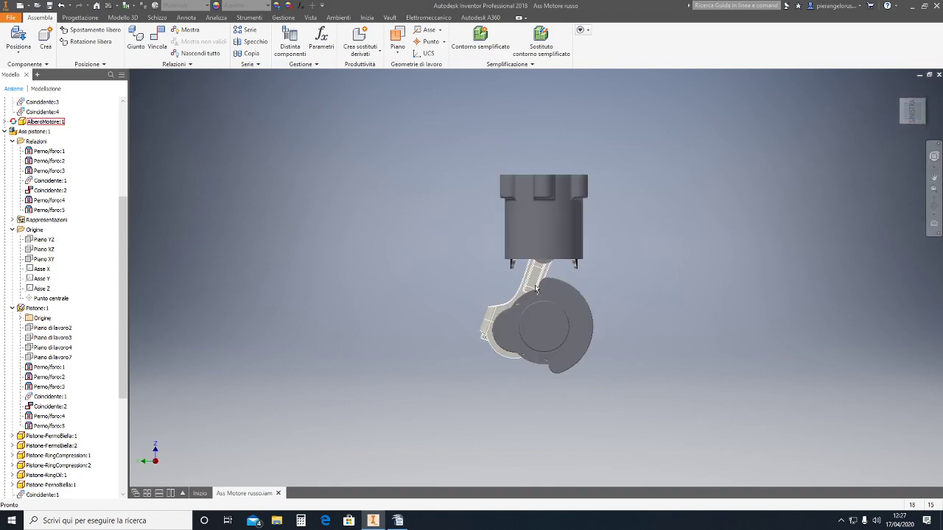
{"action": "left_click", "coordinate": [925, 105]}
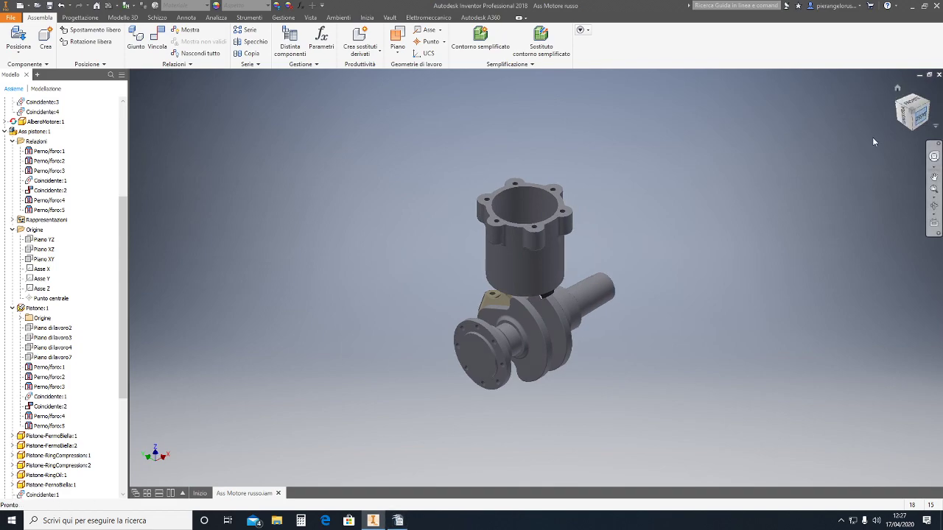
{"action": "left_click", "coordinate": [914, 114]}
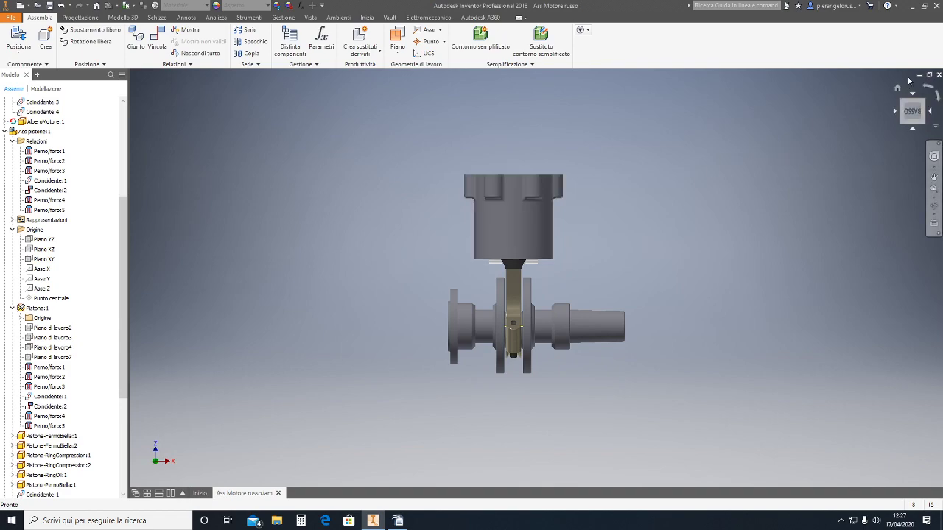
{"action": "left_click", "coordinate": [903, 104]}
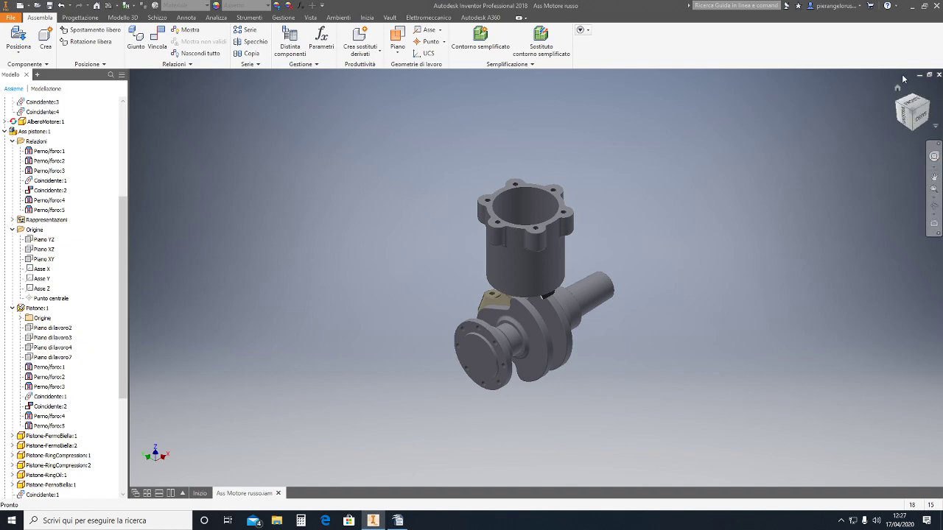
{"action": "left_click", "coordinate": [901, 107]}
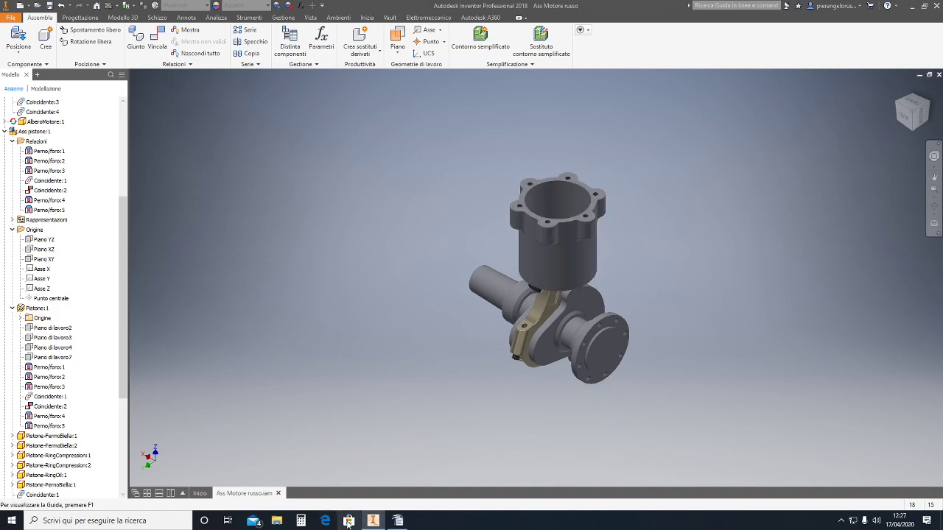
{"action": "mouse_move", "coordinate": [372, 521]}
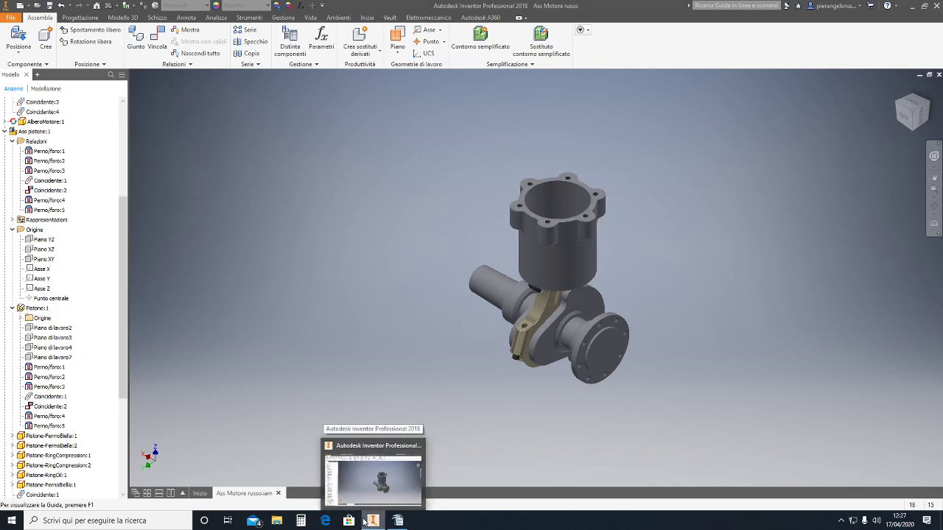
- Dismiss the Drive link note and close the engine assembly without saving
{"action": "left_click", "coordinate": [398, 521]}
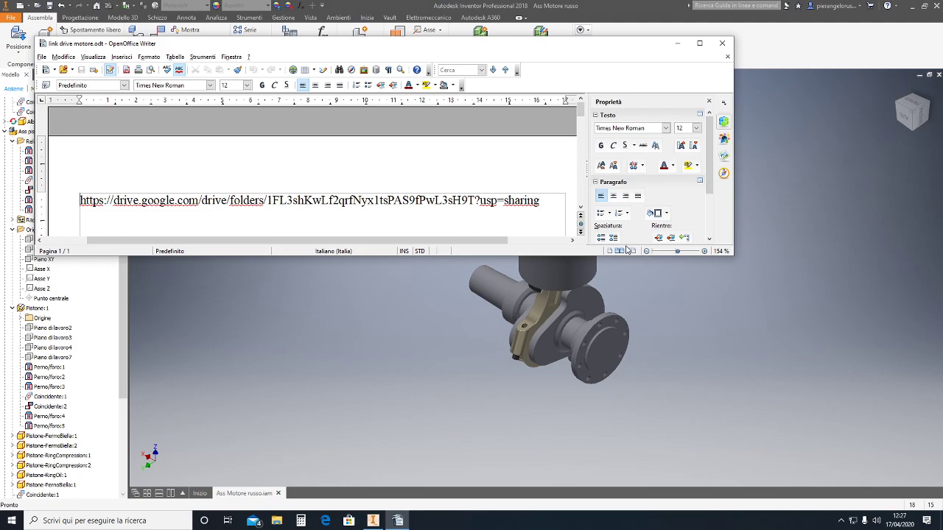
{"action": "left_click", "coordinate": [677, 43]}
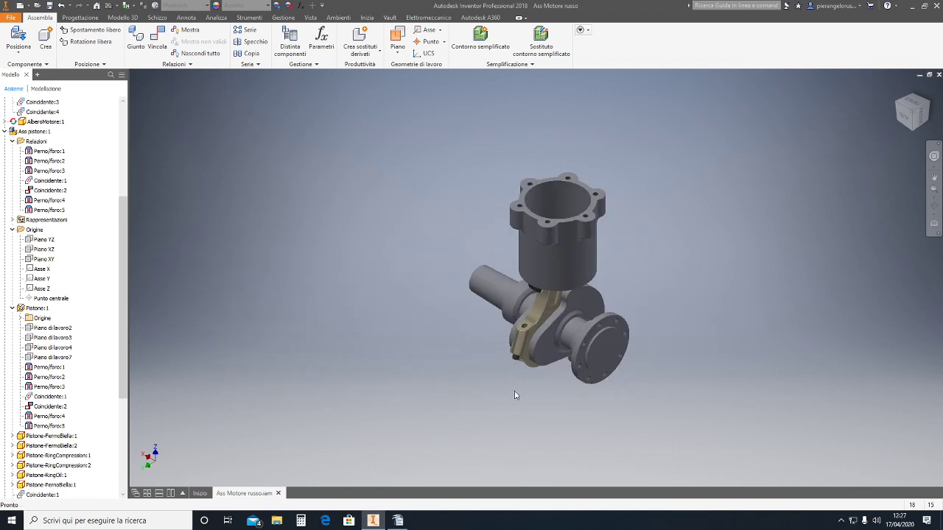
{"action": "left_click", "coordinate": [373, 521]}
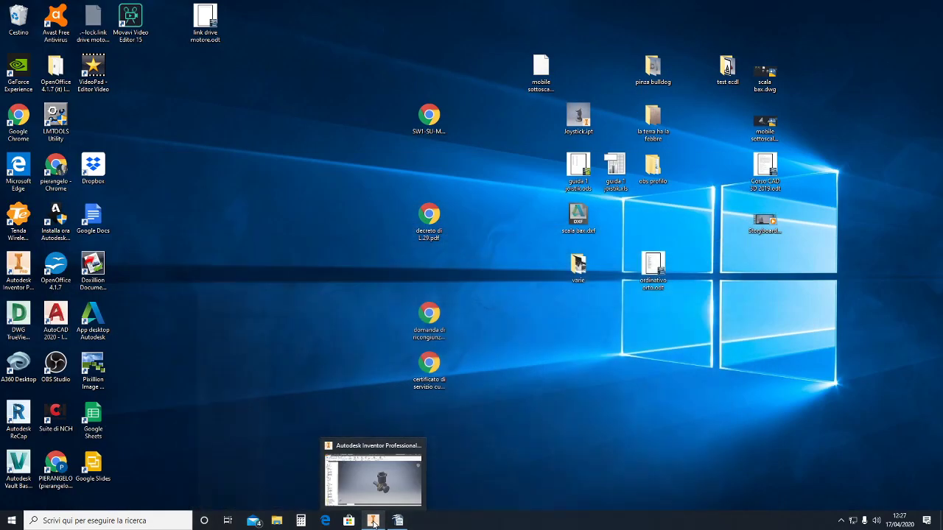
{"action": "left_click", "coordinate": [373, 522]}
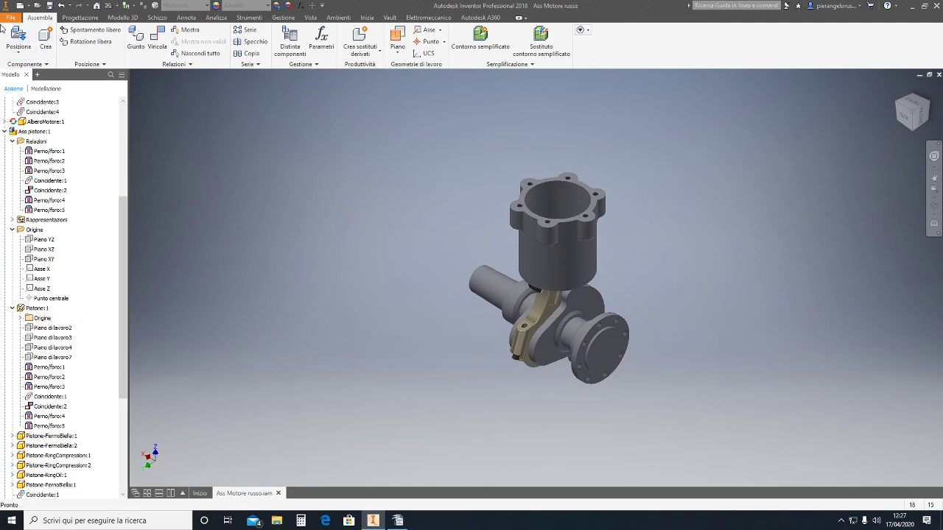
{"action": "left_click", "coordinate": [938, 75]}
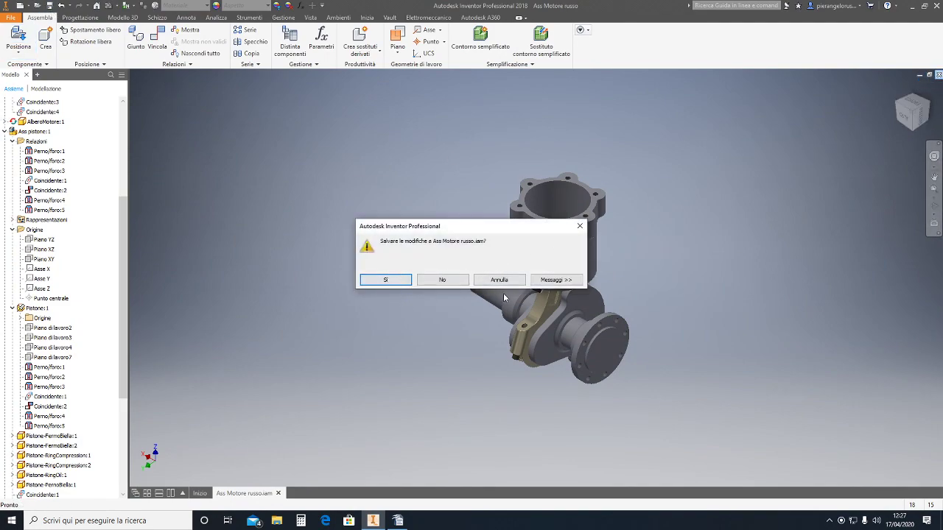
{"action": "left_click", "coordinate": [443, 279]}
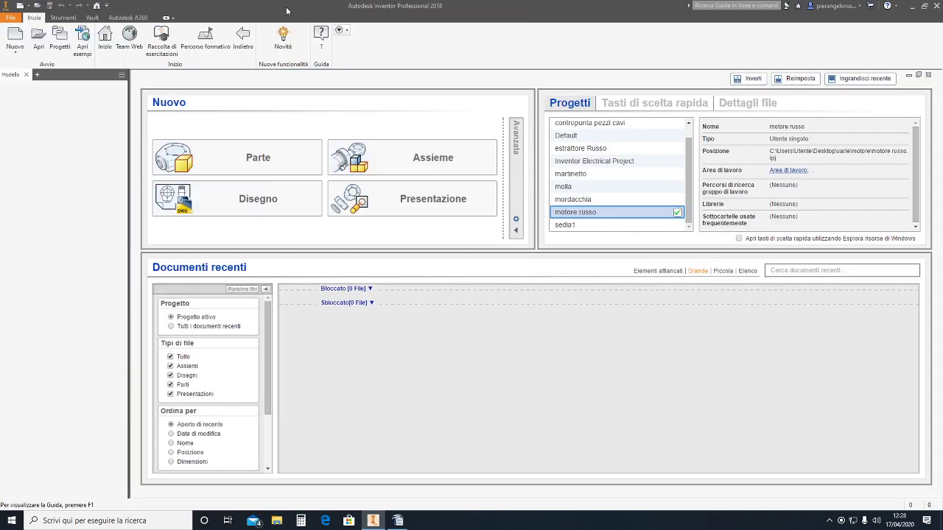
- Start a new project in Progetti, cancel the wizard, and keep motore russo active
{"action": "left_click", "coordinate": [59, 37]}
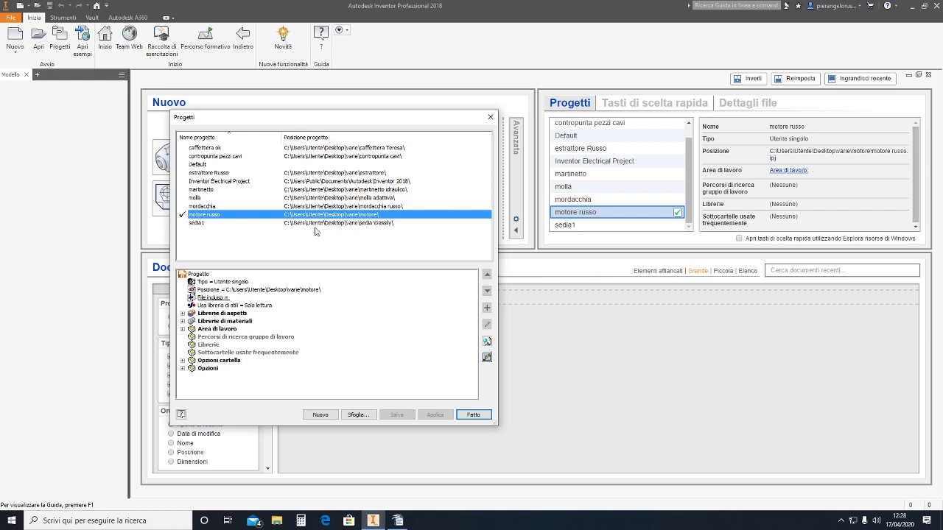
{"action": "left_click", "coordinate": [320, 415]}
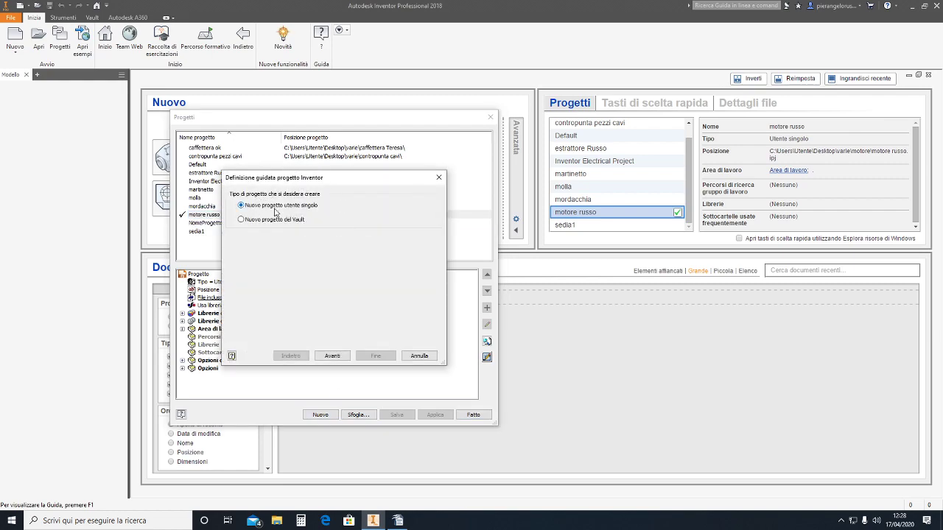
{"action": "left_click", "coordinate": [332, 356]}
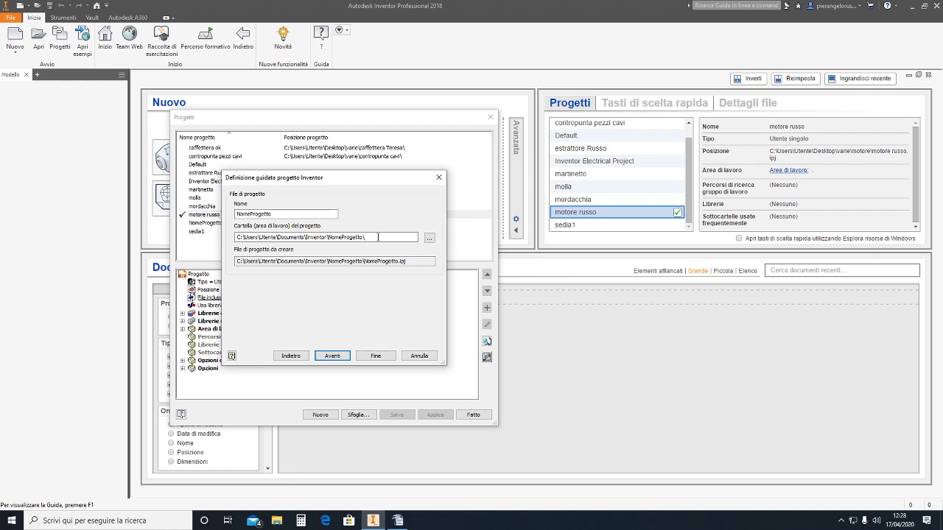
{"action": "left_click", "coordinate": [430, 237]}
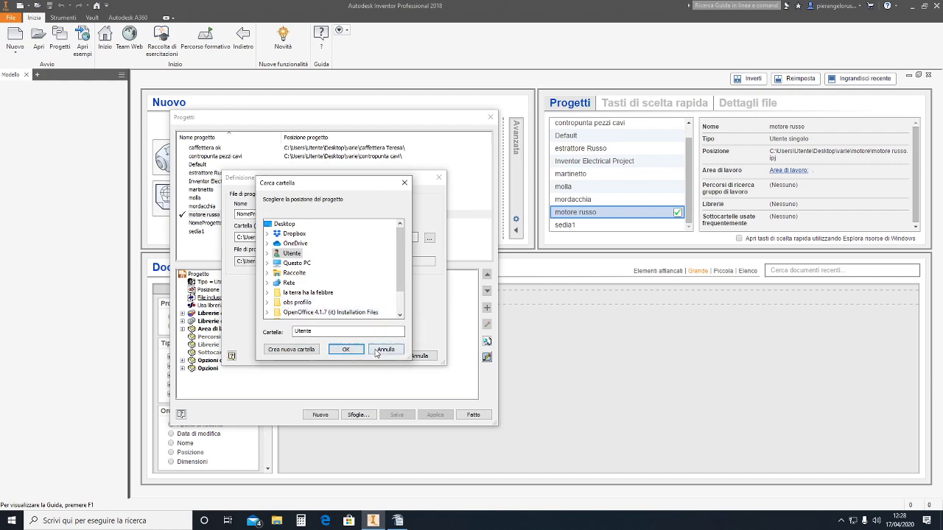
{"action": "left_click", "coordinate": [383, 351]}
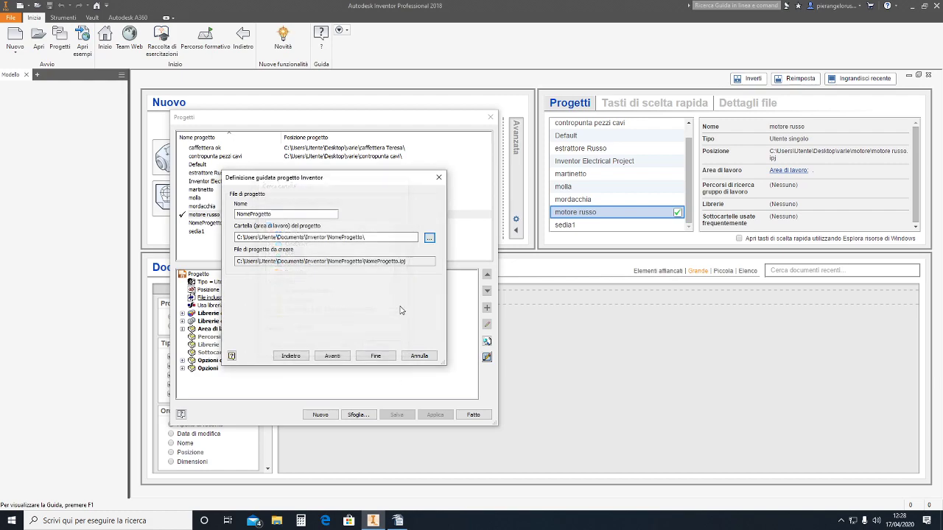
{"action": "left_click", "coordinate": [440, 177]}
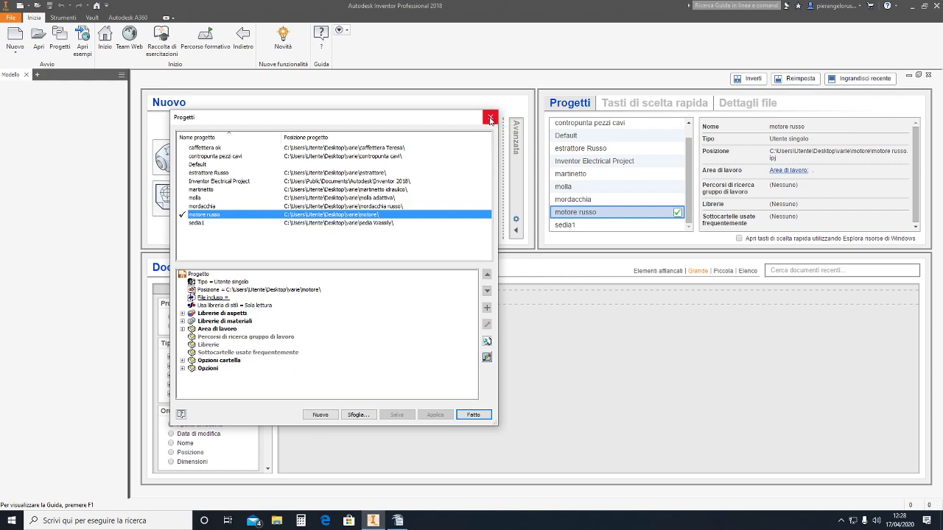
{"action": "left_click", "coordinate": [490, 119]}
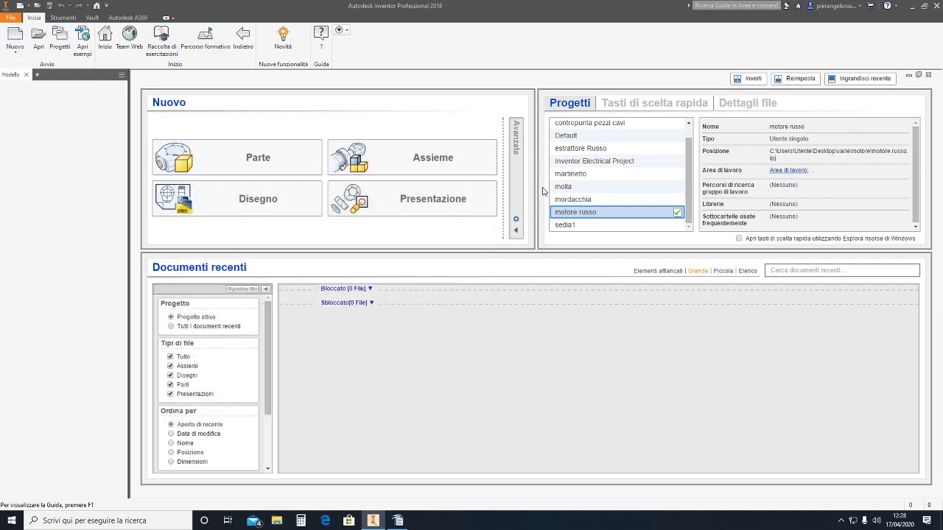
- Create the empty assembly Assieme1 from the Standard.iam template
{"action": "left_click", "coordinate": [15, 37]}
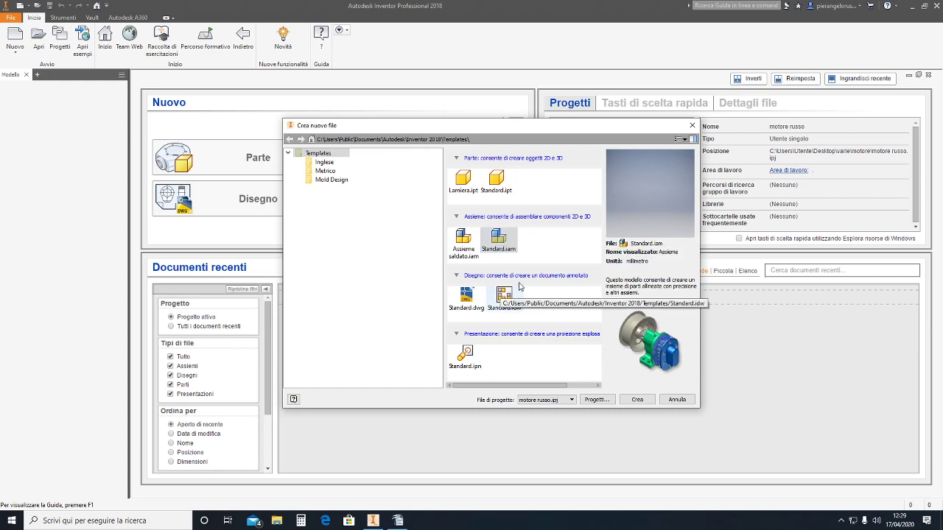
{"action": "left_click", "coordinate": [503, 249]}
{"action": "left_click", "coordinate": [641, 400]}
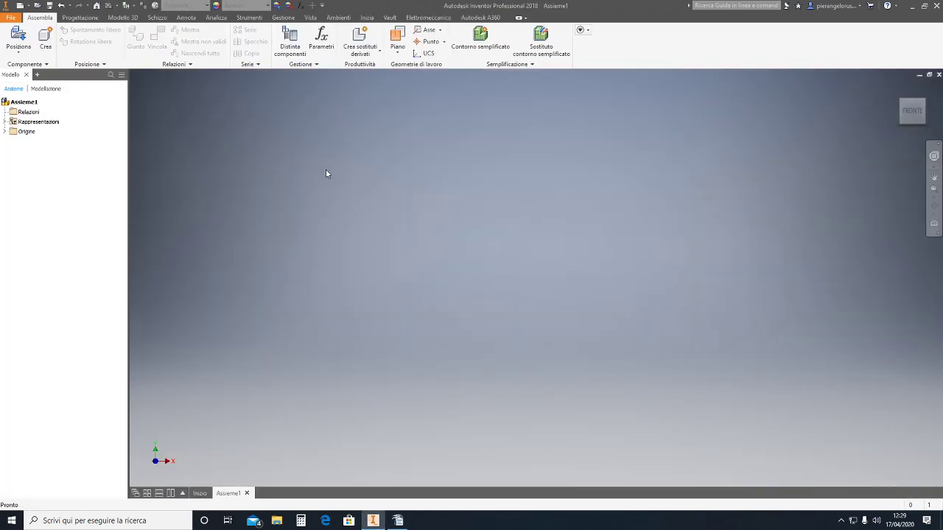
{"action": "left_click", "coordinate": [26, 56]}
- Place Assieme Pistone.iam from the motore folder, grounded at the origin
{"action": "left_click", "coordinate": [37, 74]}
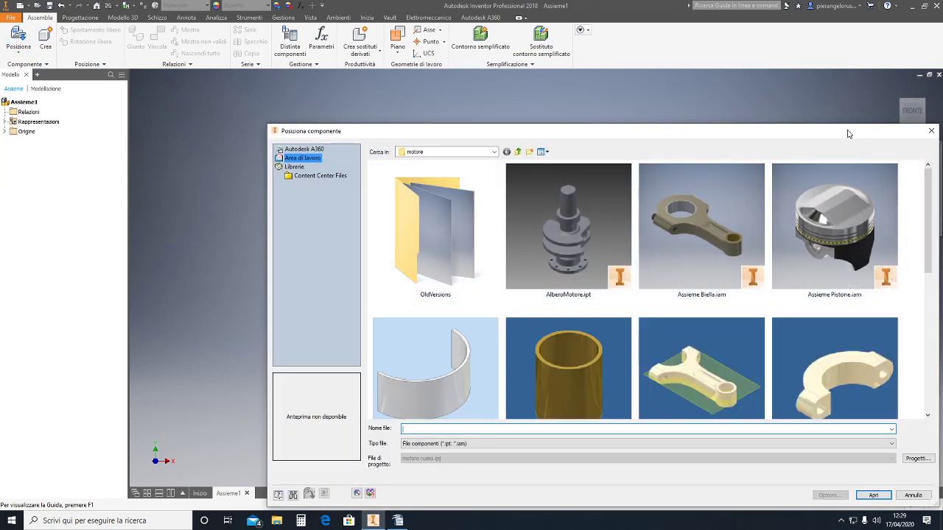
{"action": "left_click_drag", "start_coordinate": [847, 133], "coordinate": [752, 104]}
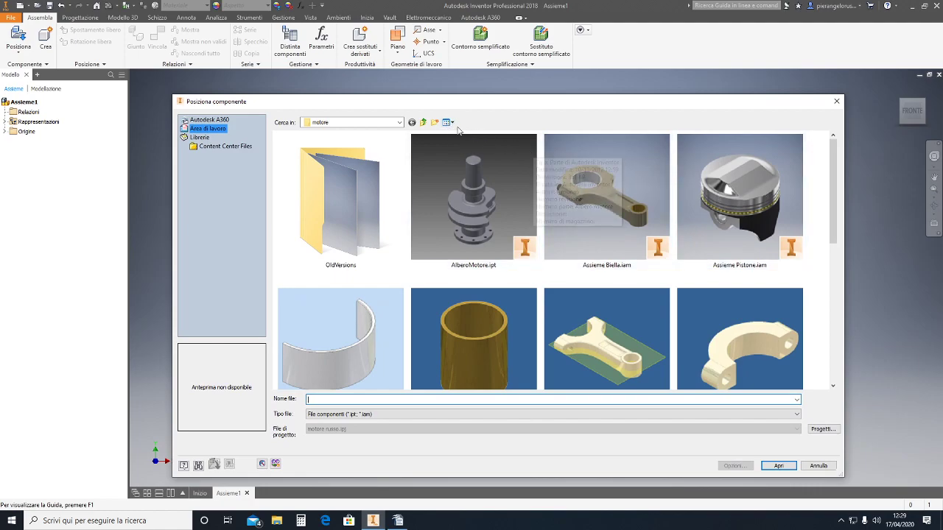
{"action": "left_click", "coordinate": [451, 122]}
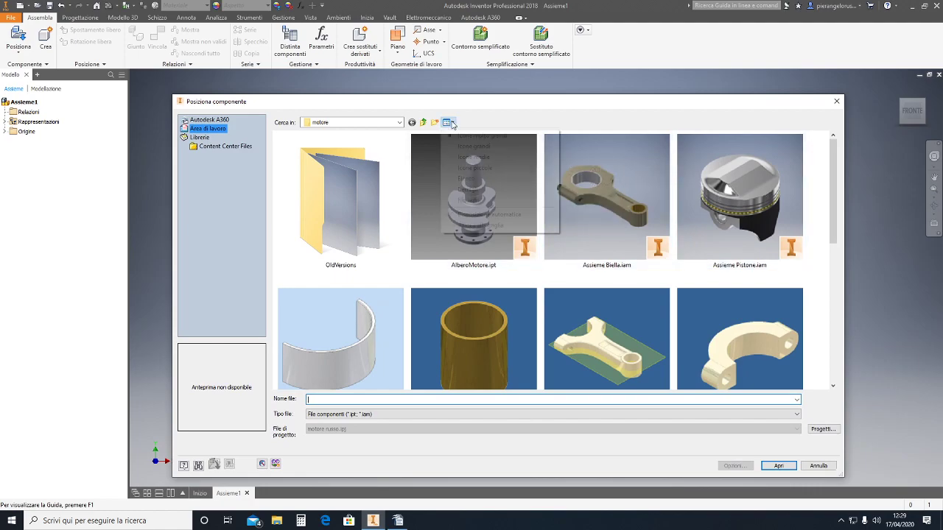
{"action": "left_click", "coordinate": [473, 157]}
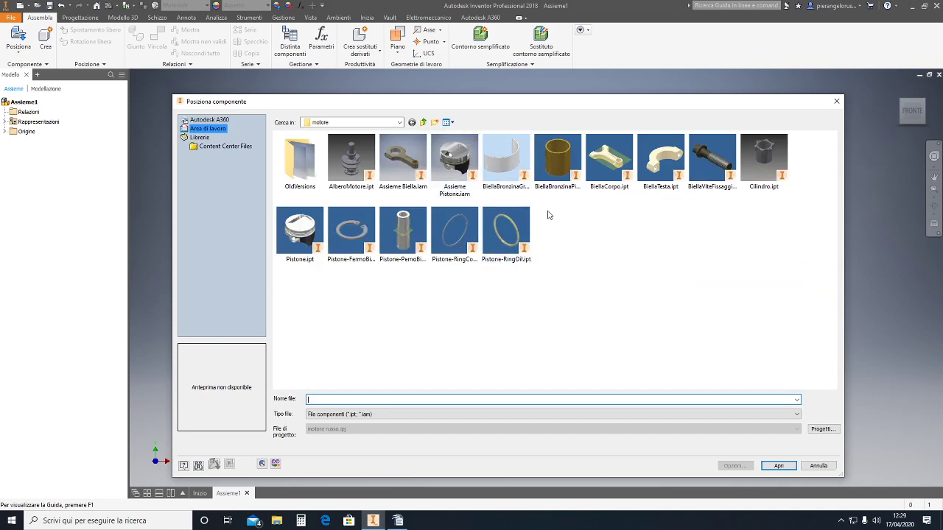
{"action": "left_click", "coordinate": [458, 161]}
{"action": "left_click", "coordinate": [779, 465]}
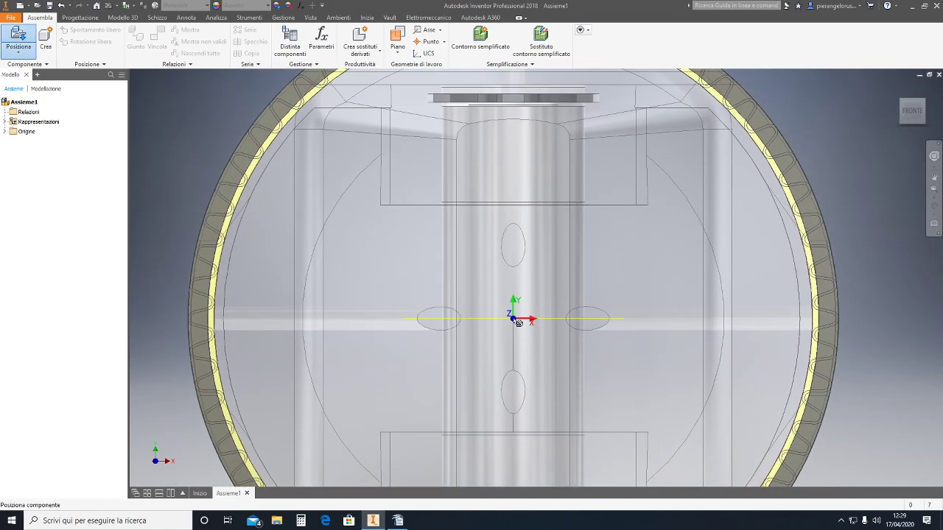
{"action": "right_click", "coordinate": [518, 322]}
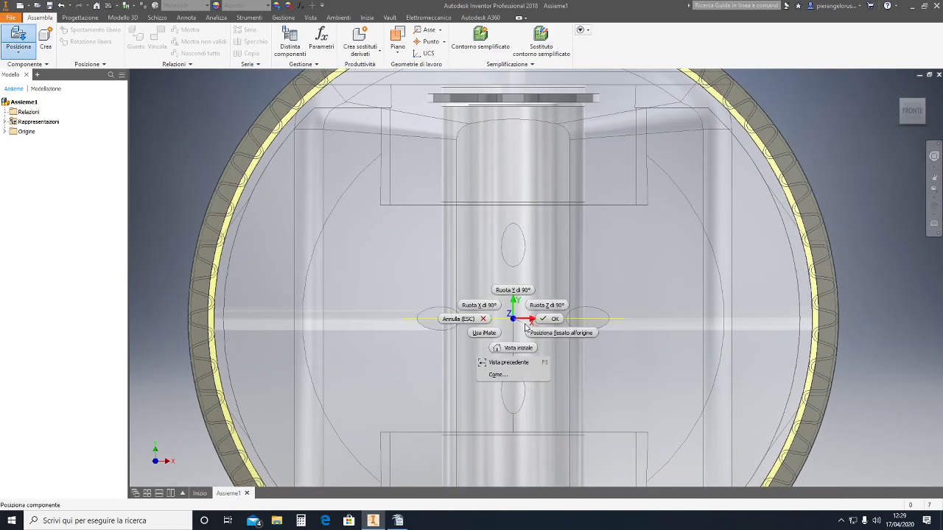
{"action": "left_click", "coordinate": [546, 336]}
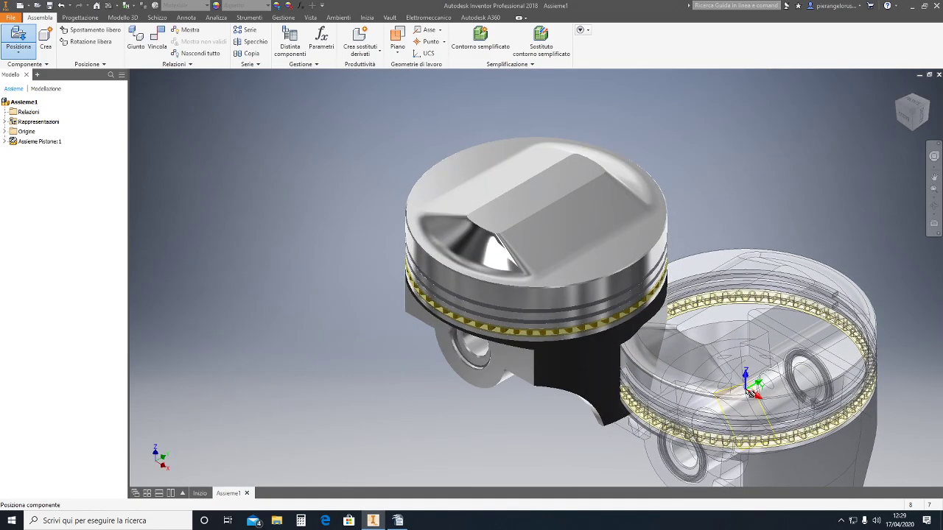
{"action": "key", "text": "Escape"}
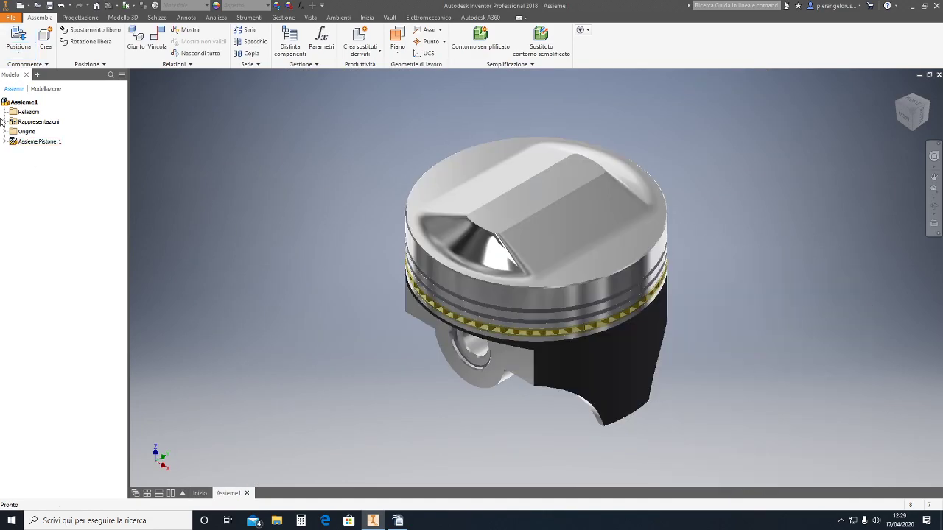
- Place the Pistone-RingOil oil ring and a Pistone-RingCompression ring beside the piston
{"action": "left_click", "coordinate": [18, 50]}
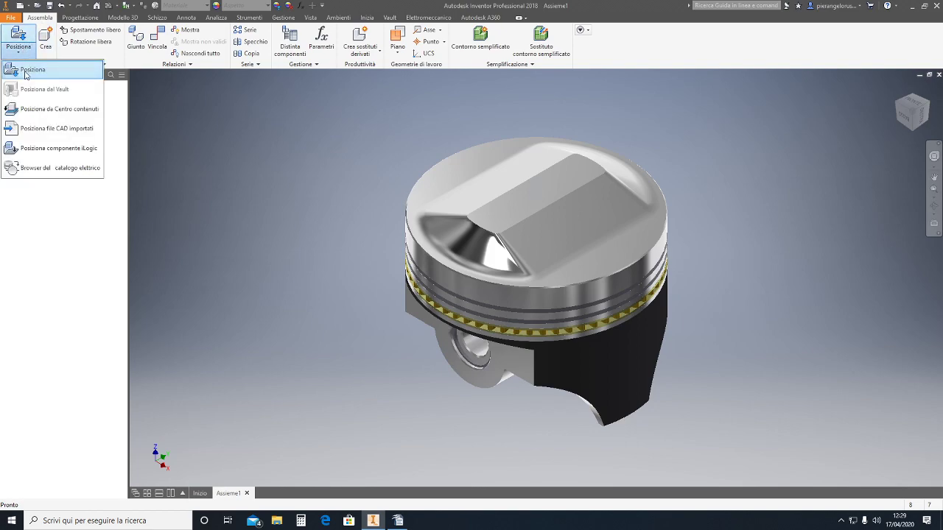
{"action": "left_click", "coordinate": [28, 77]}
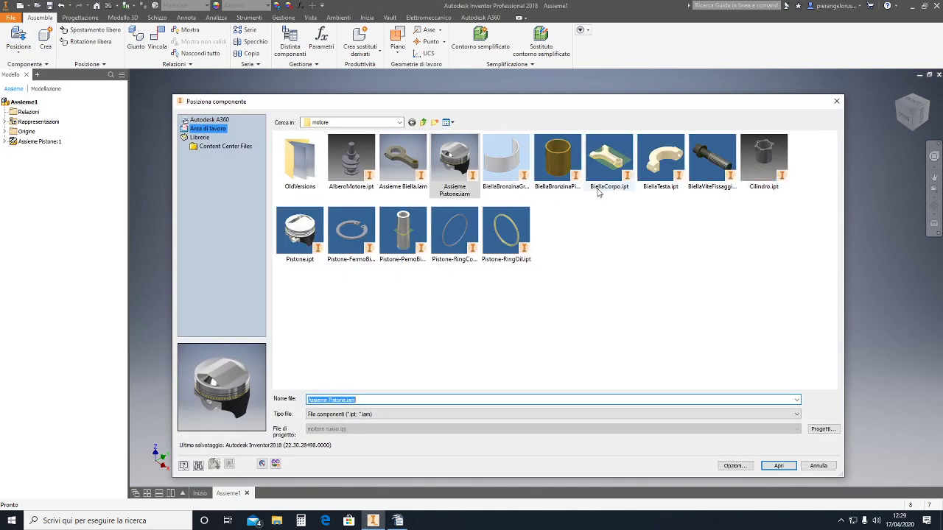
{"action": "left_click", "coordinate": [495, 235]}
{"action": "left_click", "coordinate": [778, 466]}
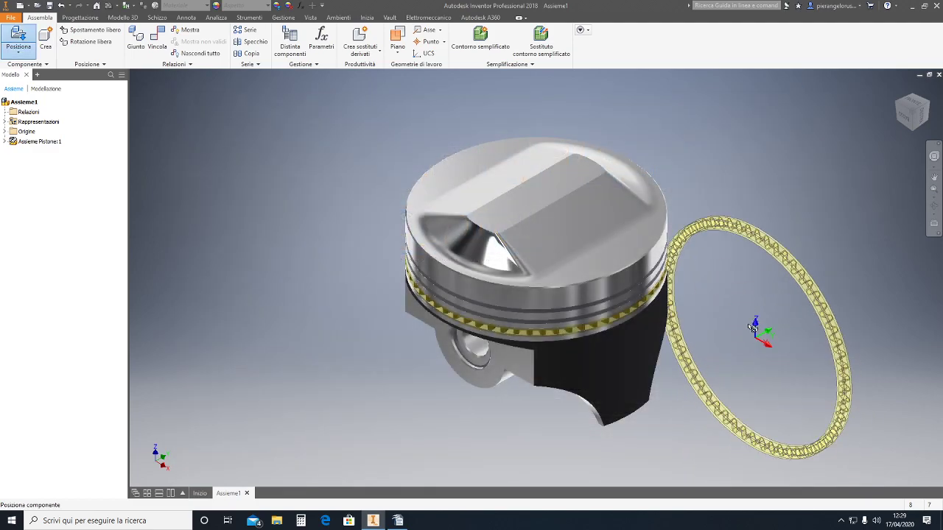
{"action": "left_click", "coordinate": [751, 276]}
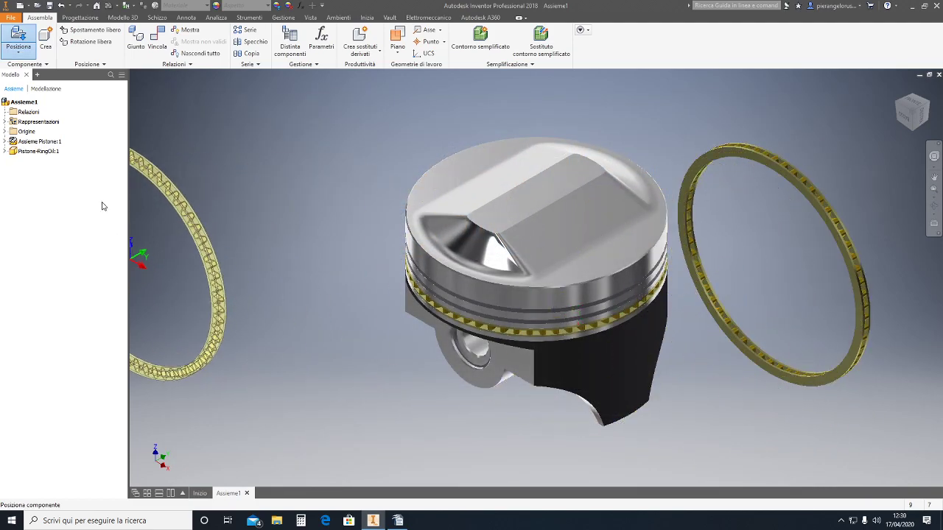
{"action": "key", "text": "Escape"}
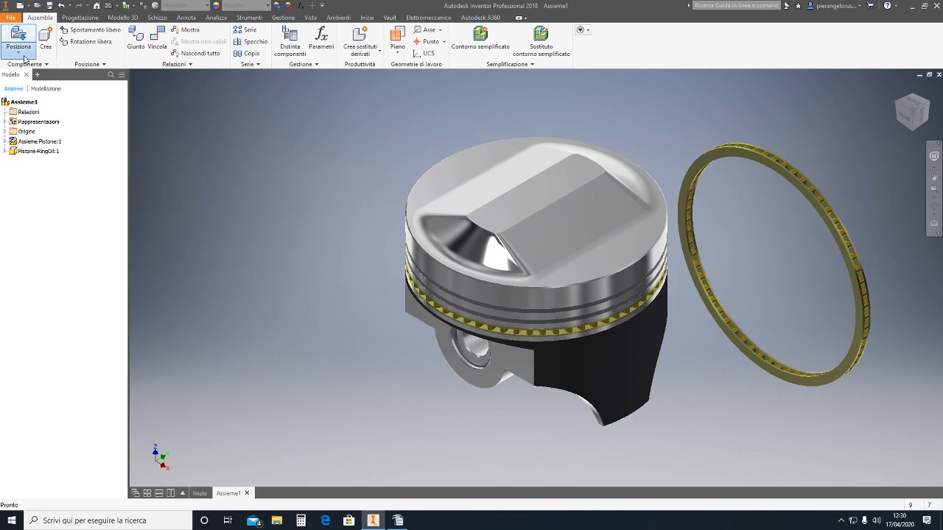
{"action": "left_click", "coordinate": [19, 50]}
{"action": "left_click", "coordinate": [22, 71]}
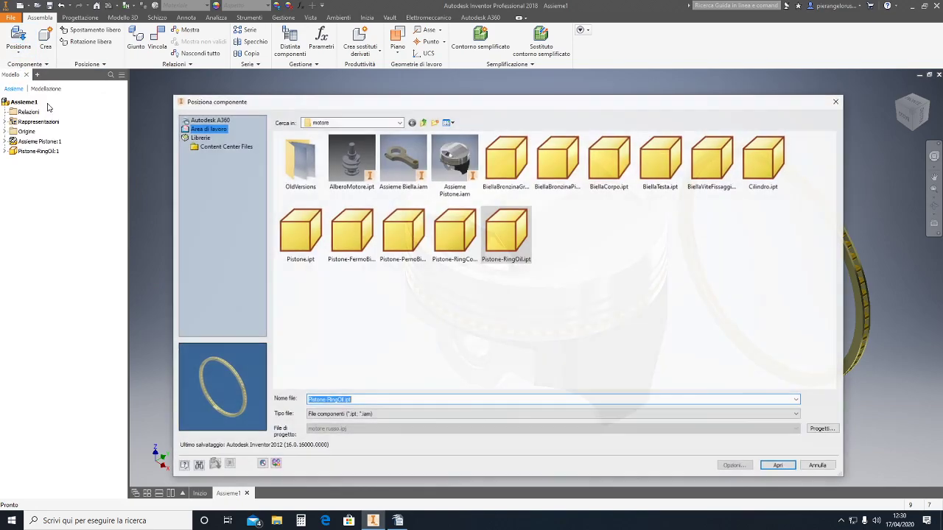
{"action": "left_click", "coordinate": [451, 244]}
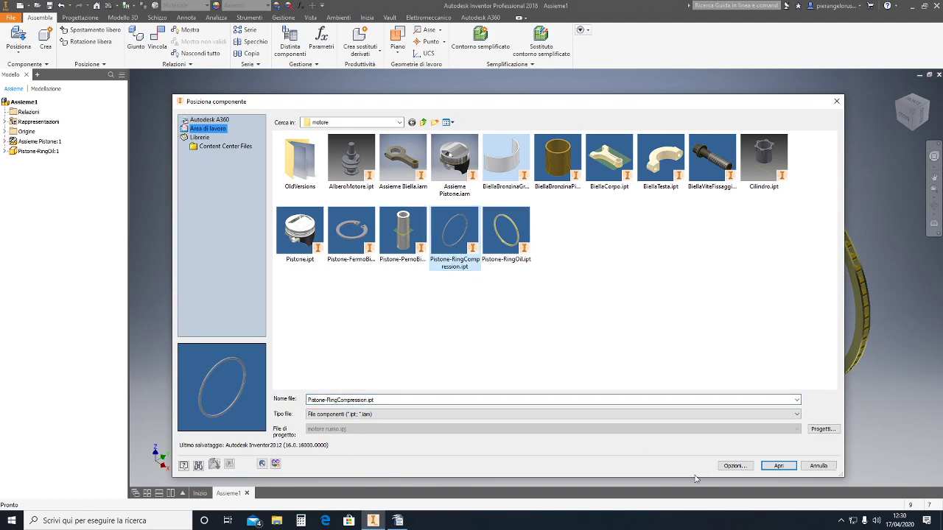
{"action": "left_click", "coordinate": [770, 469]}
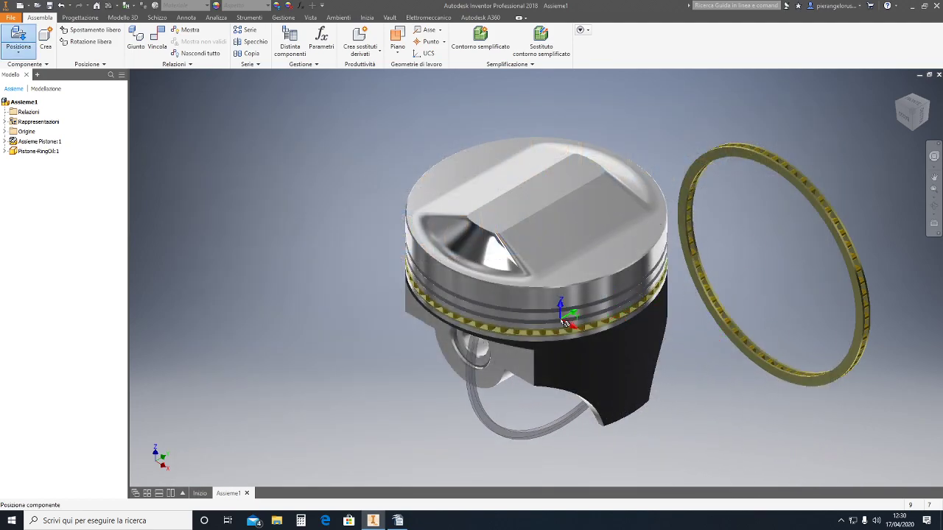
{"action": "left_click", "coordinate": [217, 225]}
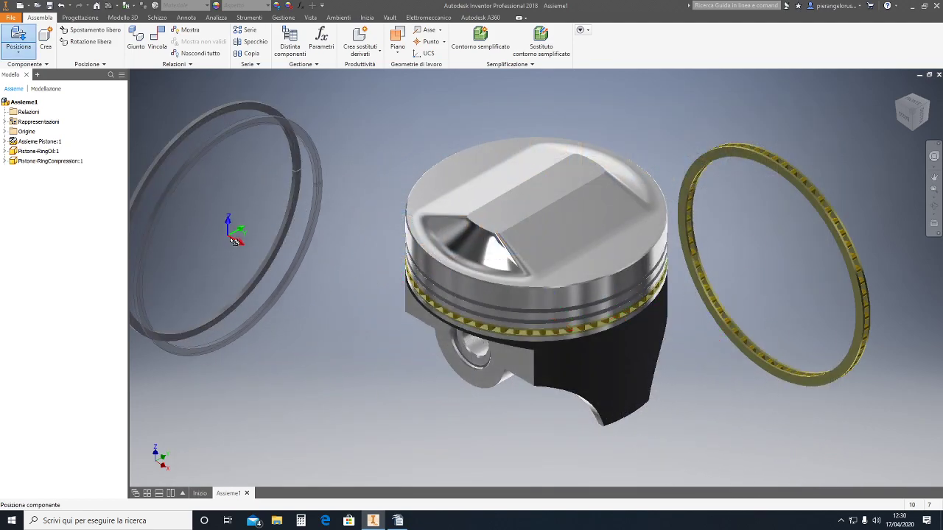
{"action": "key", "text": "Escape"}
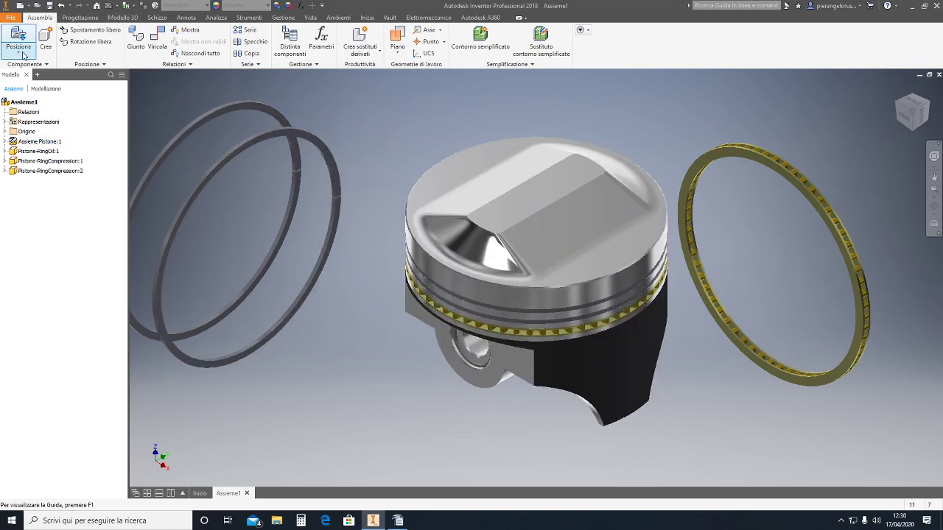
- Place the Pistone-PernoBiella piston pin and two Pistone-FermoBiella retaining clips near the piston
{"action": "left_click", "coordinate": [18, 50]}
{"action": "left_click", "coordinate": [24, 71]}
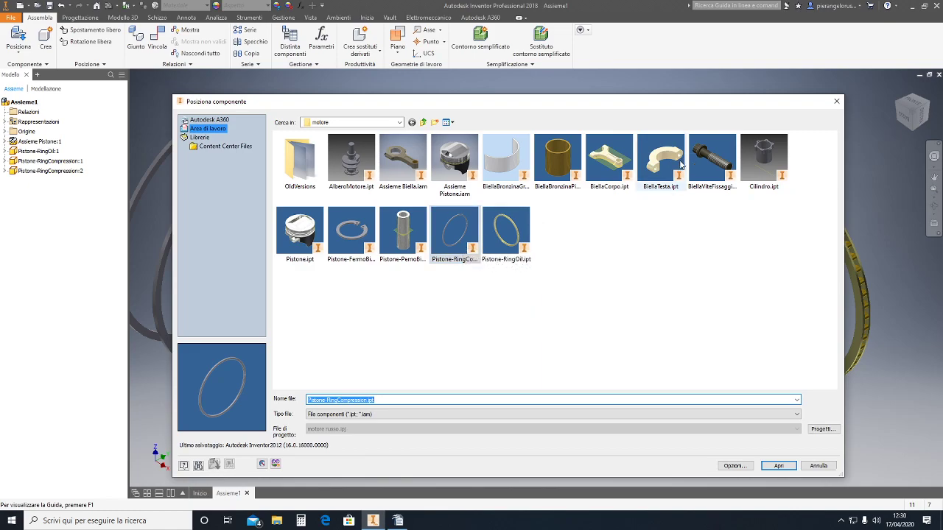
{"action": "mouse_move", "coordinate": [403, 229]}
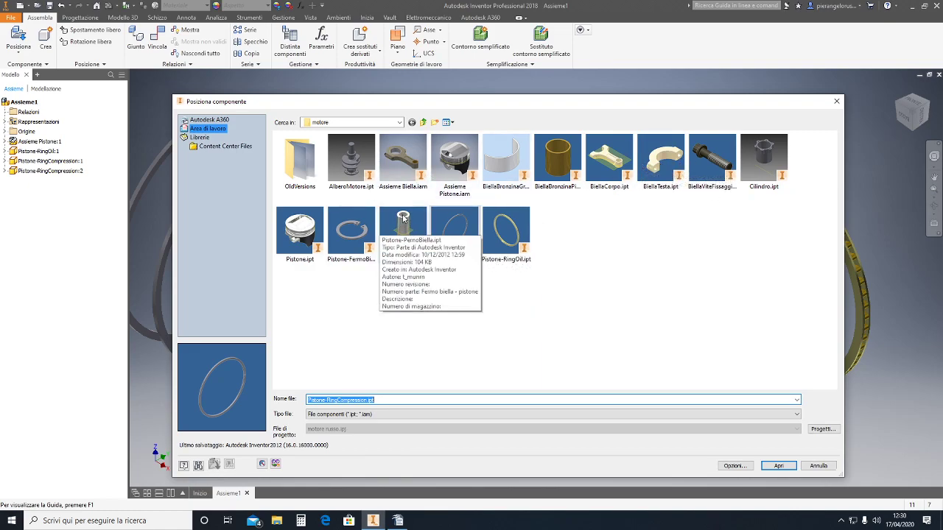
{"action": "left_click", "coordinate": [404, 218]}
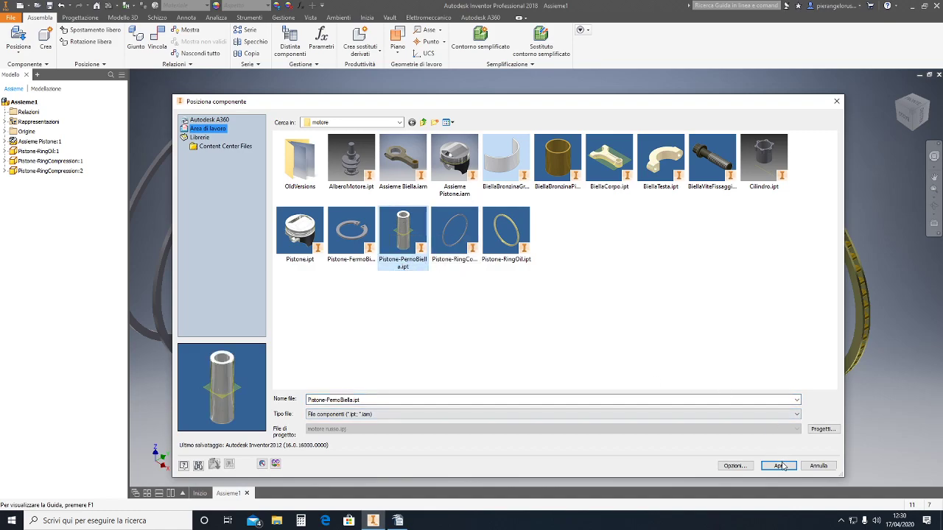
{"action": "left_click", "coordinate": [779, 466]}
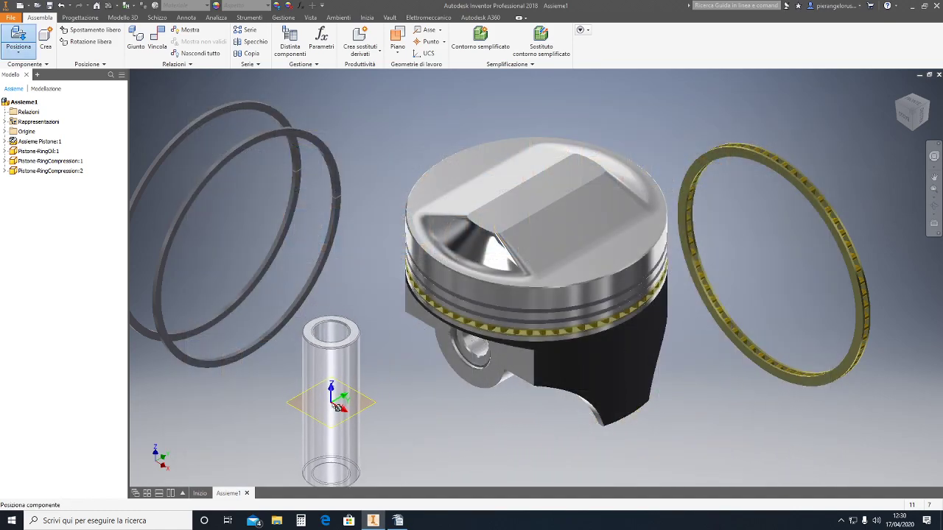
{"action": "left_click", "coordinate": [336, 406]}
{"action": "key", "text": "Escape"}
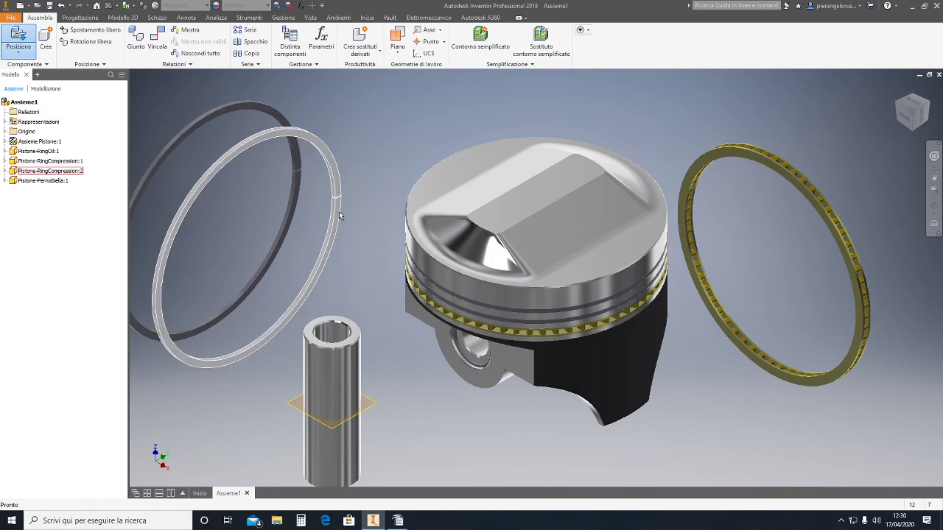
{"action": "left_click", "coordinate": [20, 52]}
{"action": "left_click", "coordinate": [32, 70]}
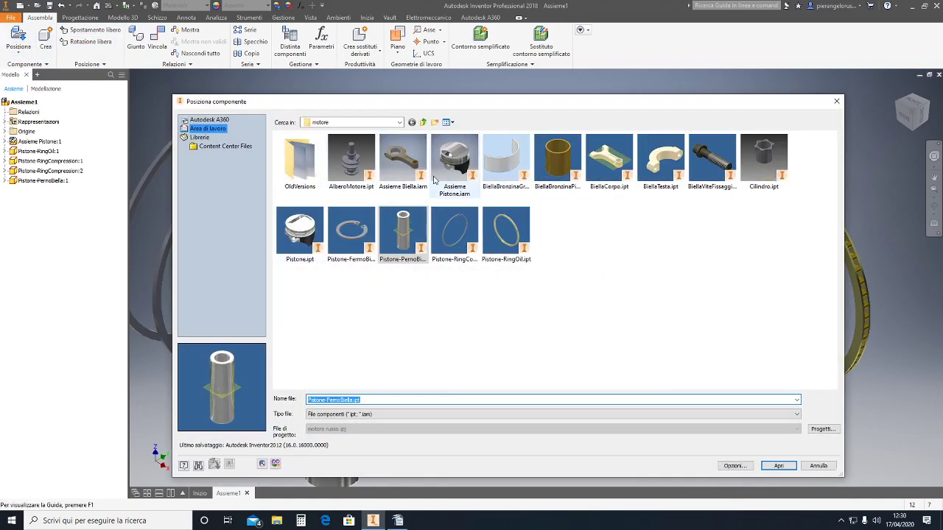
{"action": "left_click", "coordinate": [352, 234]}
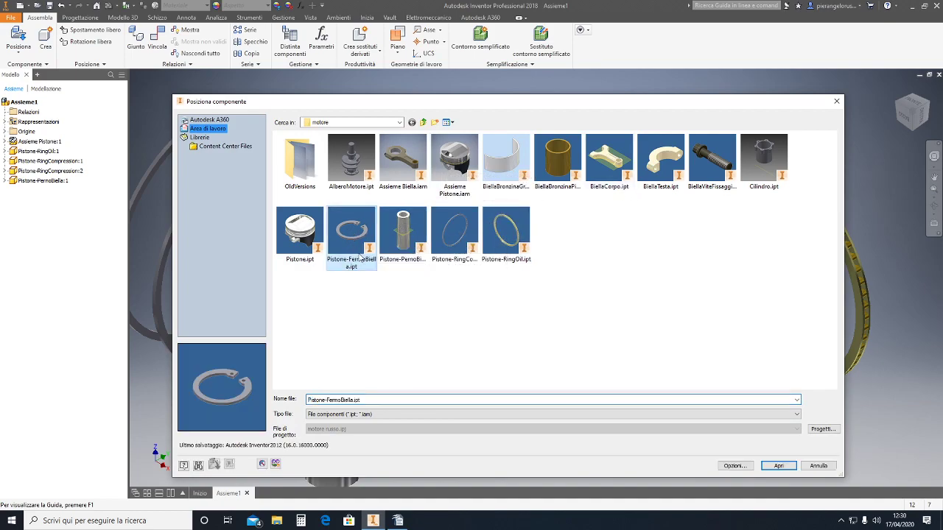
{"action": "left_click", "coordinate": [778, 467]}
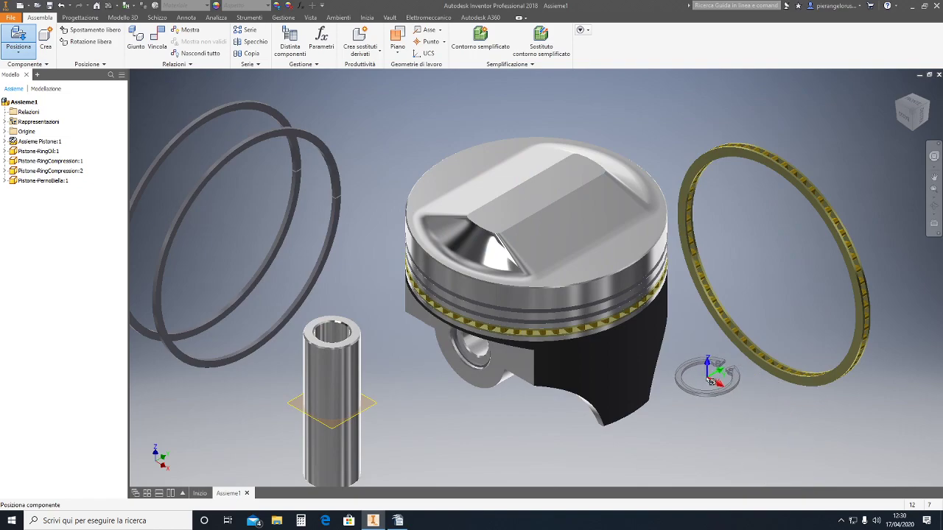
{"action": "left_click", "coordinate": [728, 419]}
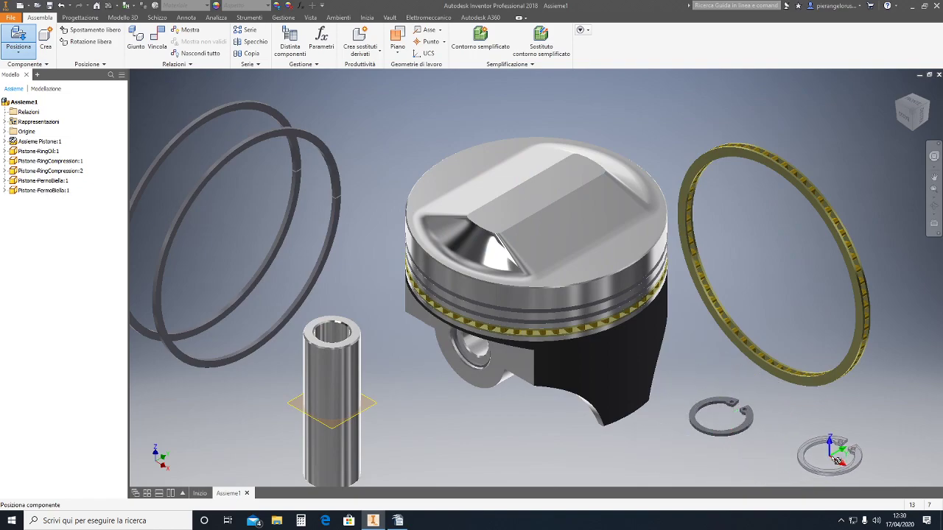
{"action": "left_click", "coordinate": [835, 460]}
{"action": "key", "text": "Escape"}
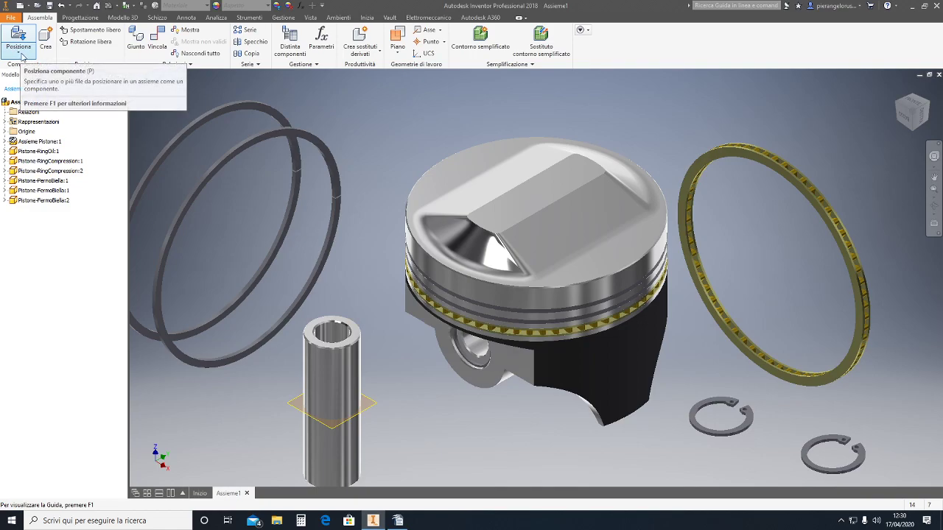
- Delete Assieme Pistone and place the single Pistone.ipt part at the model centre
{"action": "right_click", "coordinate": [476, 242]}
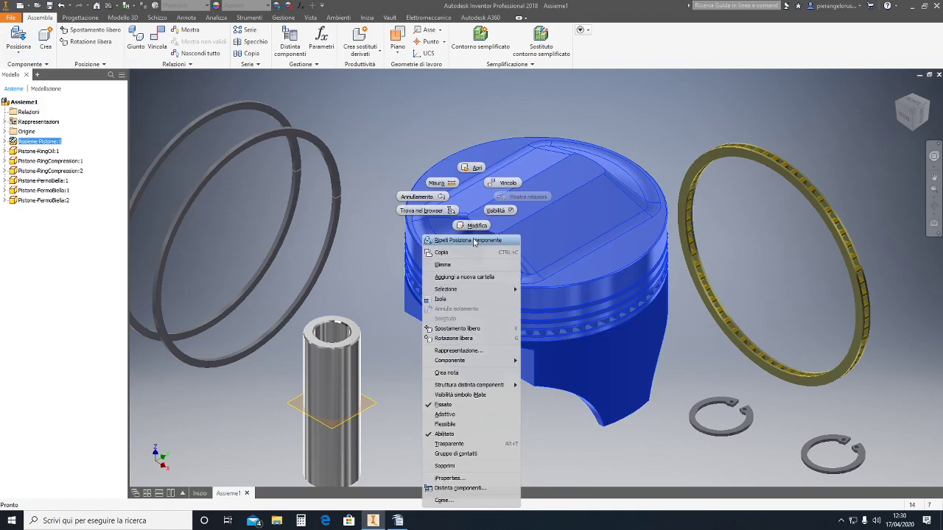
{"action": "left_click", "coordinate": [444, 268]}
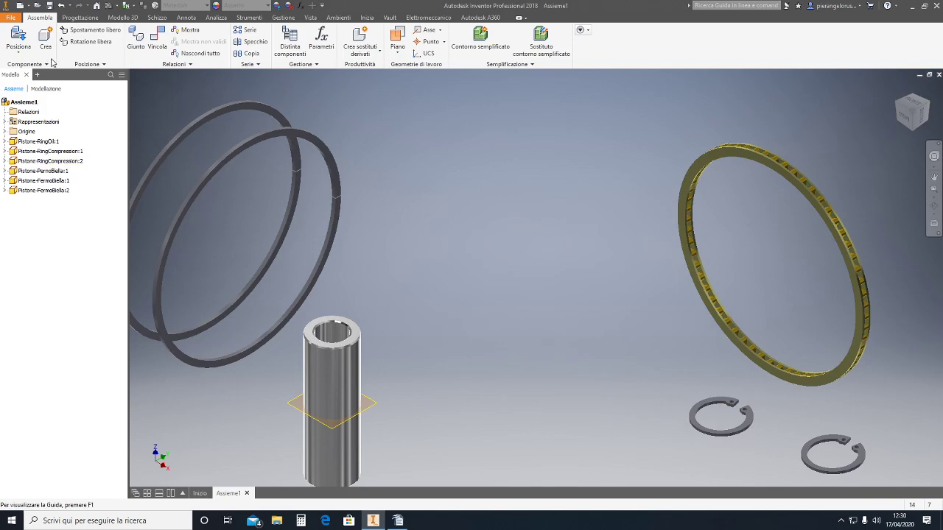
{"action": "left_click", "coordinate": [19, 50]}
{"action": "left_click", "coordinate": [31, 71]}
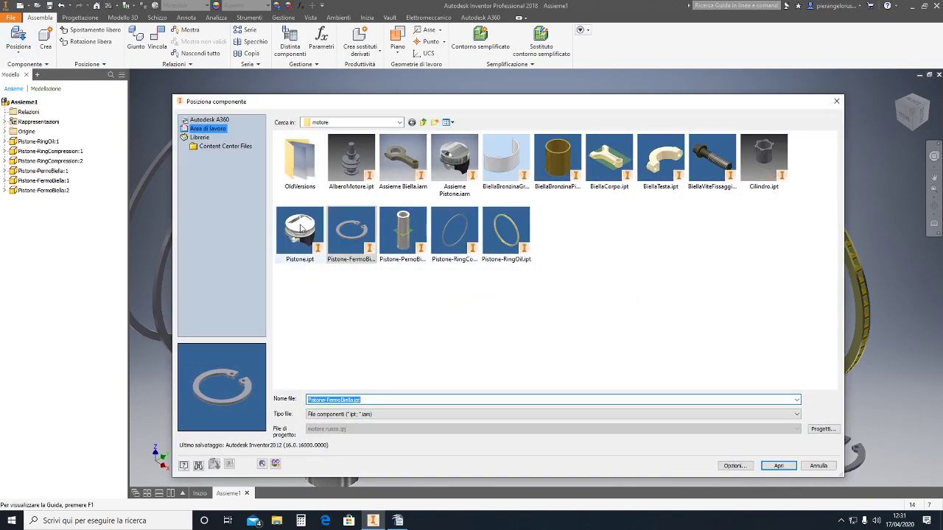
{"action": "mouse_move", "coordinate": [453, 157]}
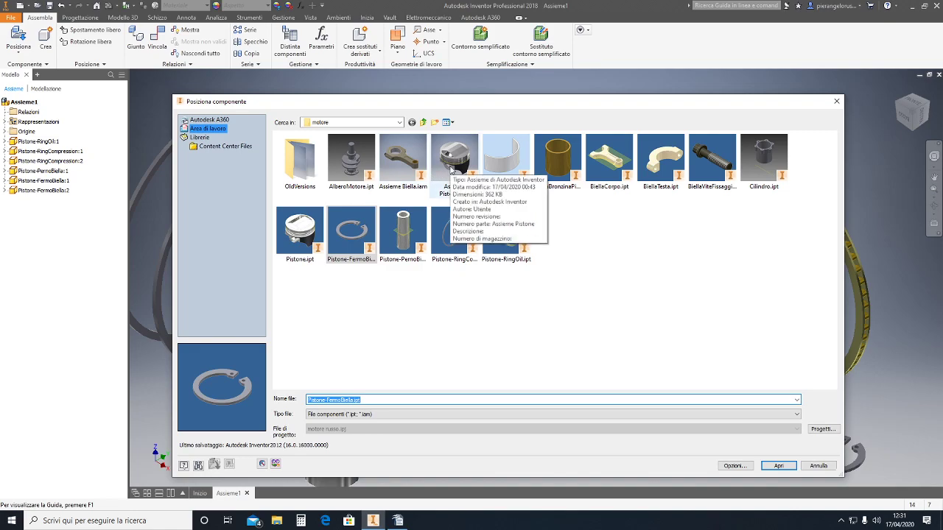
{"action": "left_click", "coordinate": [298, 237]}
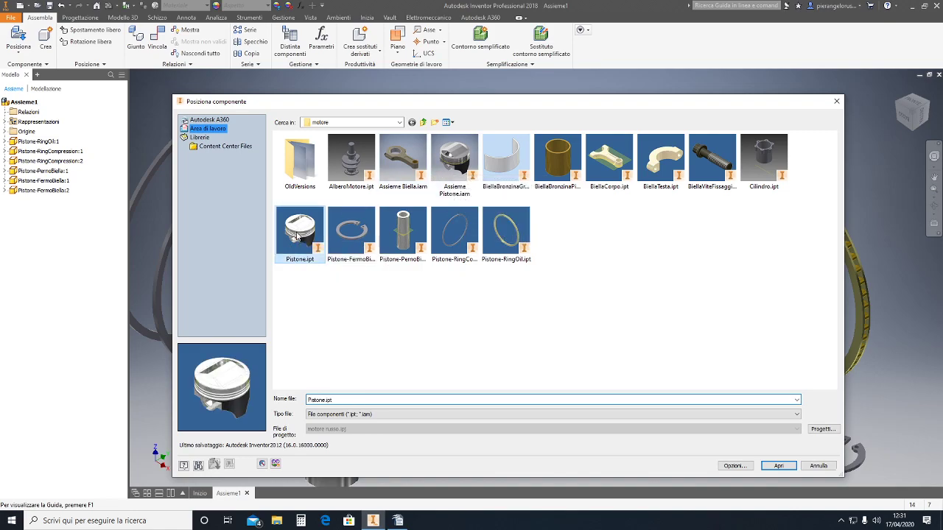
{"action": "left_click", "coordinate": [779, 466]}
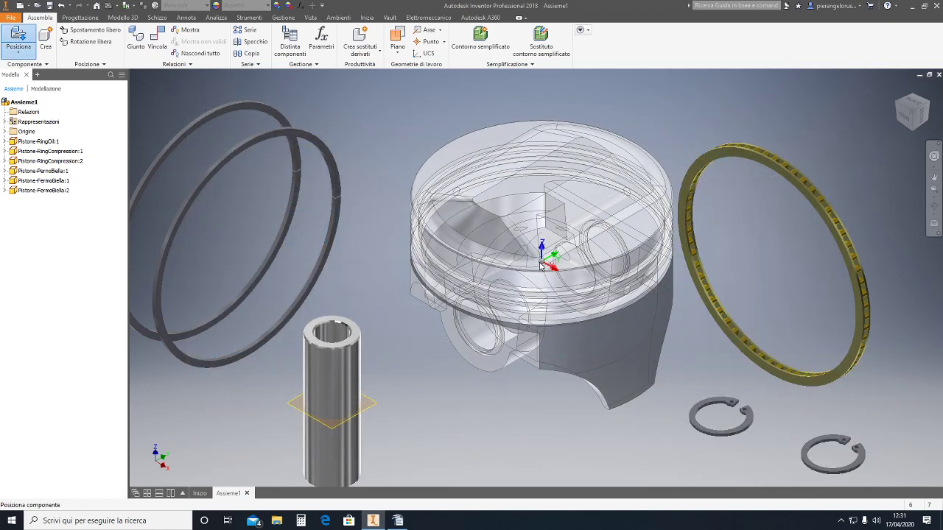
{"action": "right_click", "coordinate": [549, 274]}
{"action": "left_click", "coordinate": [569, 281]}
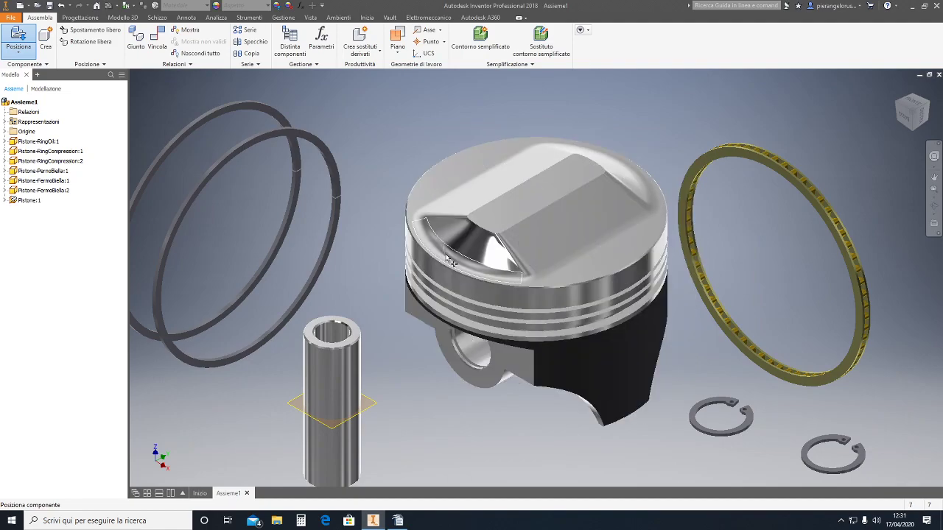
{"action": "key", "text": "Escape"}
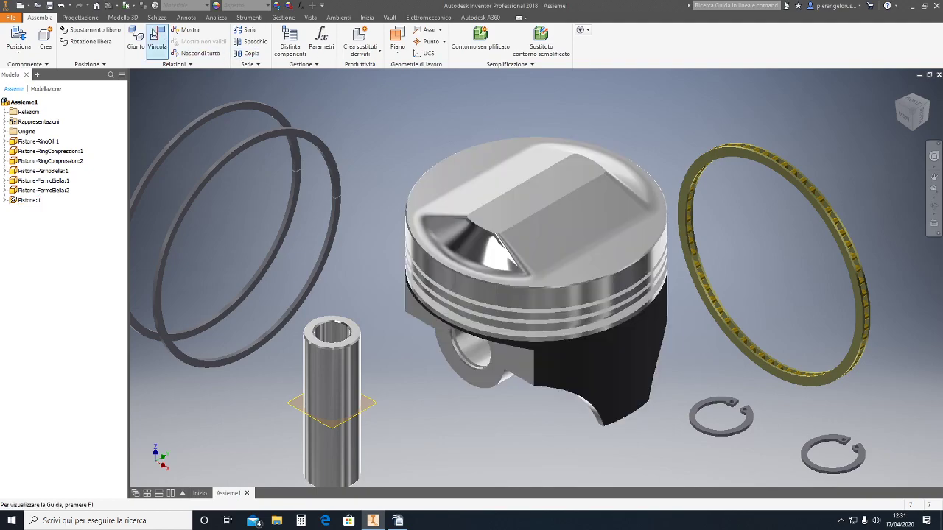
- Seat the oil ring and both compression rings in their piston grooves with Insert constraints
{"action": "left_click", "coordinate": [153, 37]}
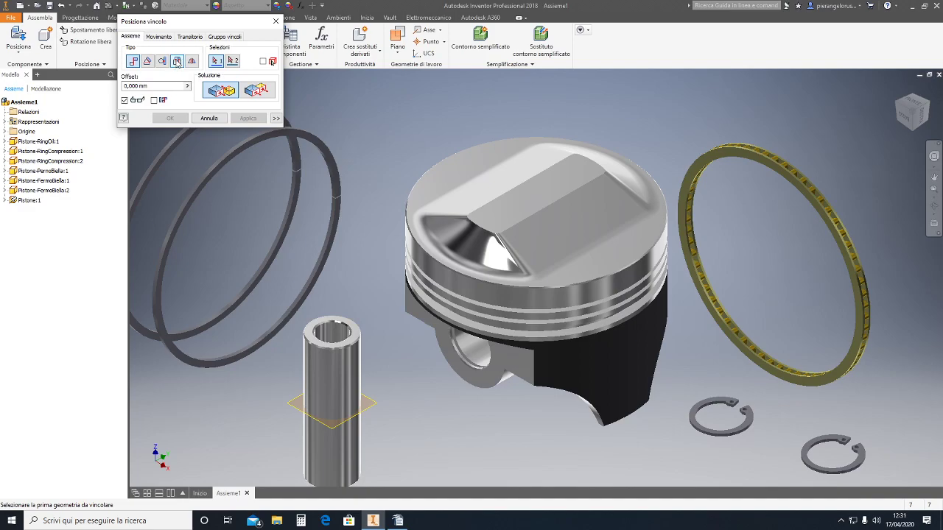
{"action": "left_click", "coordinate": [177, 61]}
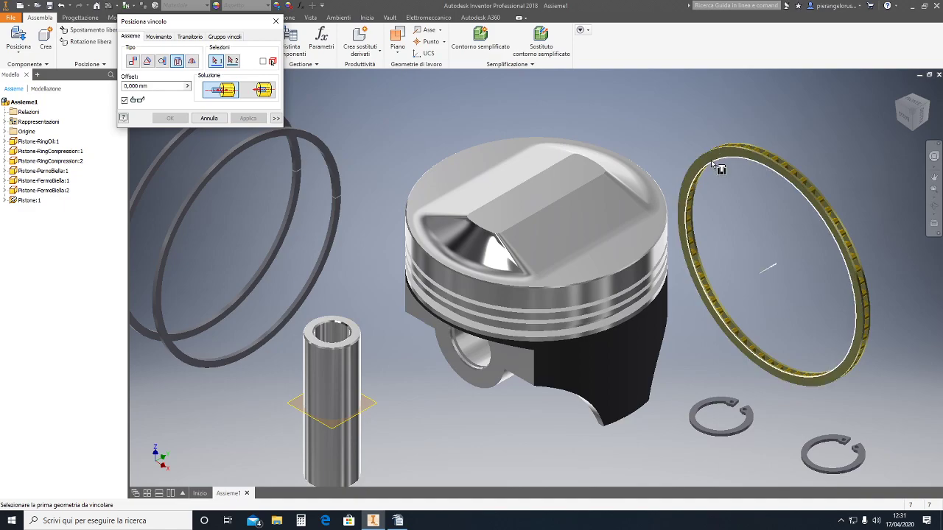
{"action": "left_click", "coordinate": [713, 165]}
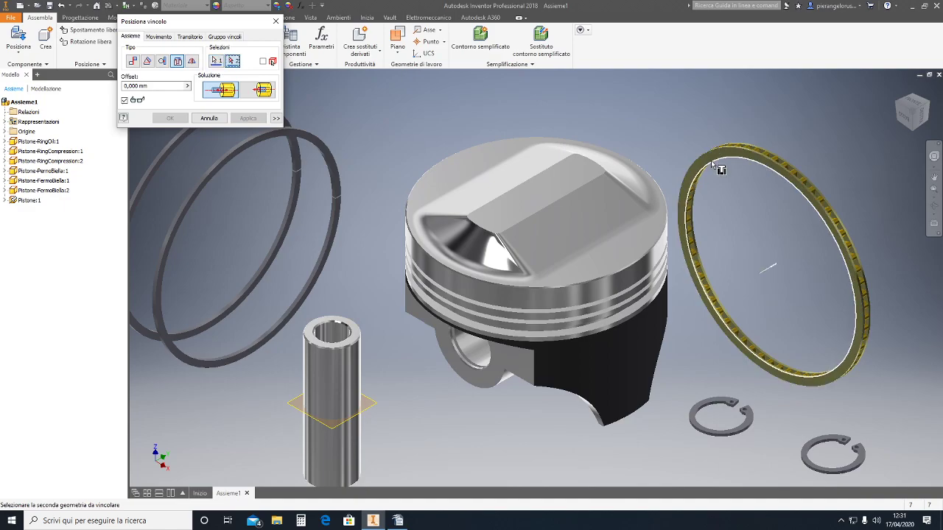
{"action": "left_click", "coordinate": [588, 335]}
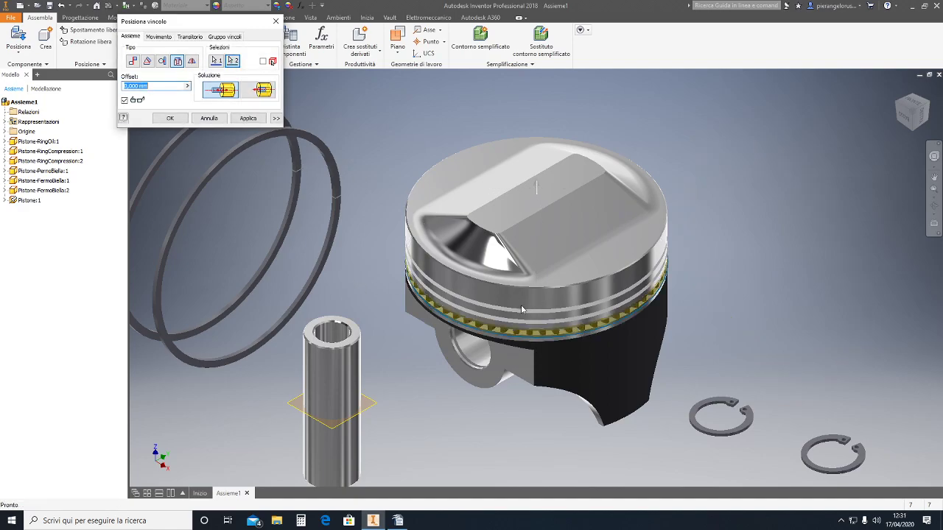
{"action": "left_click", "coordinate": [247, 120]}
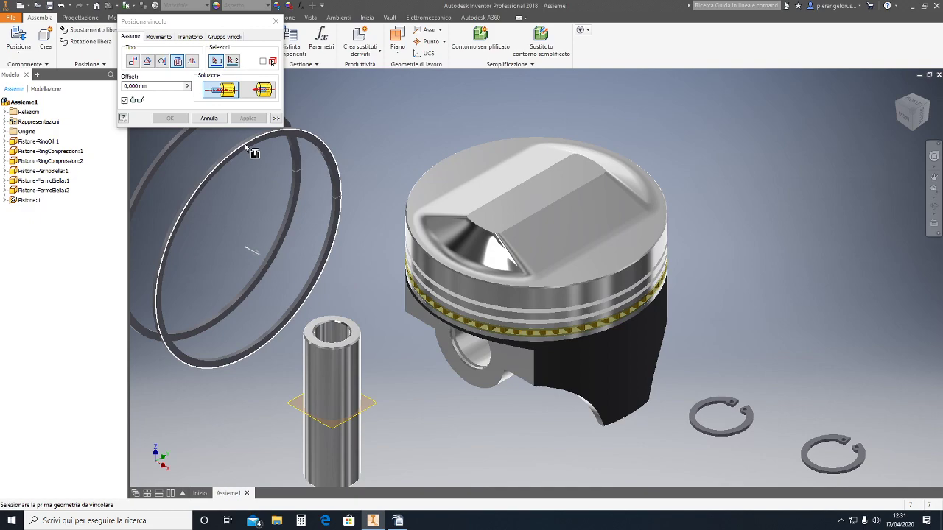
{"action": "left_click", "coordinate": [246, 148]}
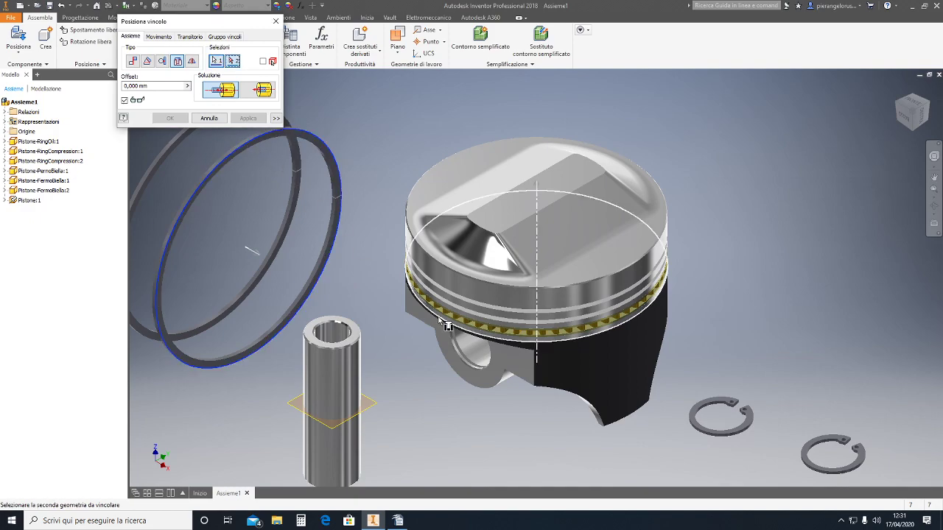
{"action": "left_click", "coordinate": [479, 322]}
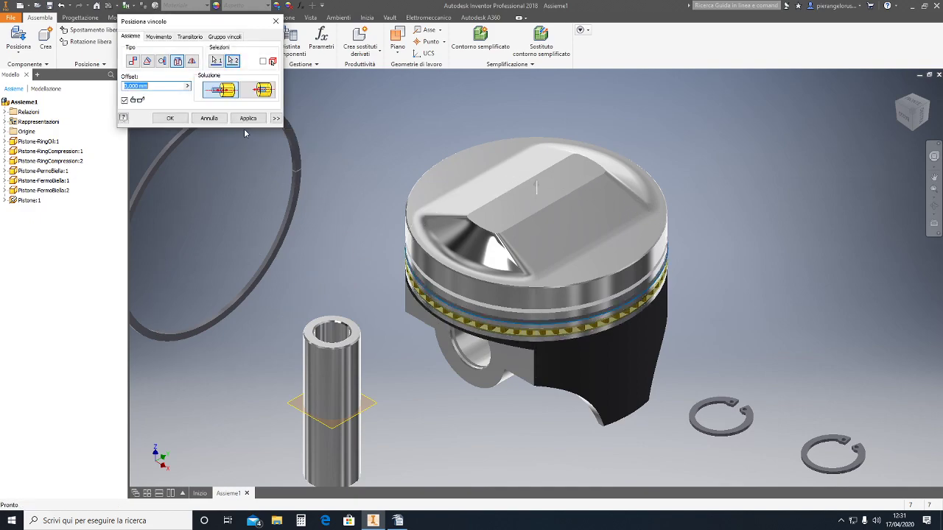
{"action": "left_click", "coordinate": [248, 119]}
{"action": "left_click", "coordinate": [188, 141]}
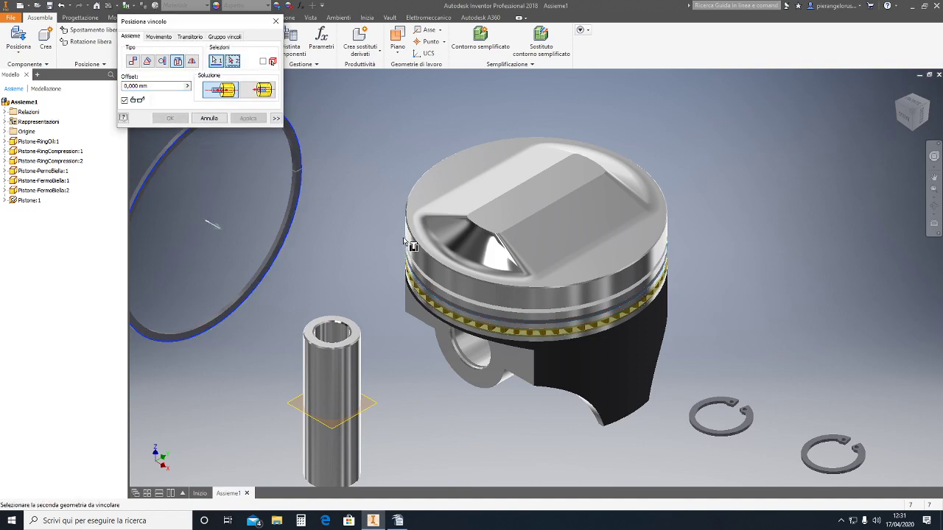
{"action": "left_click", "coordinate": [486, 311]}
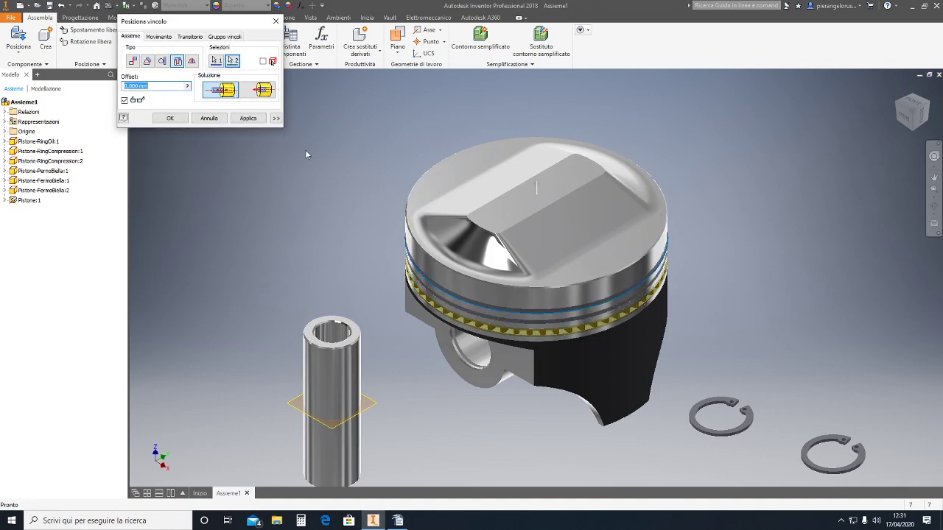
{"action": "left_click", "coordinate": [248, 119]}
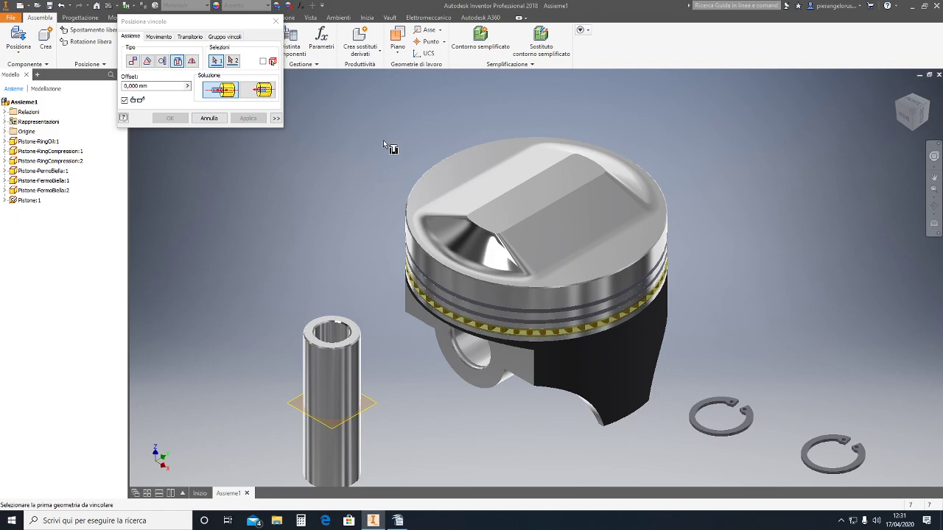
{"action": "left_click", "coordinate": [275, 20]}
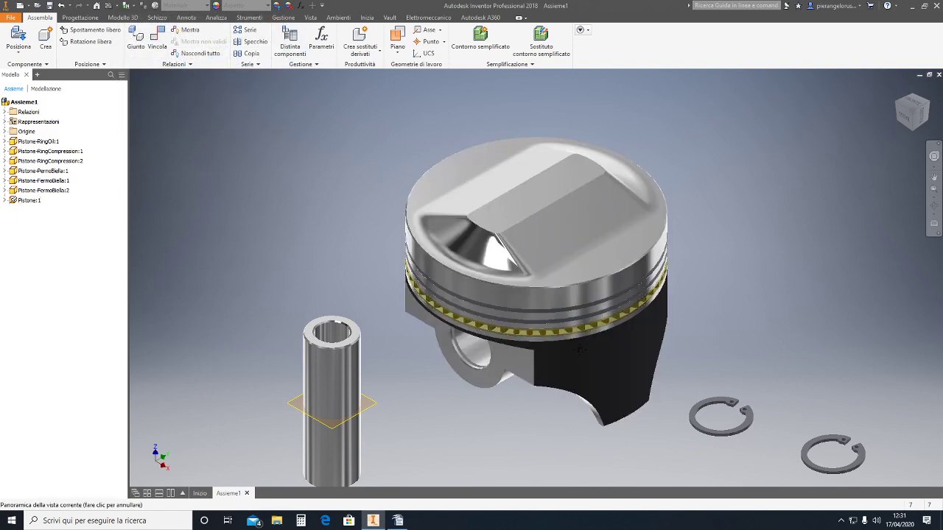
{"action": "mouse_move", "coordinate": [582, 352]}
{"action": "middle_mouse_down"}
{"action": "mouse_move", "coordinate": [704, 220]}
{"action": "mouse_move", "coordinate": [521, 366]}
{"action": "middle_mouse_up"}
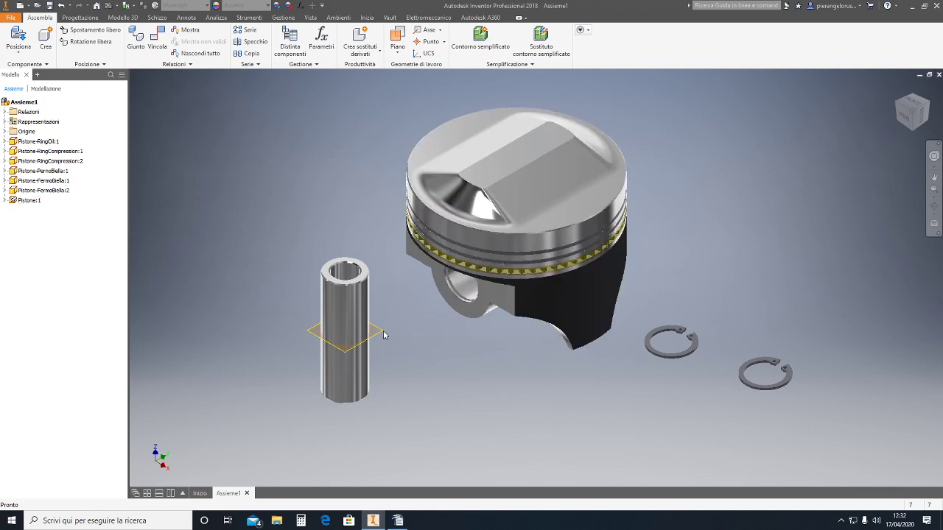
- Mate the piston pin's axis to the pin-hole axis, then drag the pin out along it
{"action": "left_click", "coordinate": [160, 48]}
{"action": "left_click", "coordinate": [349, 300]}
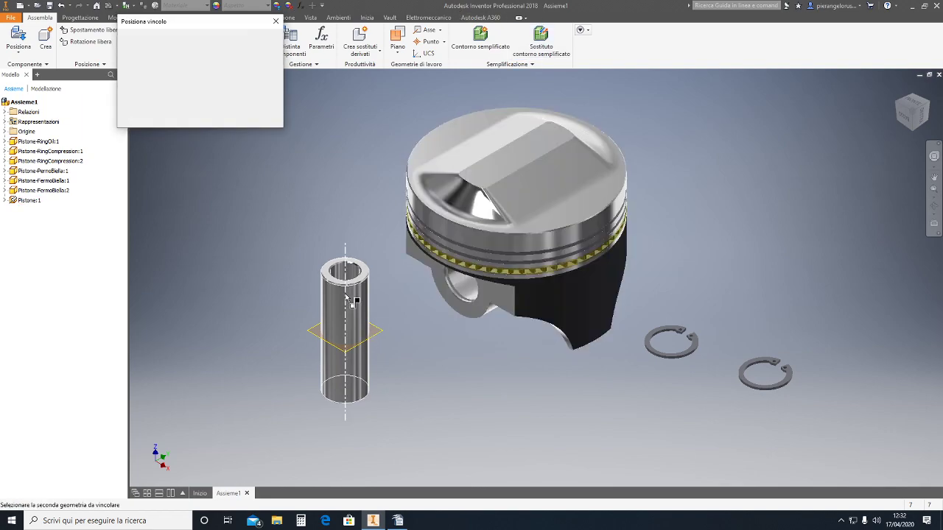
{"action": "left_click", "coordinate": [470, 292]}
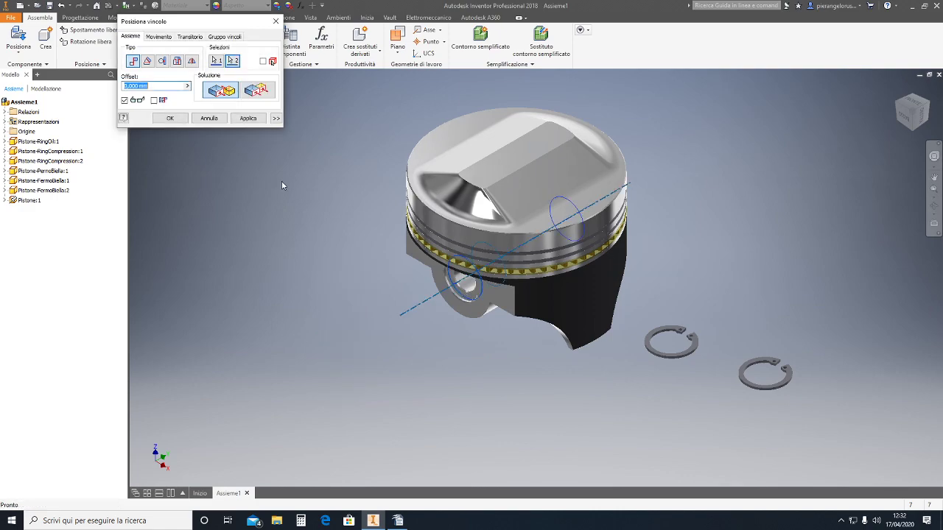
{"action": "left_click", "coordinate": [247, 119]}
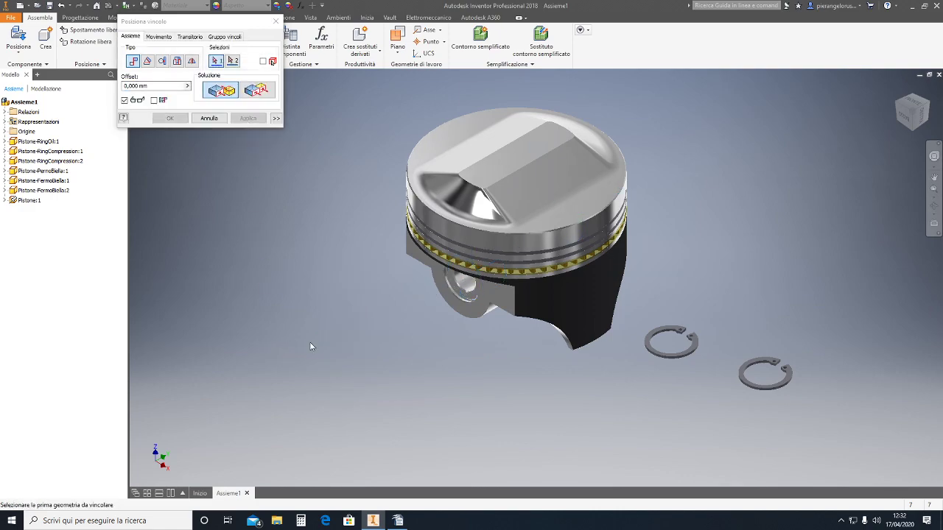
{"action": "key", "text": "Escape"}
{"action": "left_click_drag", "start_coordinate": [474, 293], "coordinate": [371, 377]}
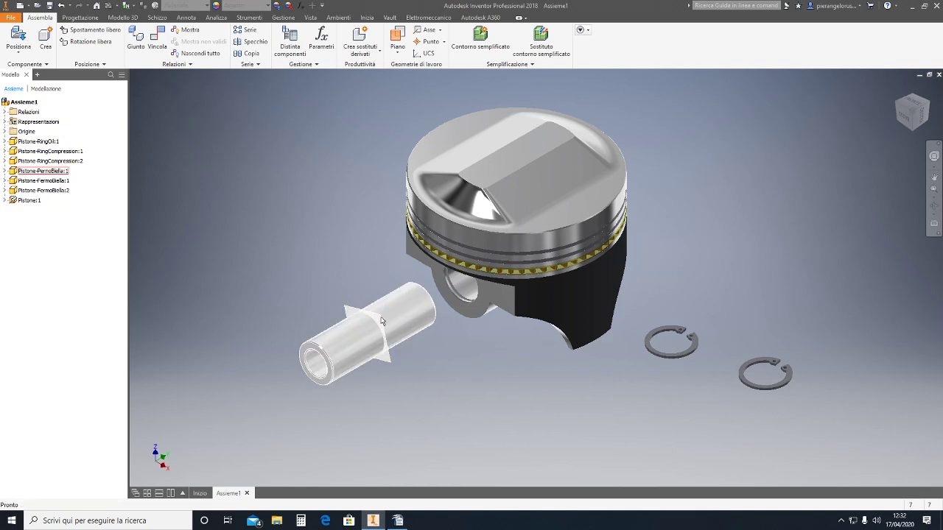
- Mate the pin's mid-plane to the assembly's Origin XZ plane to centre it
{"action": "left_click", "coordinate": [5, 131]}
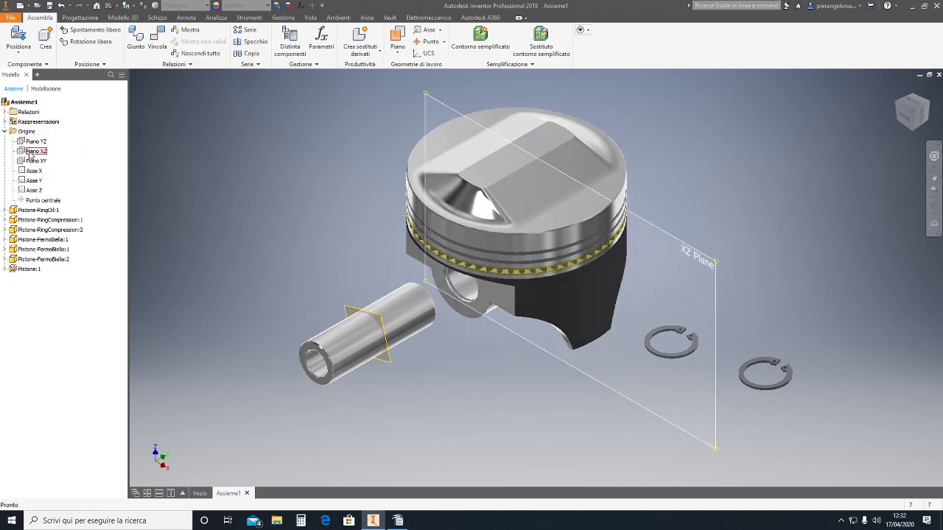
{"action": "left_click", "coordinate": [33, 151]}
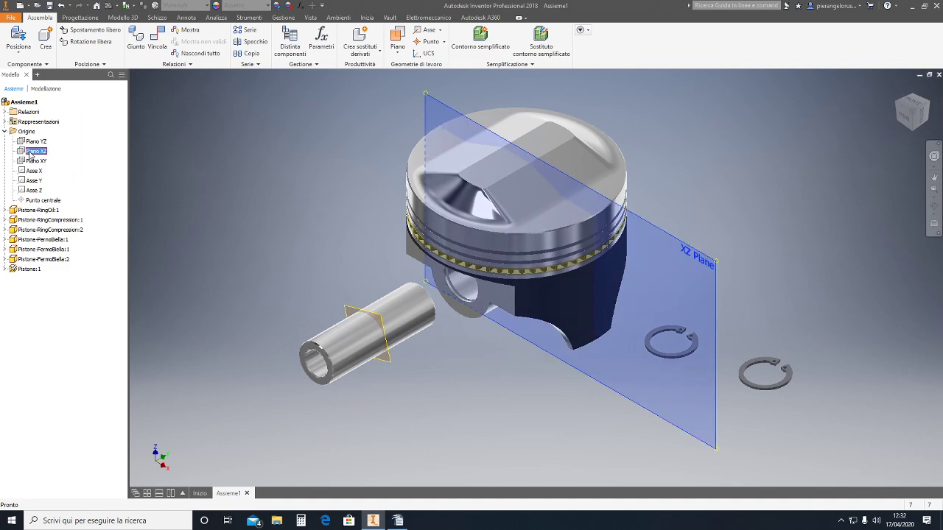
{"action": "left_click", "coordinate": [921, 114]}
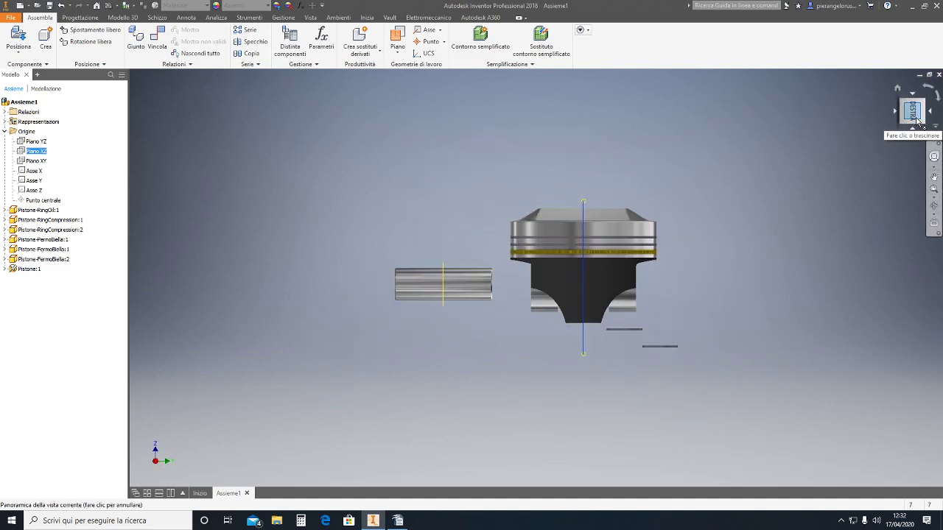
{"action": "left_click", "coordinate": [901, 103]}
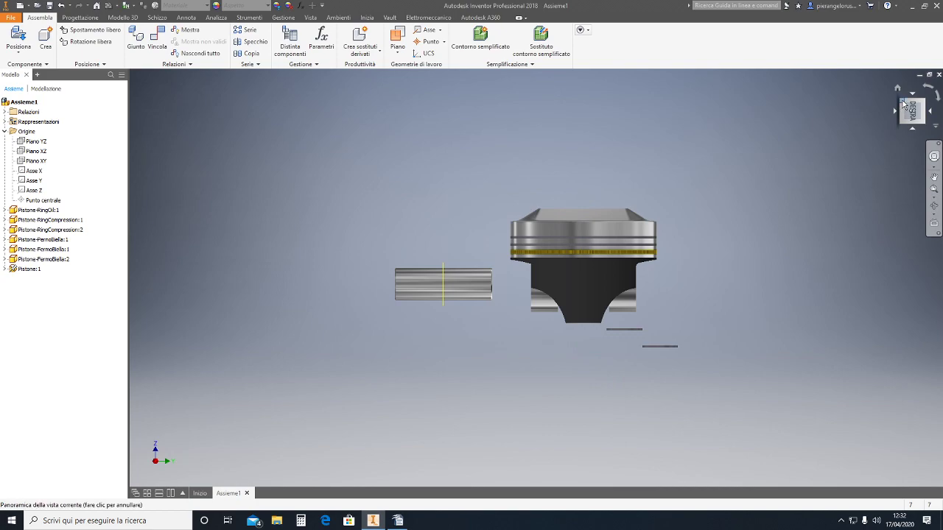
{"action": "left_click", "coordinate": [900, 105]}
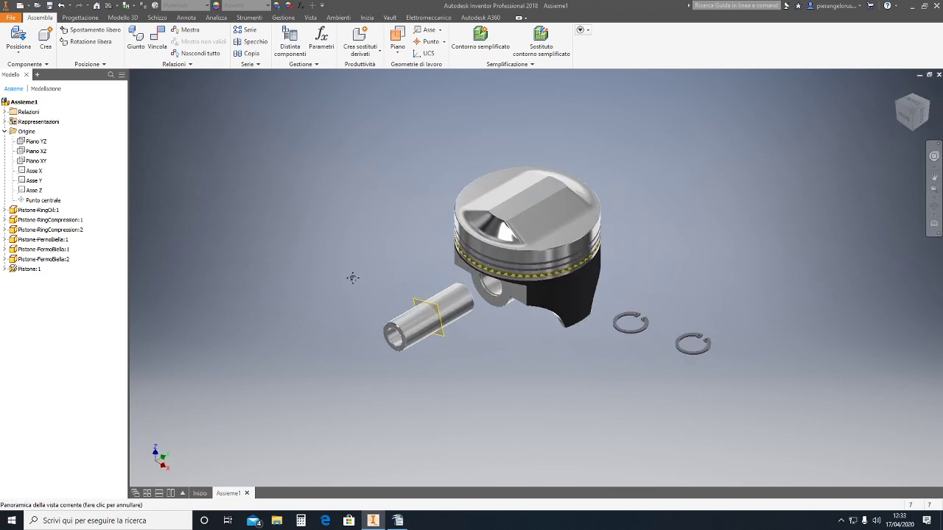
{"action": "left_click", "coordinate": [159, 40]}
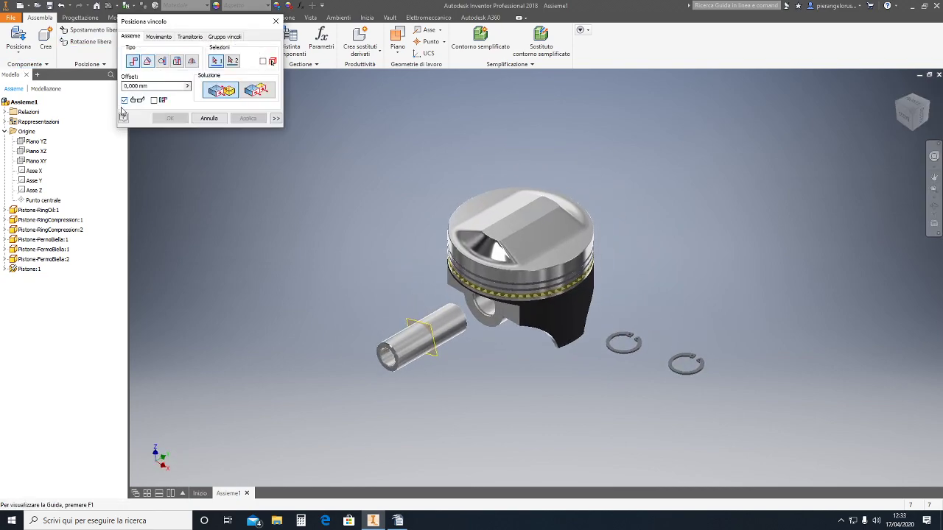
{"action": "left_click", "coordinate": [423, 335]}
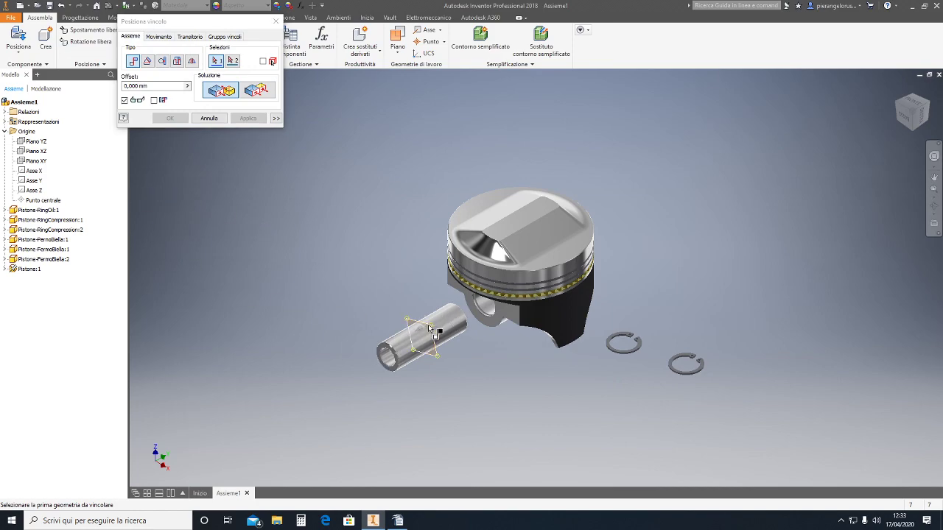
{"action": "left_click", "coordinate": [30, 153]}
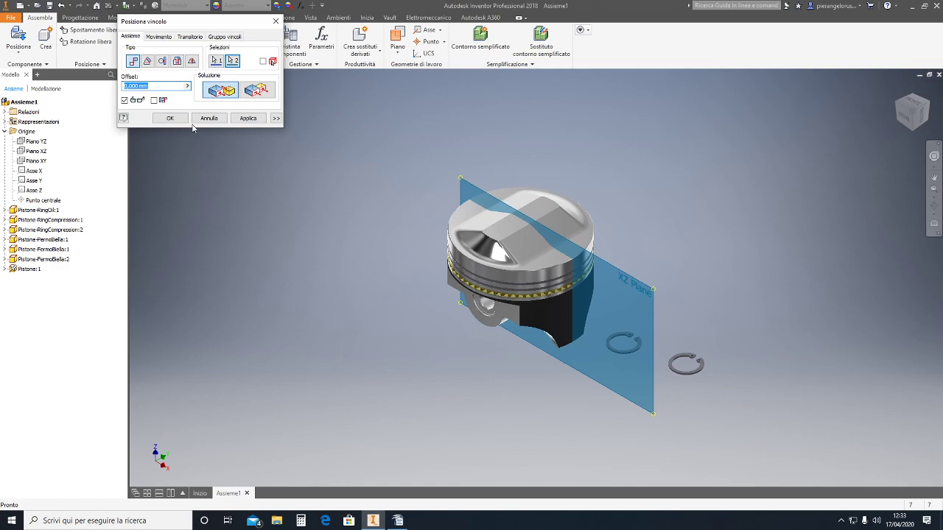
{"action": "left_click", "coordinate": [248, 119]}
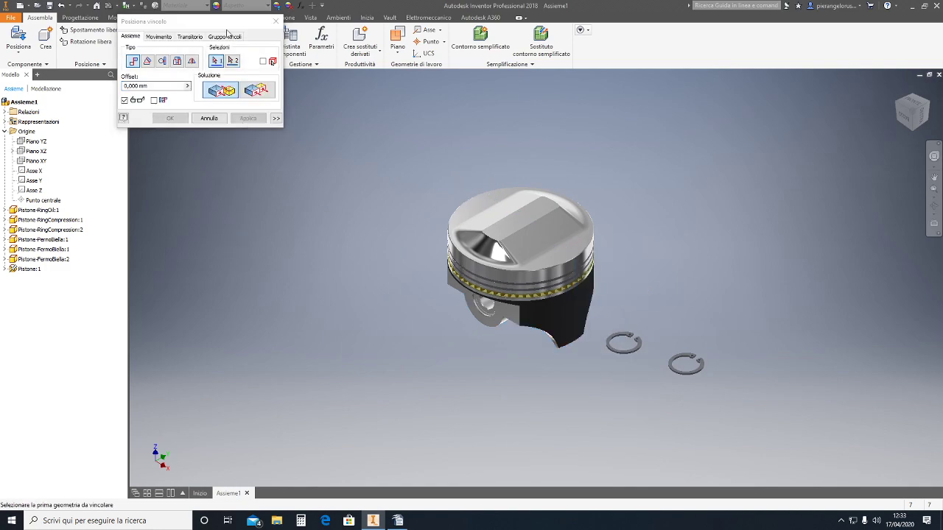
{"action": "left_click", "coordinate": [276, 21]}
- Move a retaining clip aside and insert it into the groove inside the pin hole
{"action": "middle_click_drag", "start_coordinate": [628, 361], "coordinate": [594, 361]}
{"action": "scroll", "coordinate": [594, 361], "scroll_direction": "down", "scroll_amount": 3}
{"action": "left_click_drag", "start_coordinate": [594, 362], "coordinate": [278, 391]}
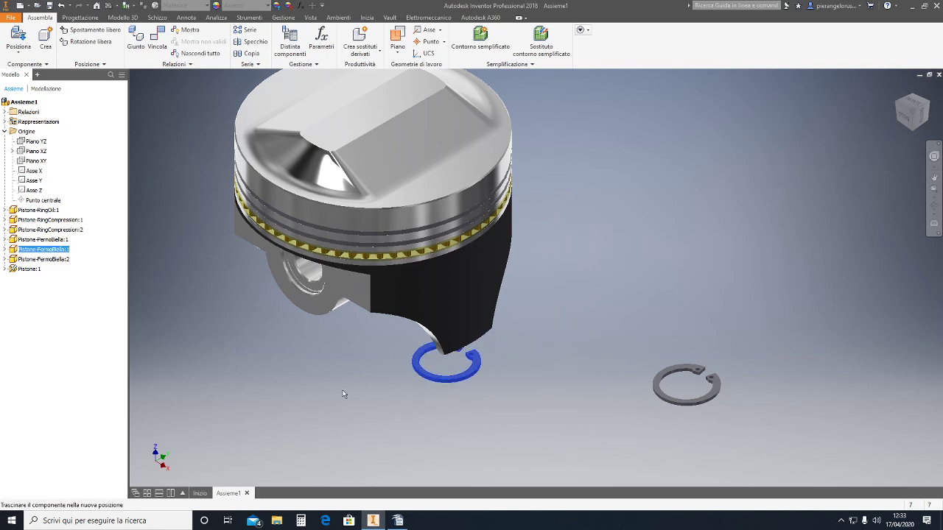
{"action": "left_click", "coordinate": [277, 391]}
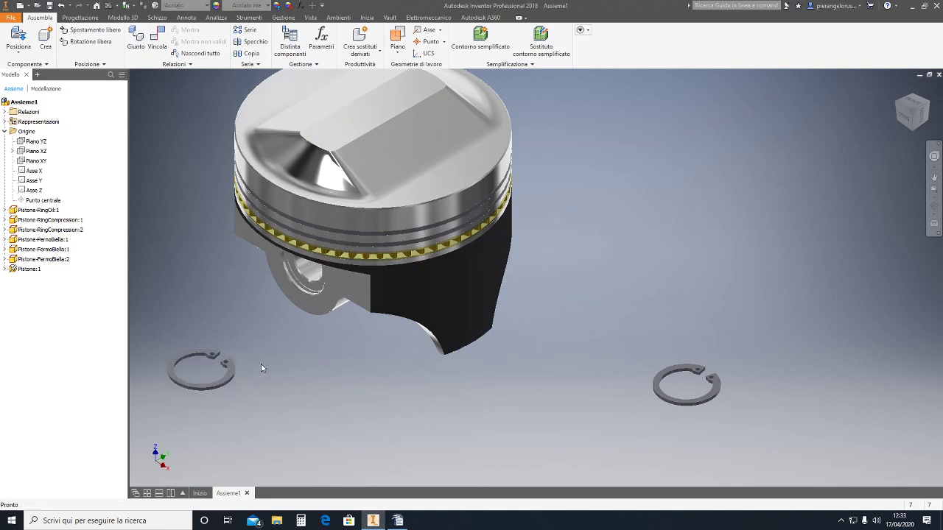
{"action": "left_click", "coordinate": [158, 44]}
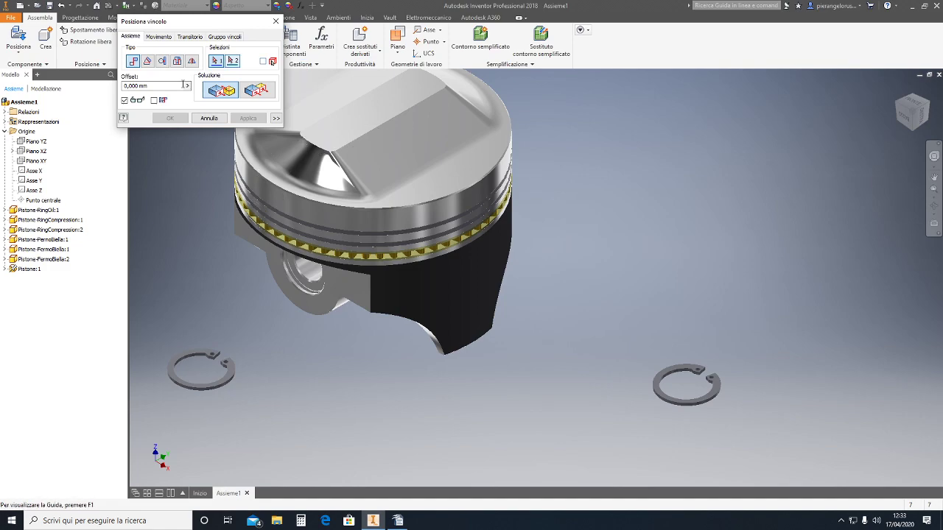
{"action": "left_click", "coordinate": [179, 62]}
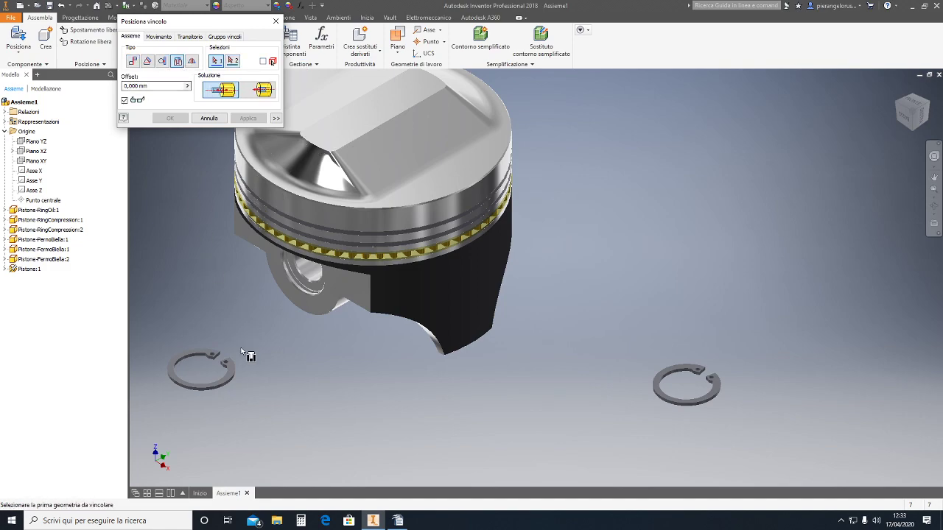
{"action": "left_click", "coordinate": [229, 381]}
{"action": "scroll", "coordinate": [286, 296], "scroll_direction": "up", "scroll_amount": 5}
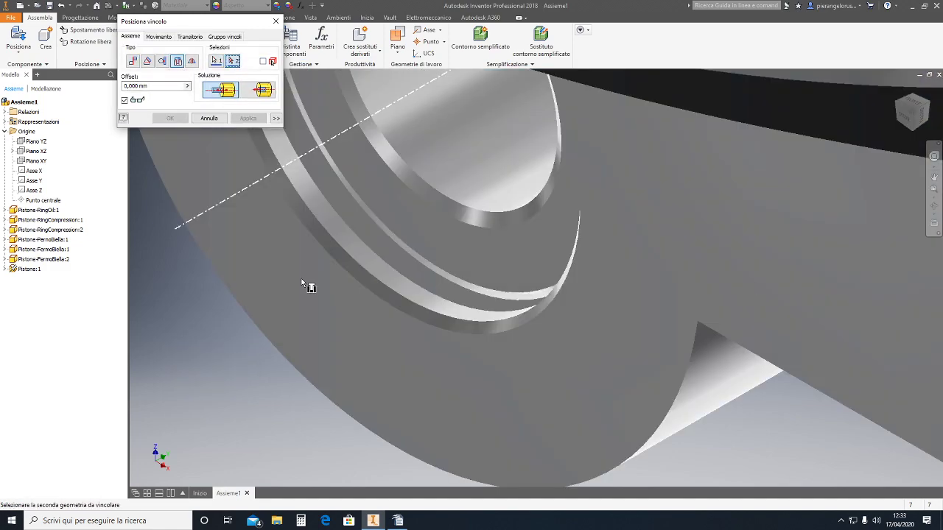
{"action": "left_click", "coordinate": [369, 253]}
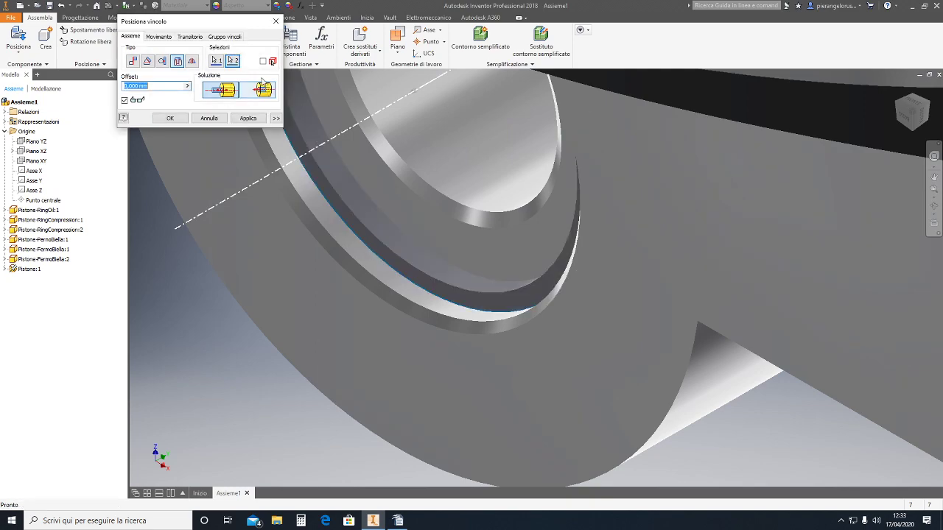
{"action": "left_click", "coordinate": [246, 119]}
- Insert the second retaining clip into the opposite pin-hole groove and finish constraining
{"action": "key", "text": "F5"}
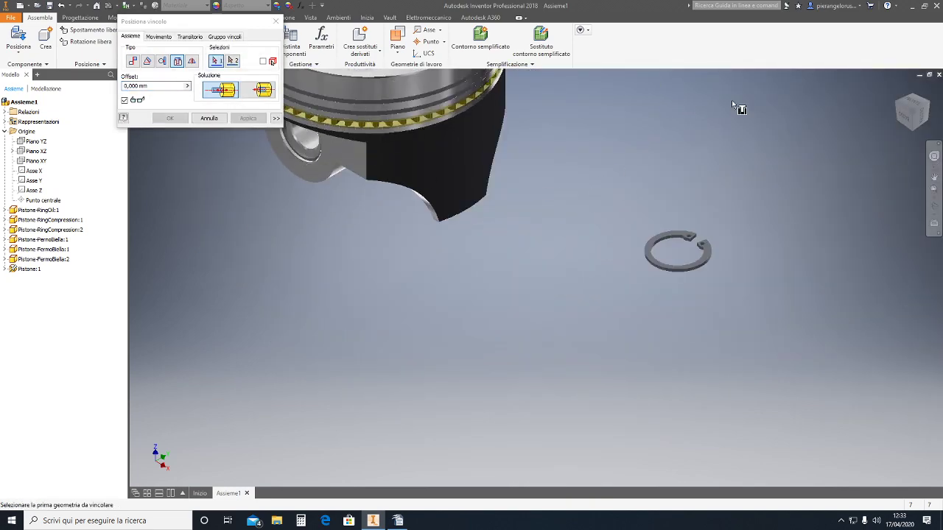
{"action": "left_click", "coordinate": [927, 105]}
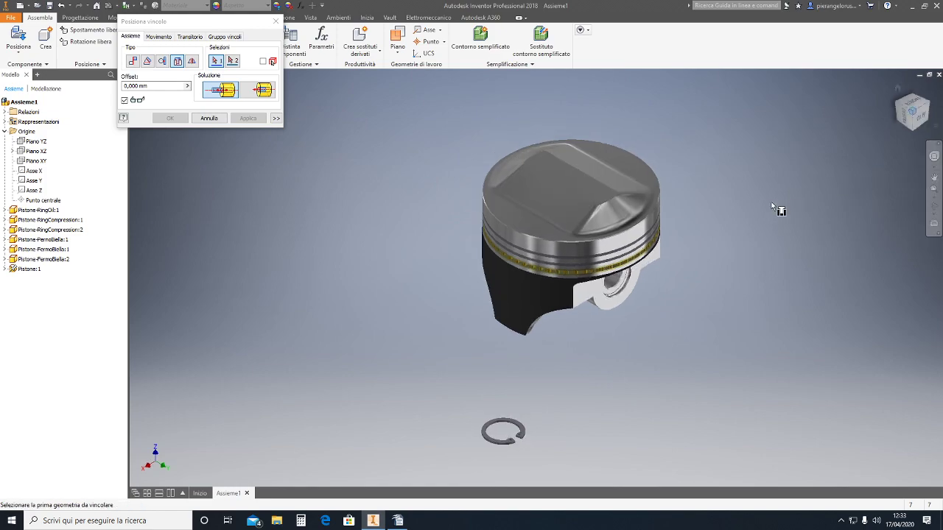
{"action": "scroll", "coordinate": [502, 278], "scroll_direction": "down", "scroll_amount": 3}
{"action": "scroll", "coordinate": [479, 243], "scroll_direction": "up", "scroll_amount": 1}
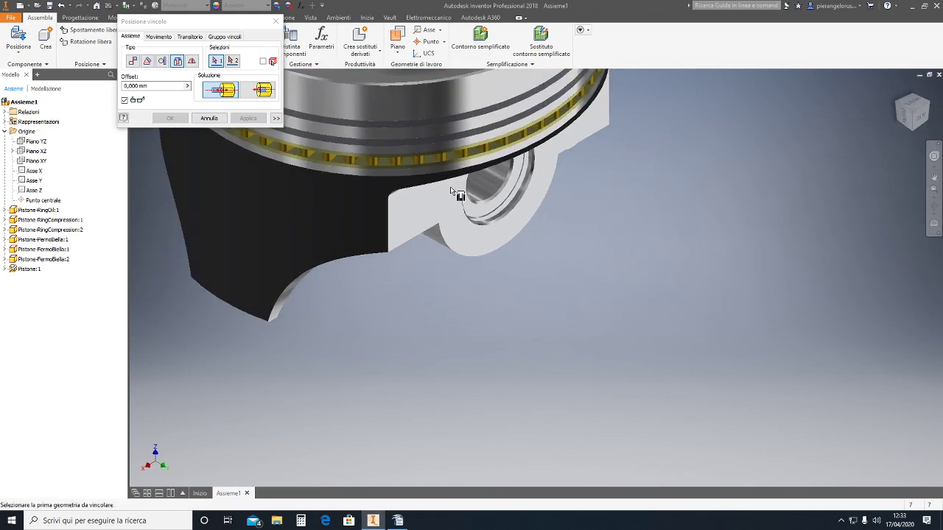
{"action": "key", "text": "F5"}
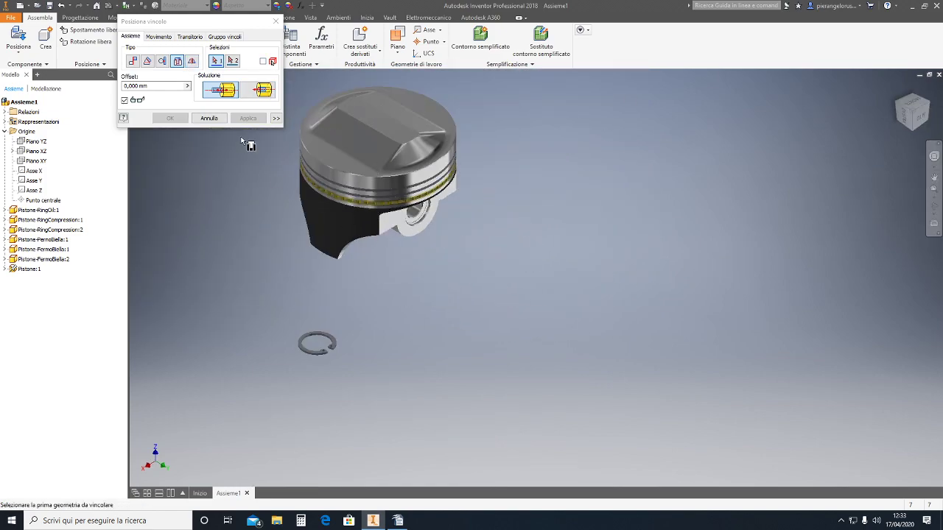
{"action": "left_click", "coordinate": [179, 65]}
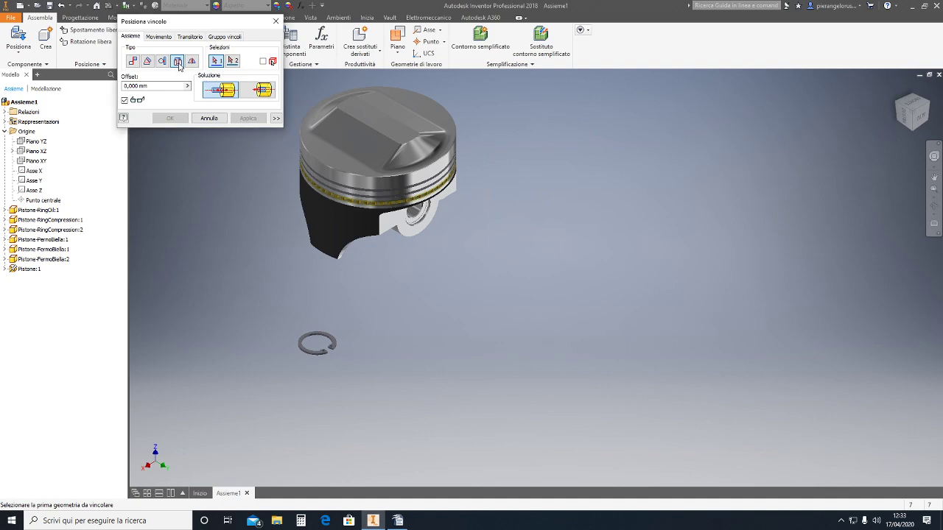
{"action": "scroll", "coordinate": [342, 333], "scroll_direction": "down", "scroll_amount": 5}
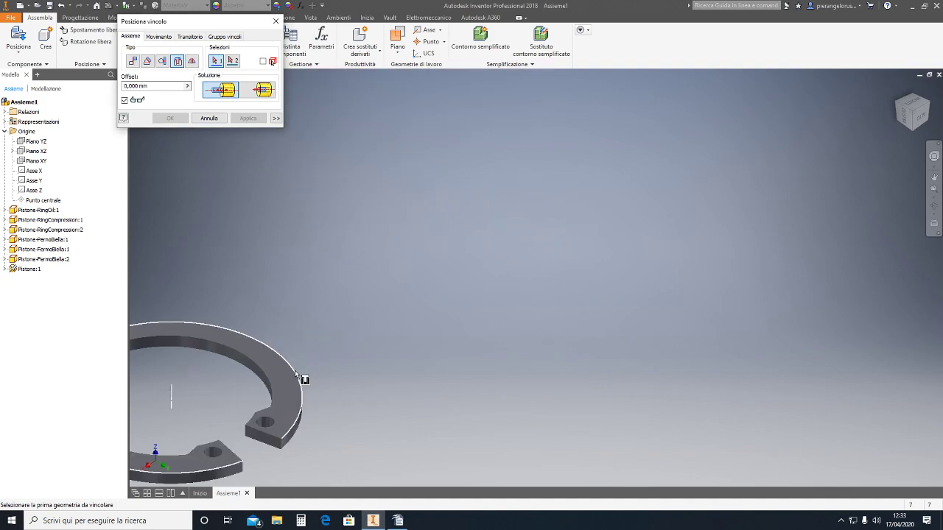
{"action": "left_click", "coordinate": [296, 376]}
{"action": "scroll", "coordinate": [391, 255], "scroll_direction": "up", "scroll_amount": 3}
{"action": "scroll", "coordinate": [432, 168], "scroll_direction": "down", "scroll_amount": 3}
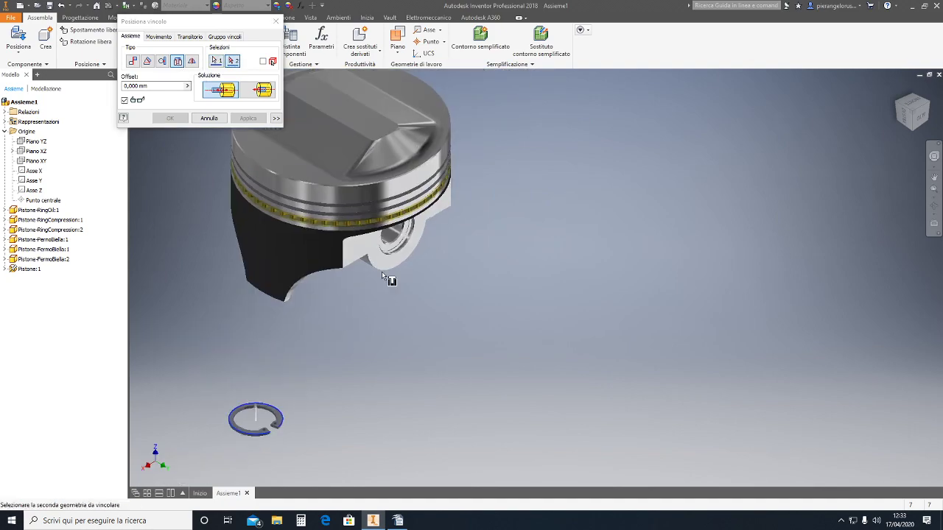
{"action": "scroll", "coordinate": [390, 271], "scroll_direction": "down", "scroll_amount": 4}
{"action": "left_click", "coordinate": [376, 231]}
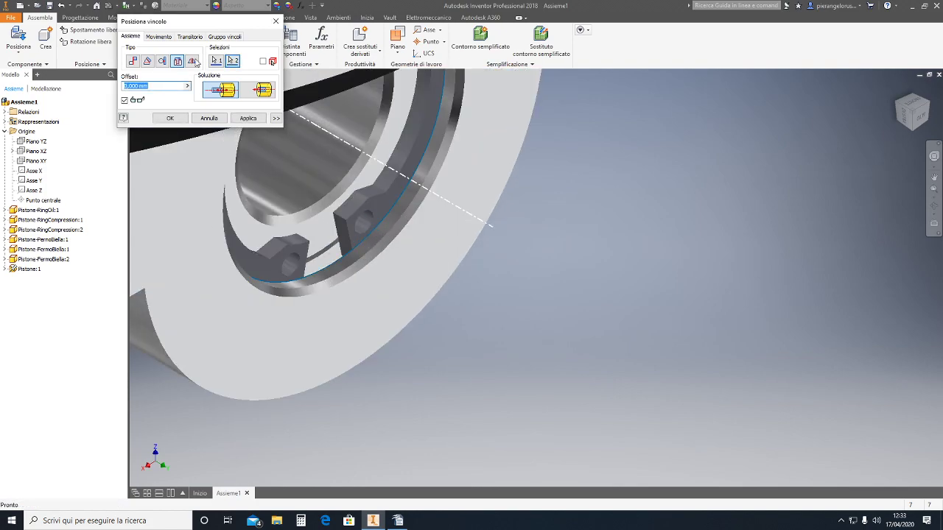
{"action": "left_click", "coordinate": [255, 119]}
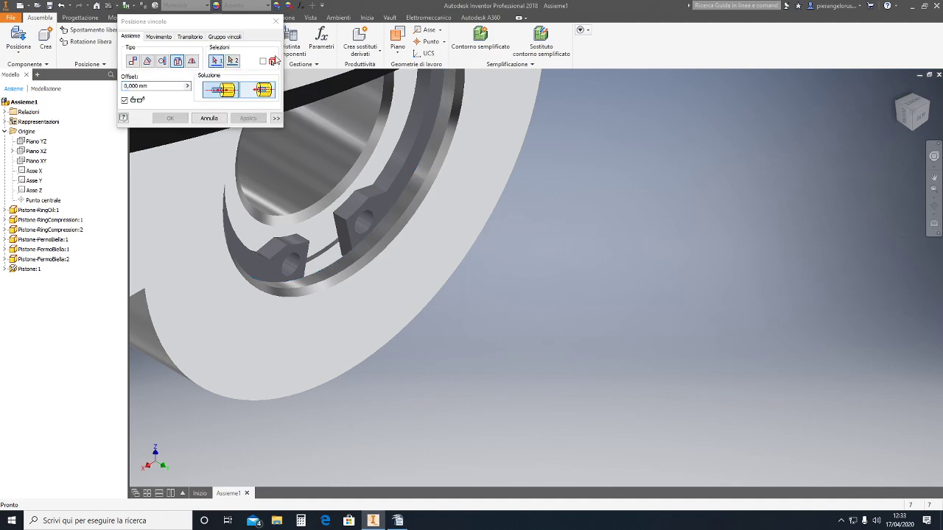
{"action": "left_click", "coordinate": [276, 22]}
{"action": "scroll", "coordinate": [597, 269], "scroll_direction": "up", "scroll_amount": 4}
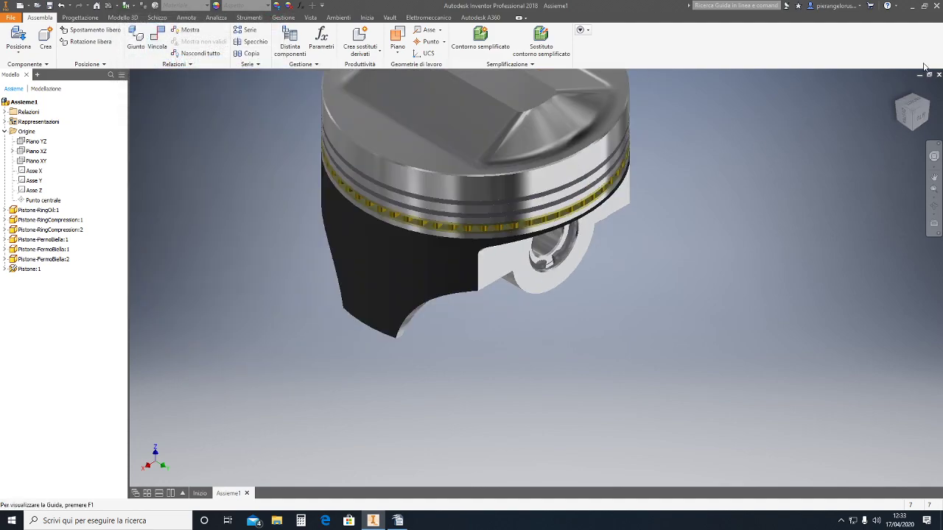
{"action": "key", "text": "Home"}
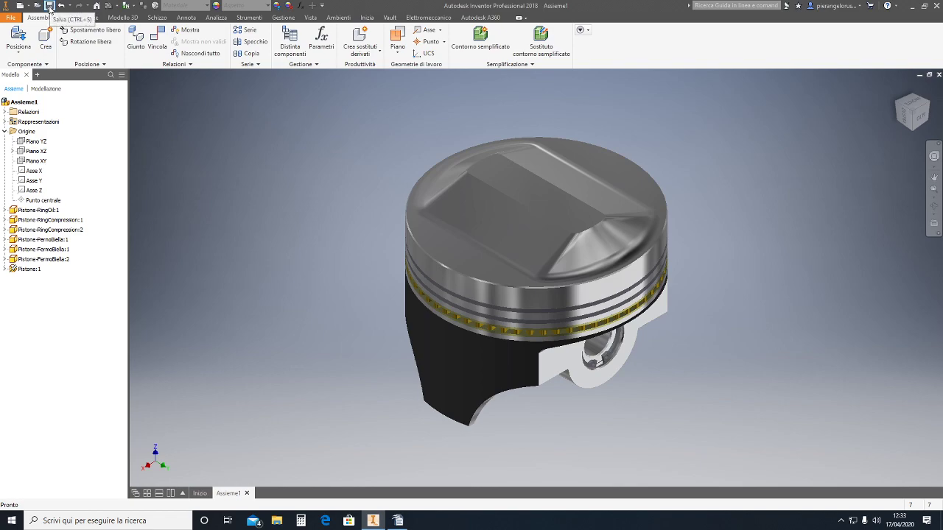
{"action": "left_click", "coordinate": [49, 7]}
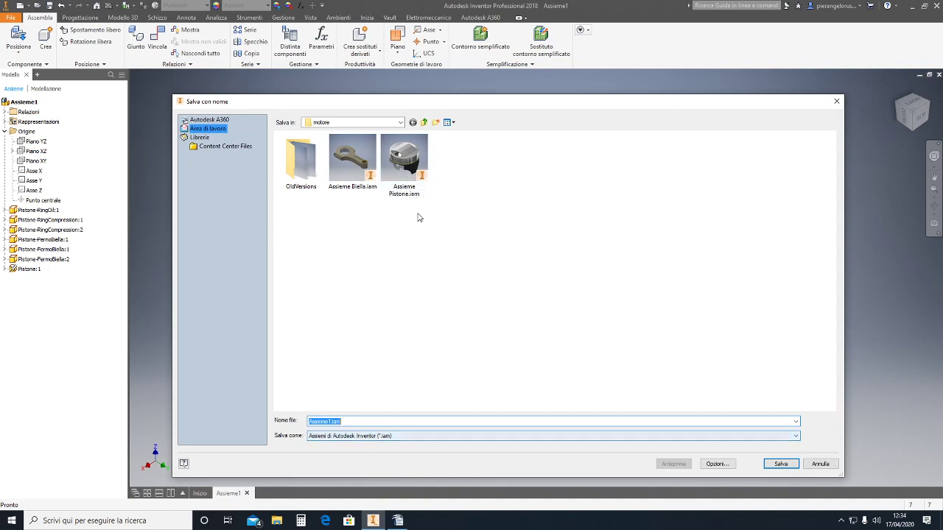
{"action": "left_click", "coordinate": [404, 162]}
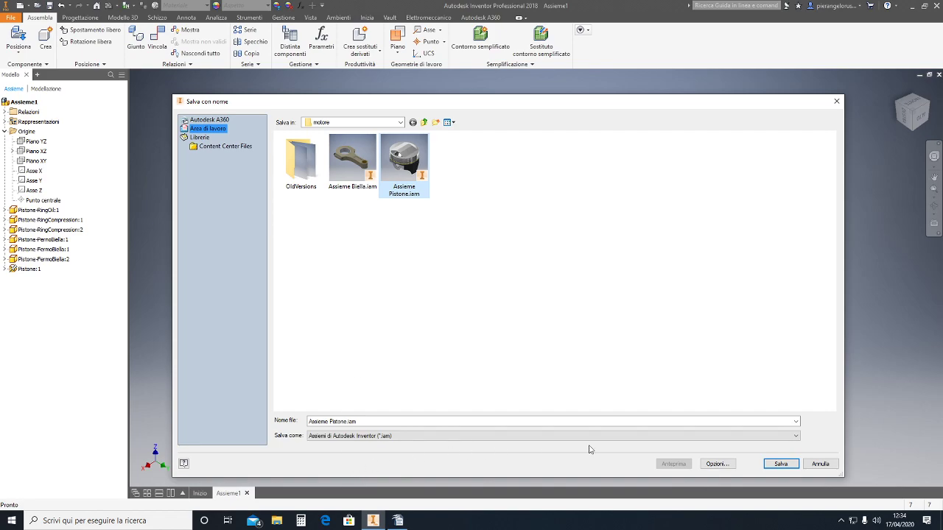
{"action": "left_click", "coordinate": [780, 465]}
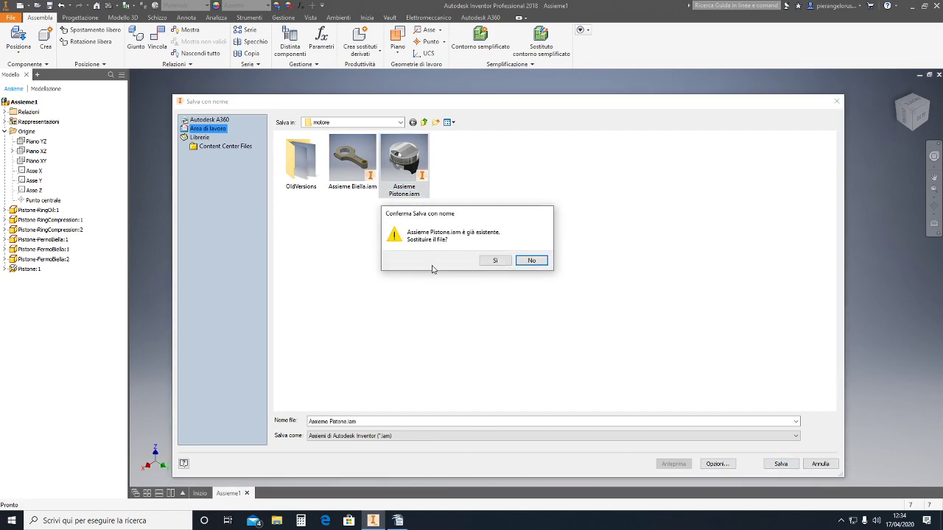
{"action": "left_click", "coordinate": [495, 261]}
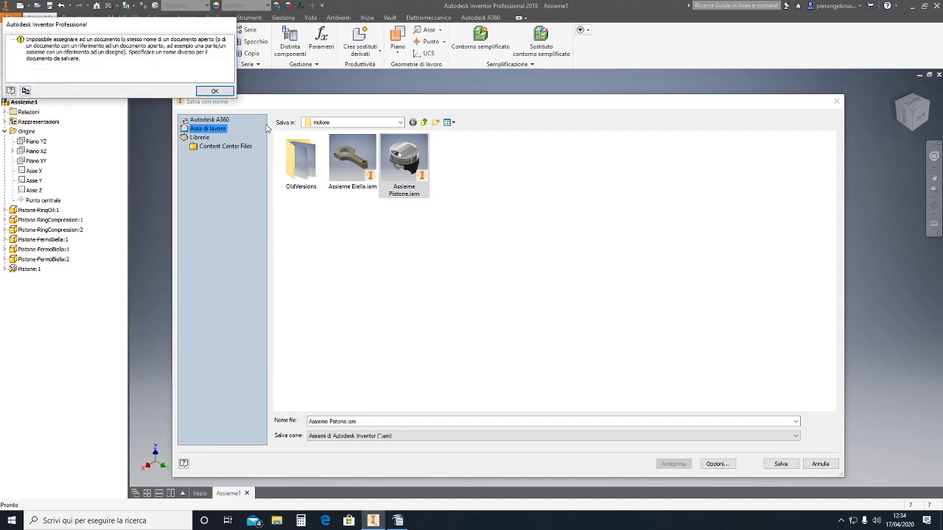
{"action": "left_click", "coordinate": [213, 91]}
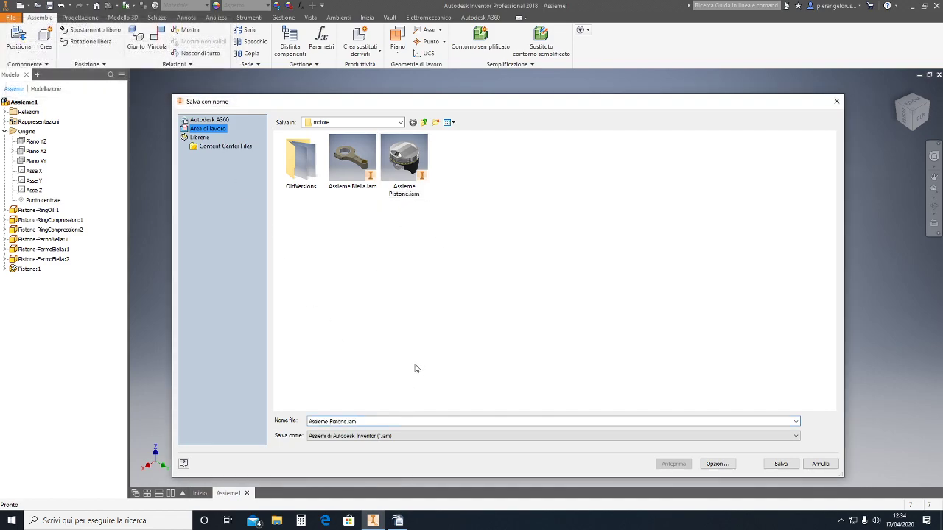
{"action": "key", "text": "Escape"}
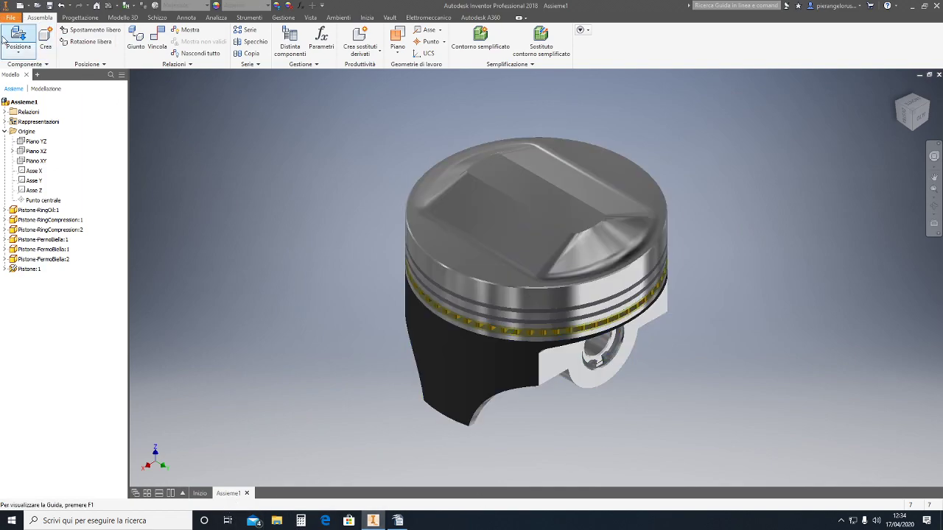
- Create Assieme2 from Standard.iam and browse the motore folder to place a component
{"action": "left_click", "coordinate": [20, 6]}
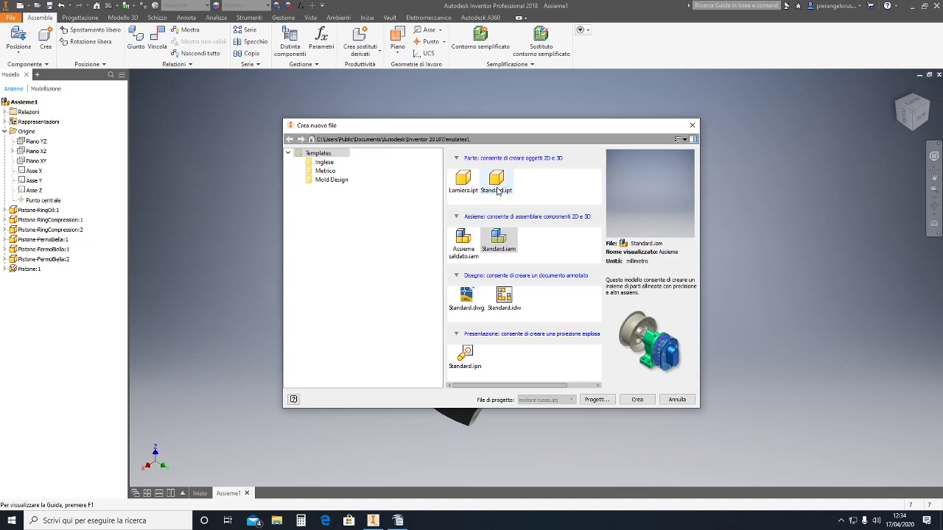
{"action": "left_click", "coordinate": [637, 402]}
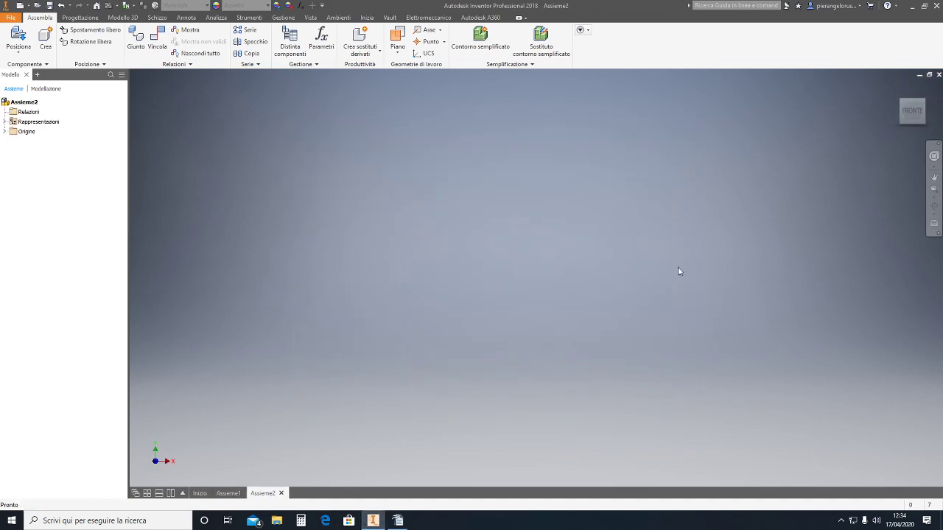
{"action": "left_click", "coordinate": [12, 53]}
{"action": "left_click", "coordinate": [28, 70]}
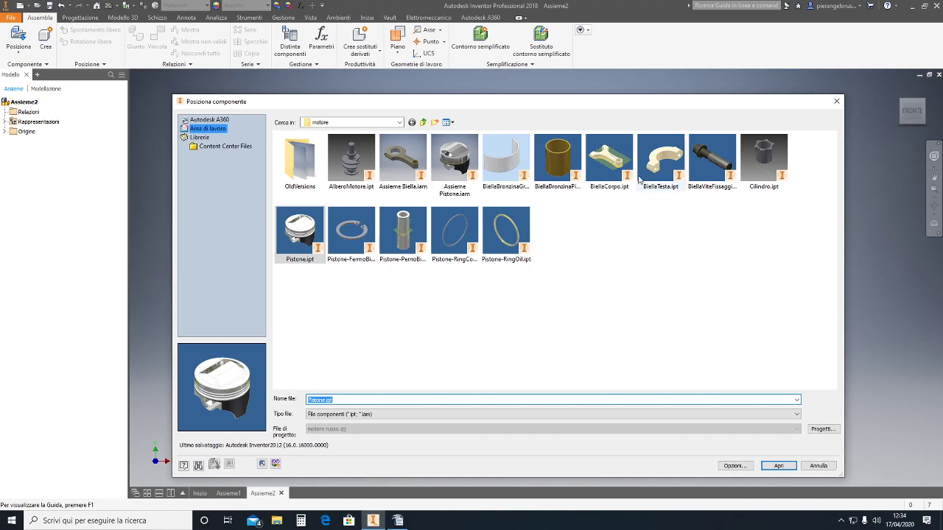
- Place BiellaCorpo.ipt in the assembly, fixed at the origin
{"action": "left_click", "coordinate": [617, 163]}
{"action": "left_click", "coordinate": [778, 465]}
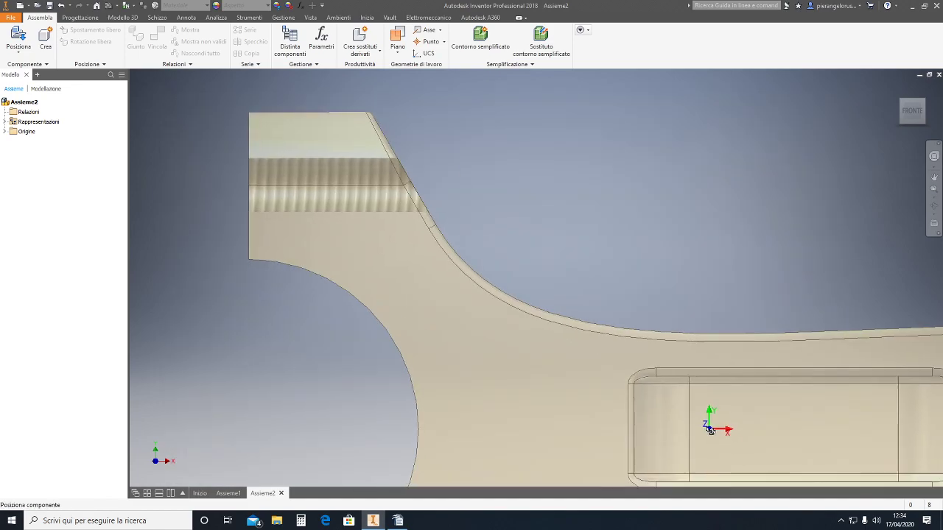
{"action": "right_click", "coordinate": [493, 310]}
{"action": "left_click", "coordinate": [524, 325]}
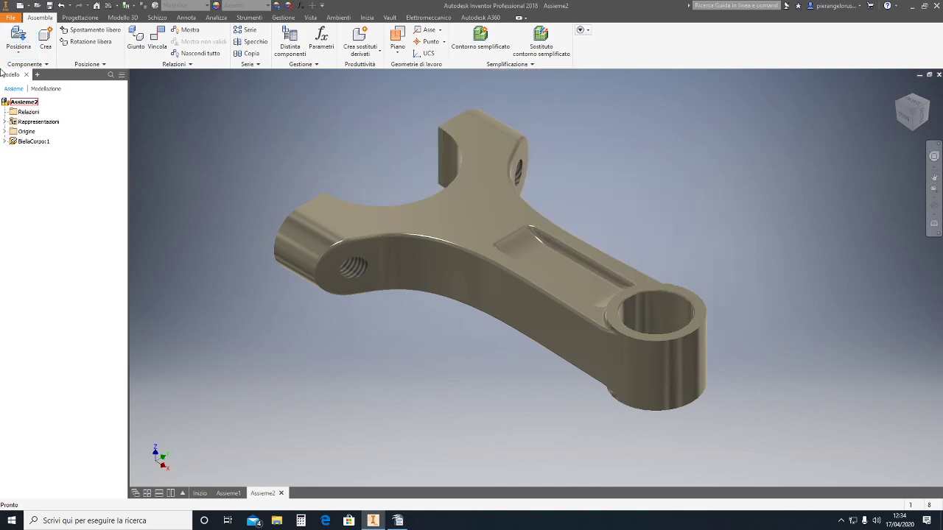
- Place the BiellaTesta.ipt cap at the upper left of the rod
{"action": "left_click", "coordinate": [14, 56]}
{"action": "left_click", "coordinate": [29, 68]}
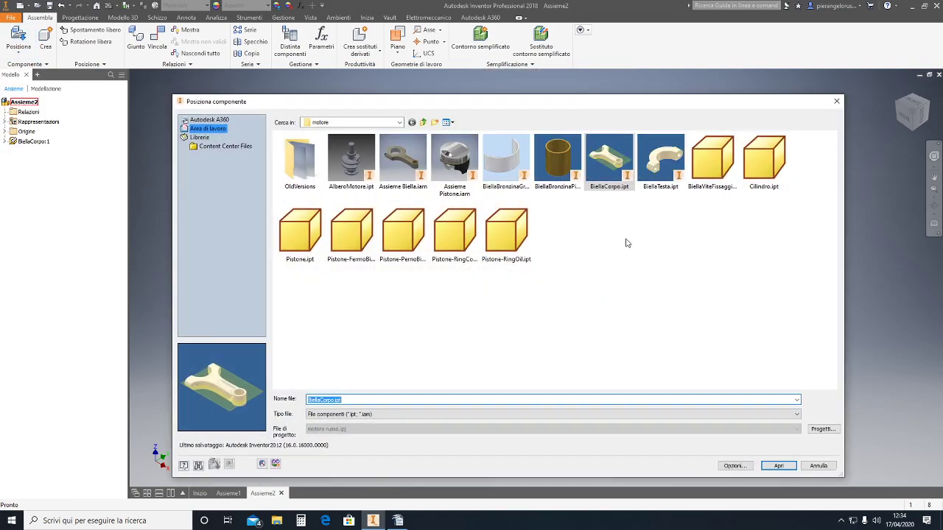
{"action": "left_click", "coordinate": [661, 157]}
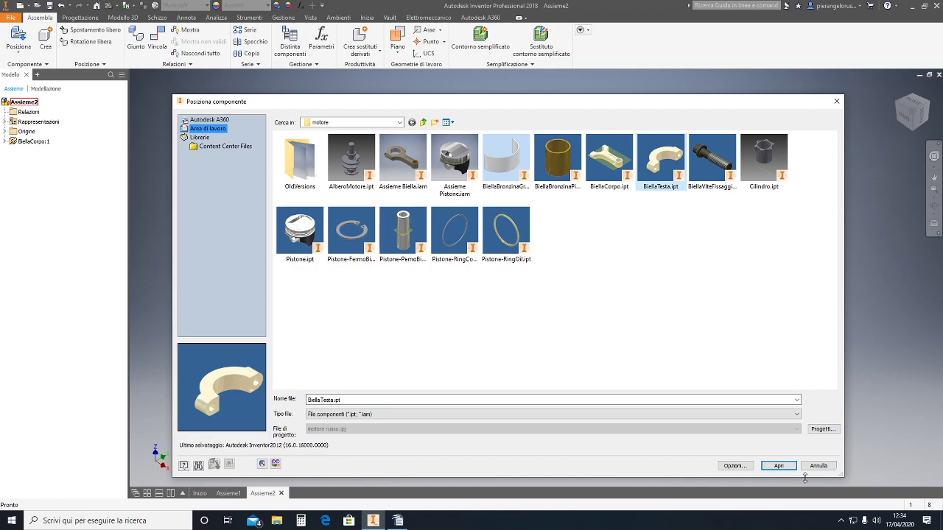
{"action": "left_click", "coordinate": [778, 467]}
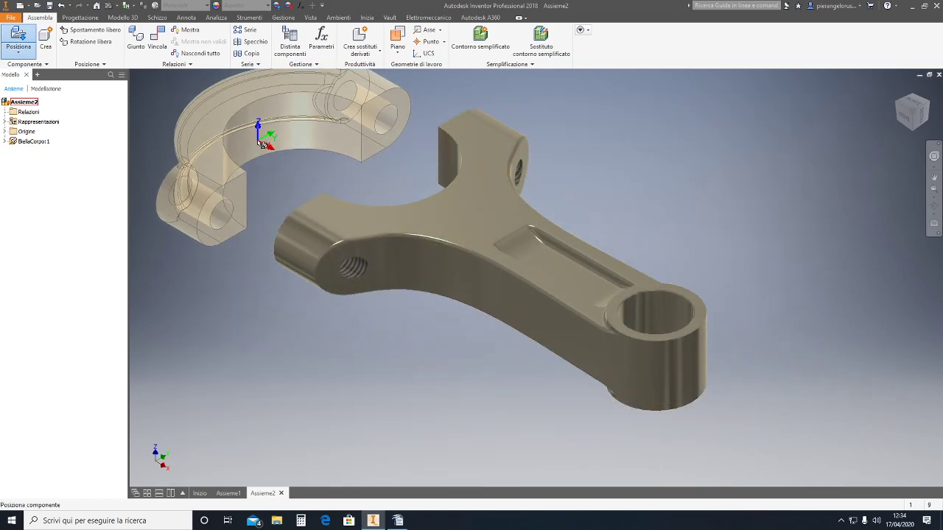
{"action": "left_click", "coordinate": [263, 162]}
{"action": "key", "text": "Escape"}
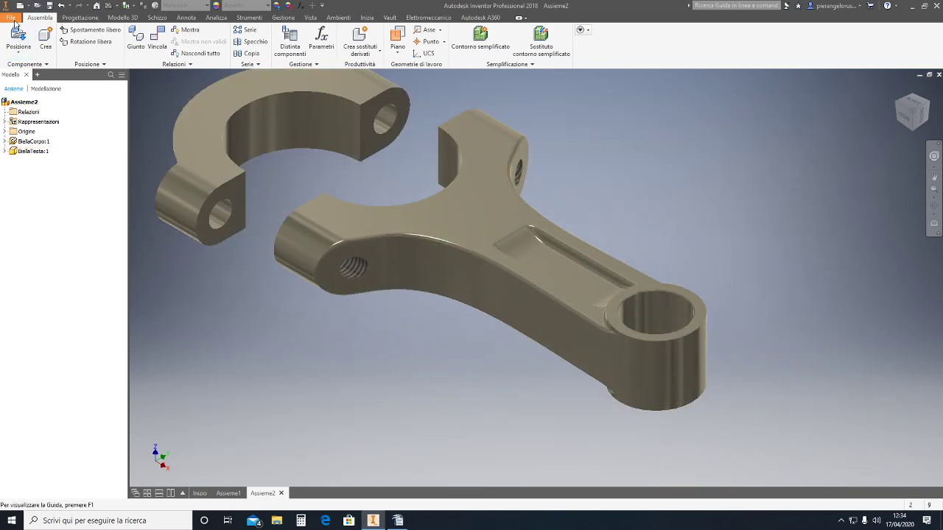
- Place two instances of the BiellaViteFissaggio.ipt bolt
{"action": "left_click", "coordinate": [24, 54]}
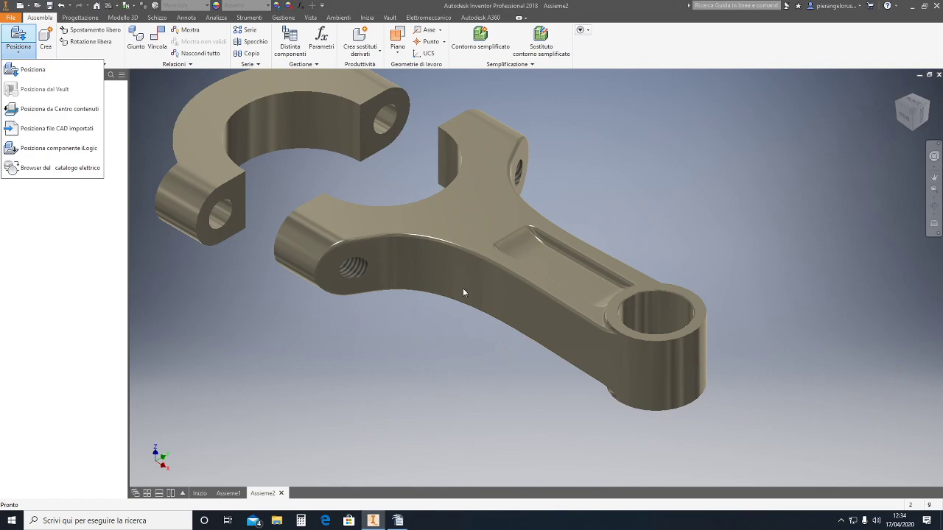
{"action": "left_click", "coordinate": [33, 69]}
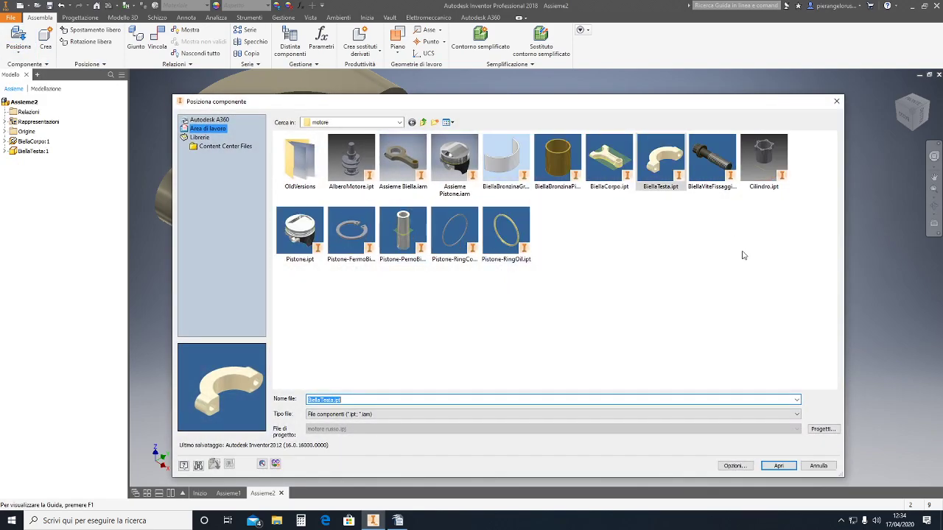
{"action": "left_click", "coordinate": [716, 171]}
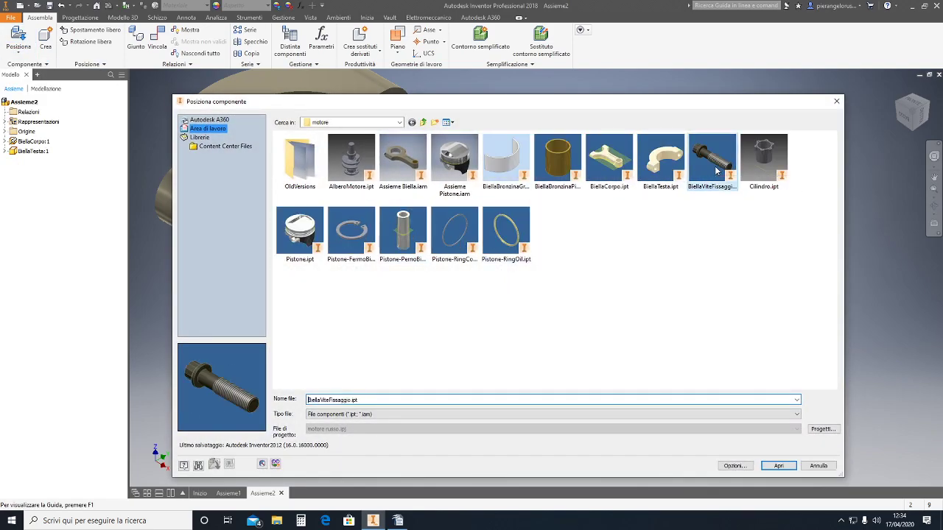
{"action": "left_click", "coordinate": [779, 465]}
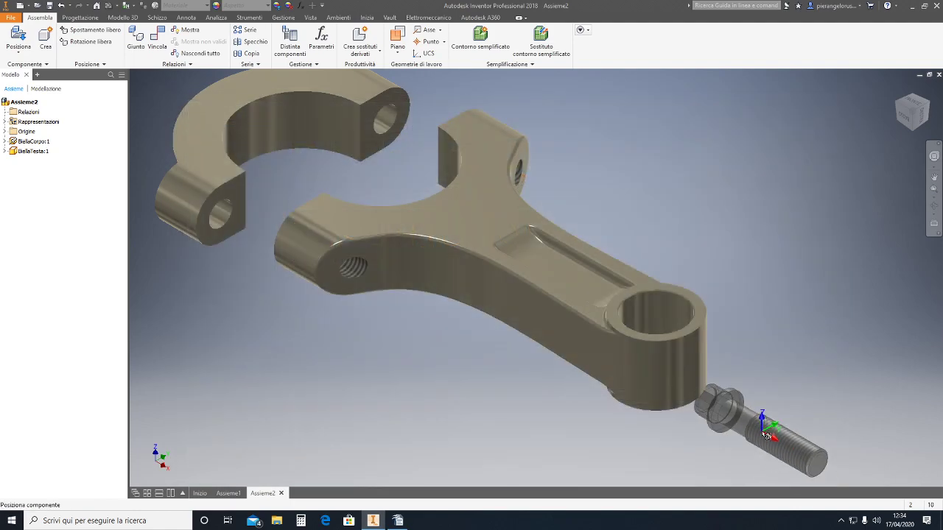
{"action": "scroll", "coordinate": [663, 384], "scroll_direction": "down", "scroll_amount": 5}
{"action": "left_click", "coordinate": [576, 370]}
{"action": "left_click", "coordinate": [644, 325]}
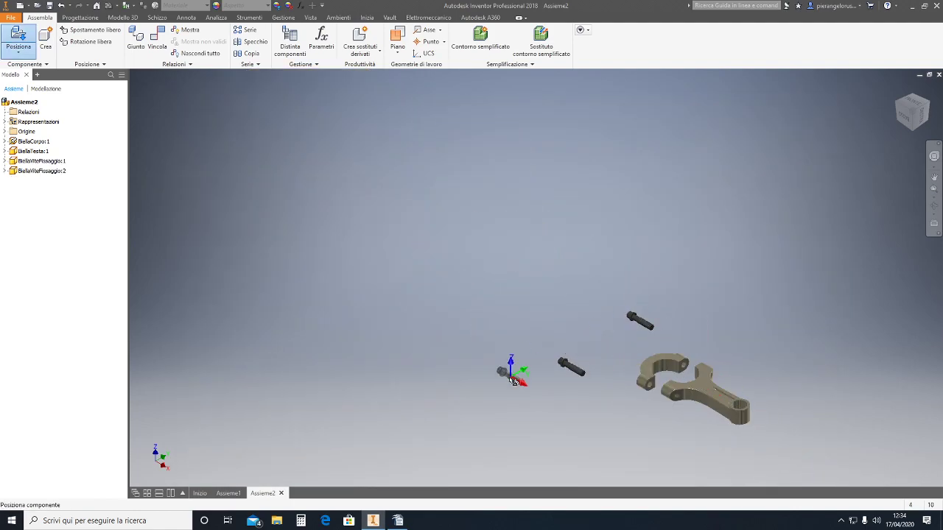
{"action": "key", "text": "Escape"}
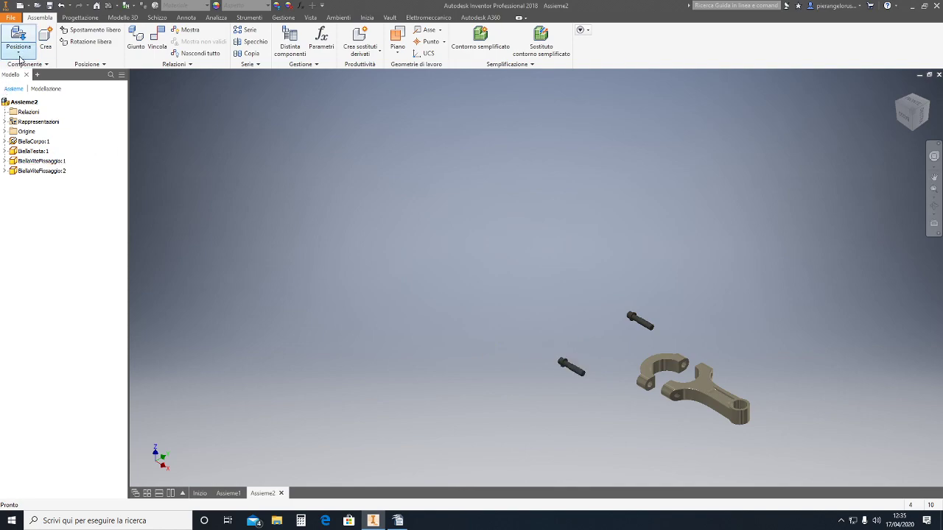
- Place the BiellaBronzinaPiccola.ipt small-end bushing beside the rod
{"action": "left_click", "coordinate": [19, 52]}
{"action": "left_click", "coordinate": [33, 92]}
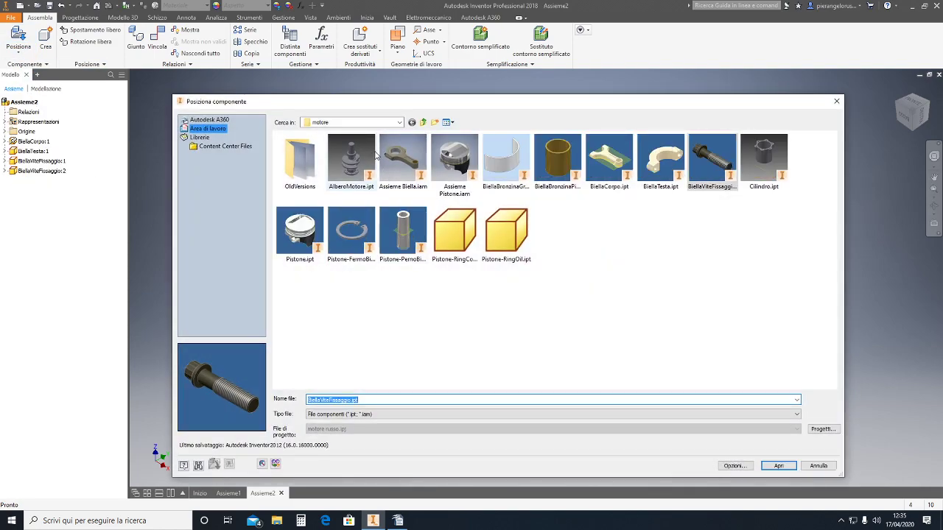
{"action": "left_click", "coordinate": [558, 170]}
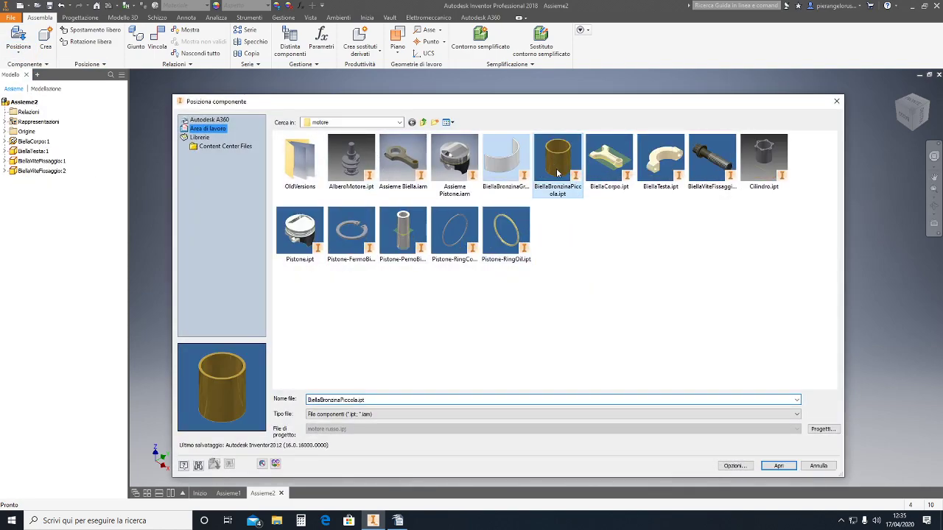
{"action": "left_click", "coordinate": [779, 467]}
{"action": "left_click", "coordinate": [766, 381]}
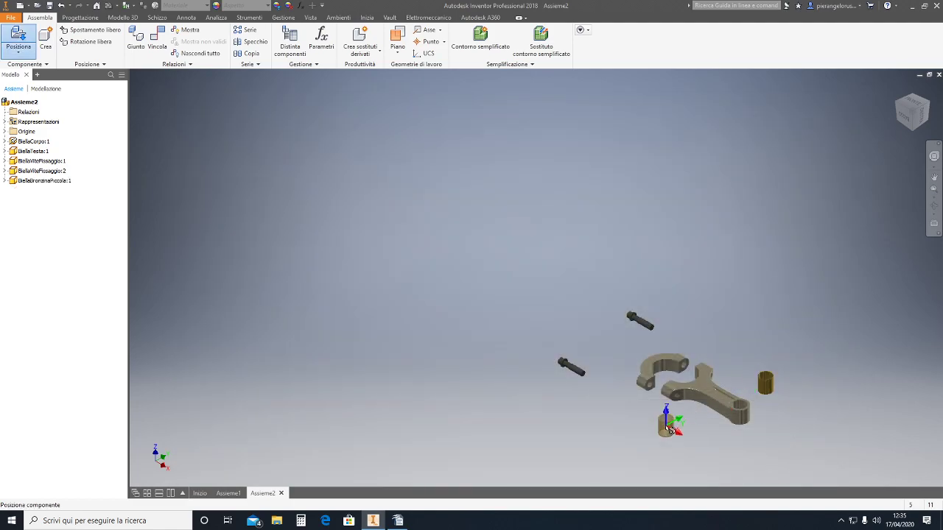
{"action": "key", "text": "Escape"}
- Place two BiellaBronzinaGrande.ipt big-end shells, then nudge the cap slightly up and right
{"action": "left_click", "coordinate": [23, 53]}
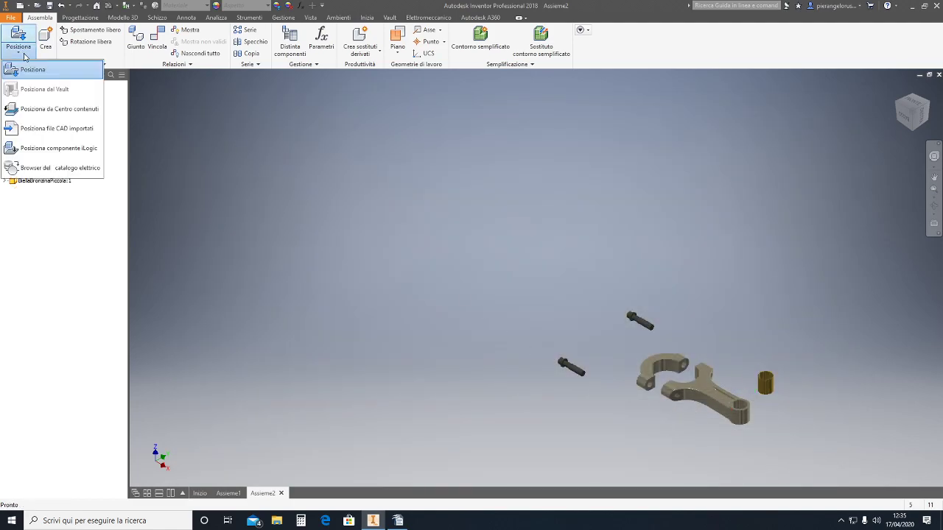
{"action": "left_click", "coordinate": [33, 70]}
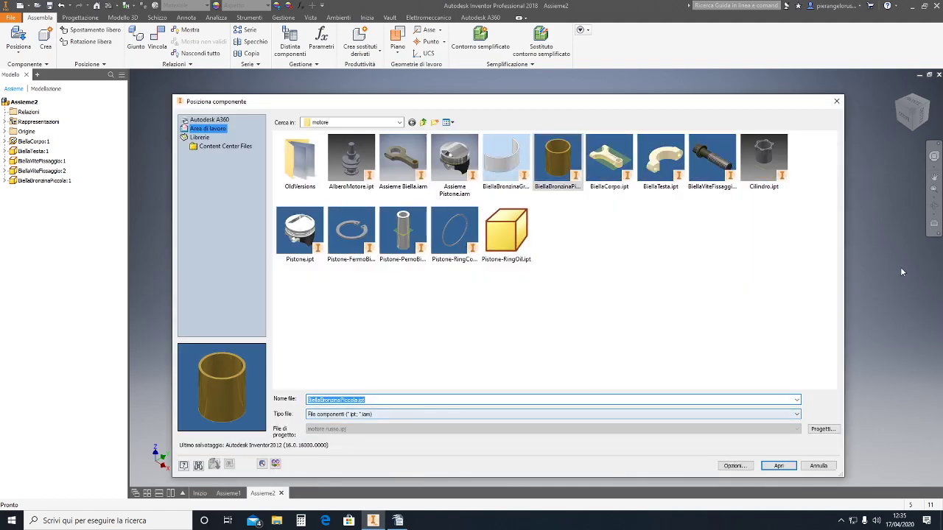
{"action": "left_click", "coordinate": [506, 158]}
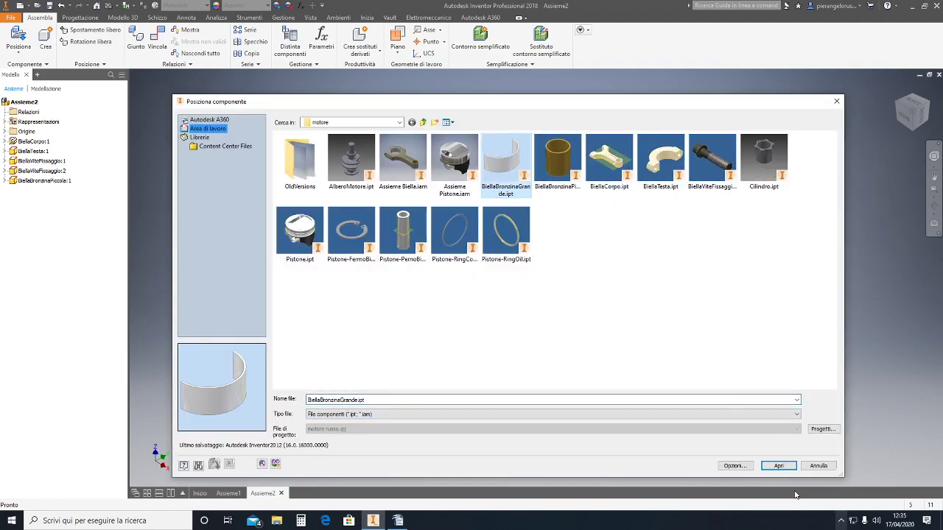
{"action": "left_click", "coordinate": [778, 467]}
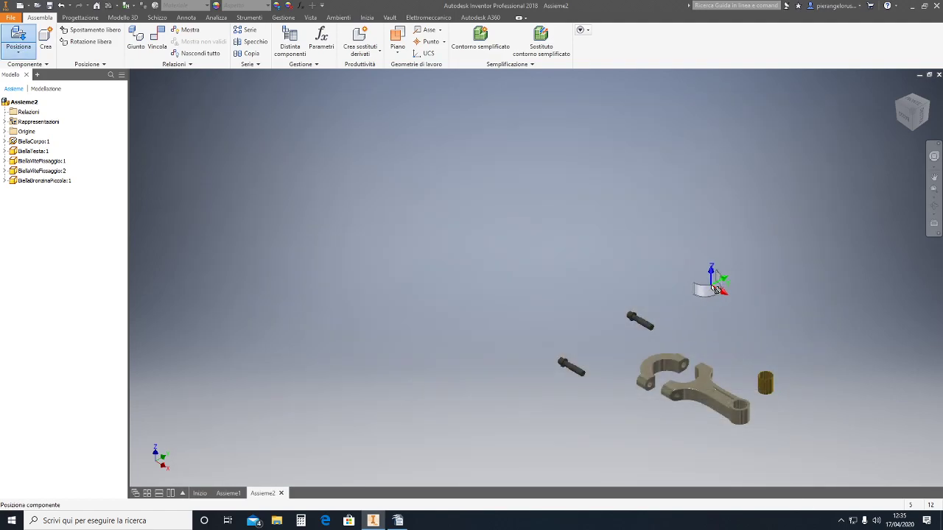
{"action": "left_click", "coordinate": [714, 282]}
{"action": "left_click", "coordinate": [658, 269]}
{"action": "key", "text": "Escape"}
{"action": "scroll", "coordinate": [655, 407], "scroll_direction": "up", "scroll_amount": 5}
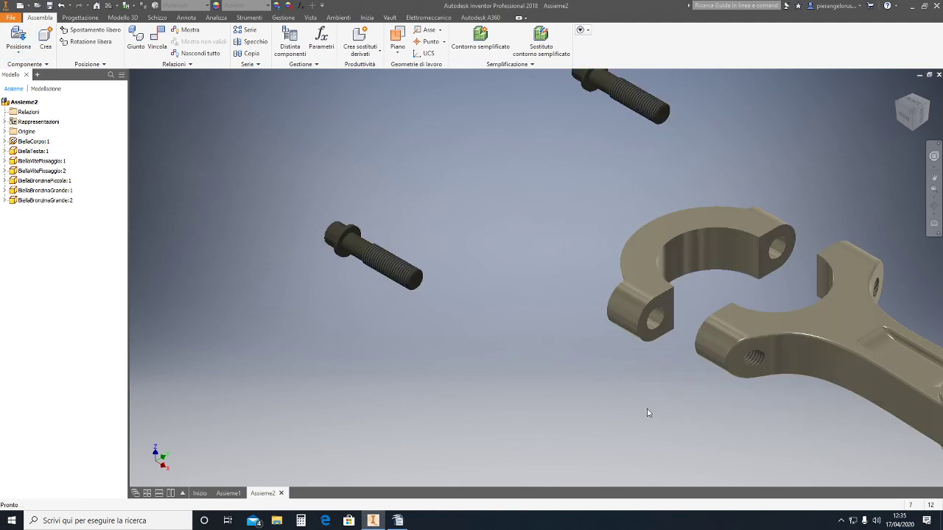
{"action": "middle_click_drag", "start_coordinate": [648, 410], "coordinate": [288, 356]}
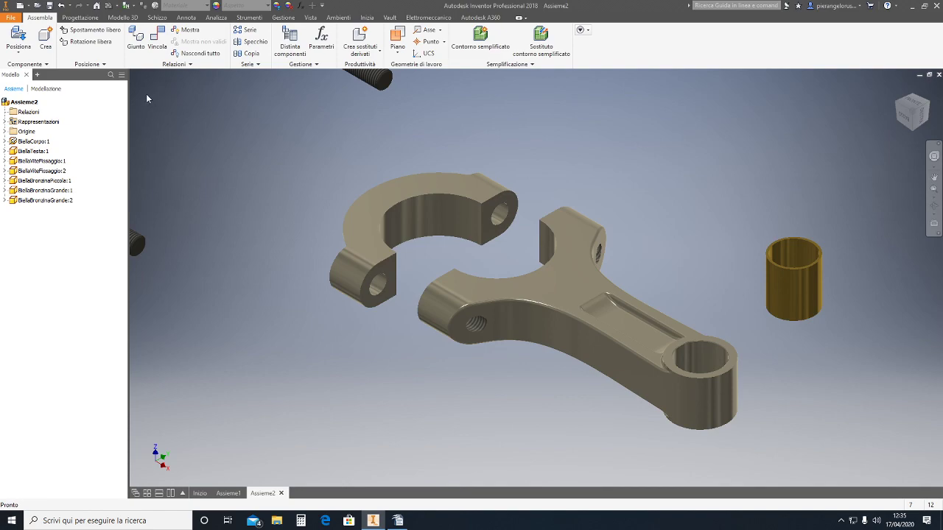
{"action": "left_click_drag", "start_coordinate": [438, 189], "coordinate": [451, 174]}
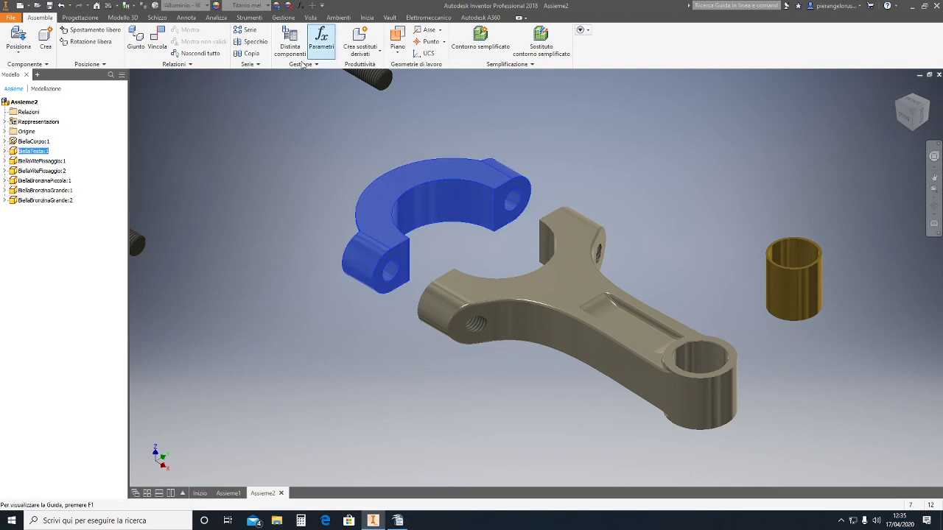
- Add an Insert constraint between the cap's hole edge and the rod's hole edge
{"action": "left_click", "coordinate": [158, 41]}
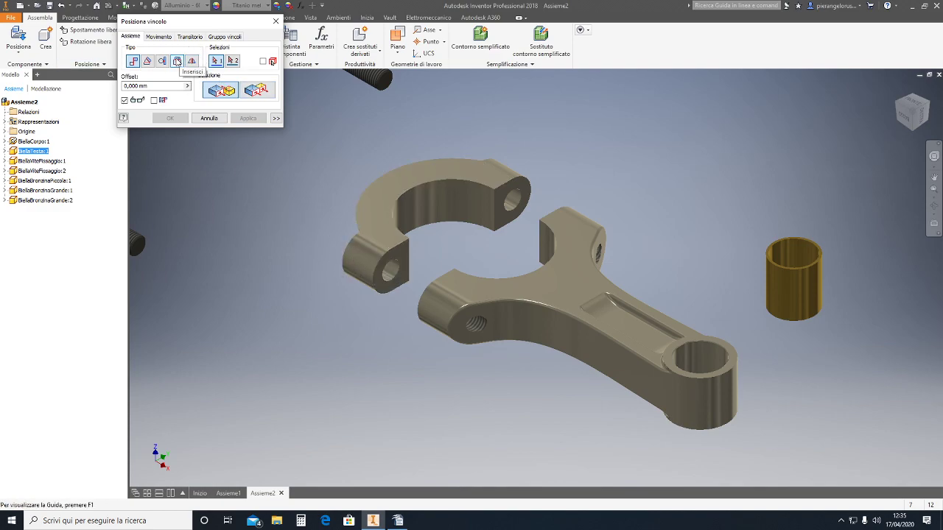
{"action": "left_click", "coordinate": [176, 62]}
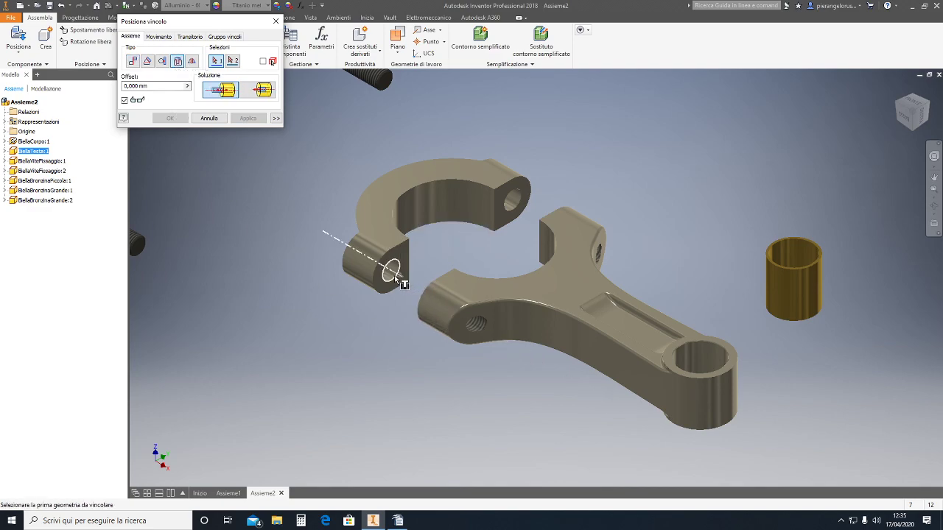
{"action": "left_click", "coordinate": [395, 280]}
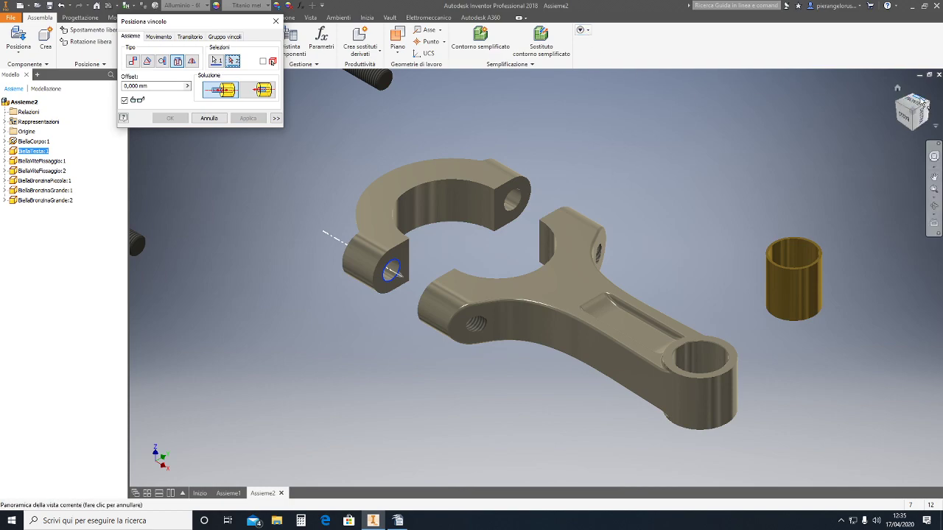
{"action": "middle_click_drag", "start_coordinate": [767, 235], "coordinate": [550, 408], "text": "shift"}
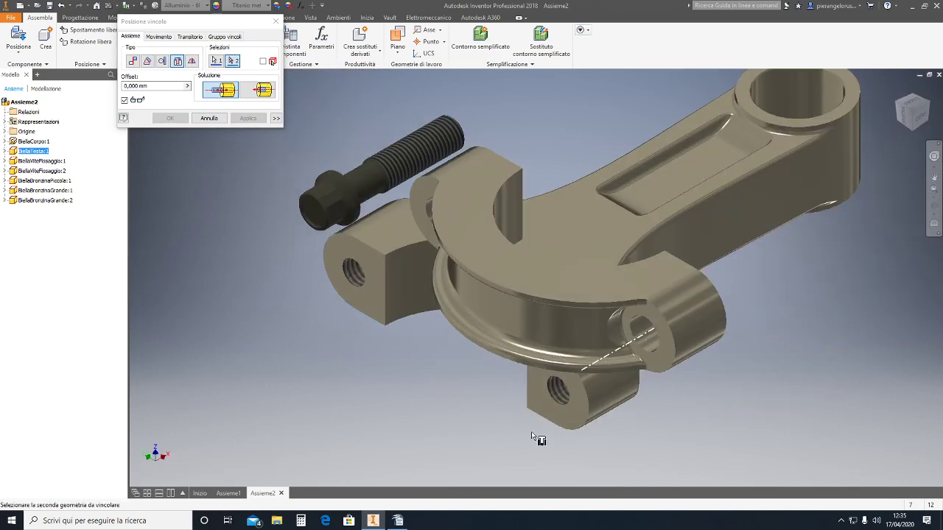
{"action": "left_click", "coordinate": [563, 409]}
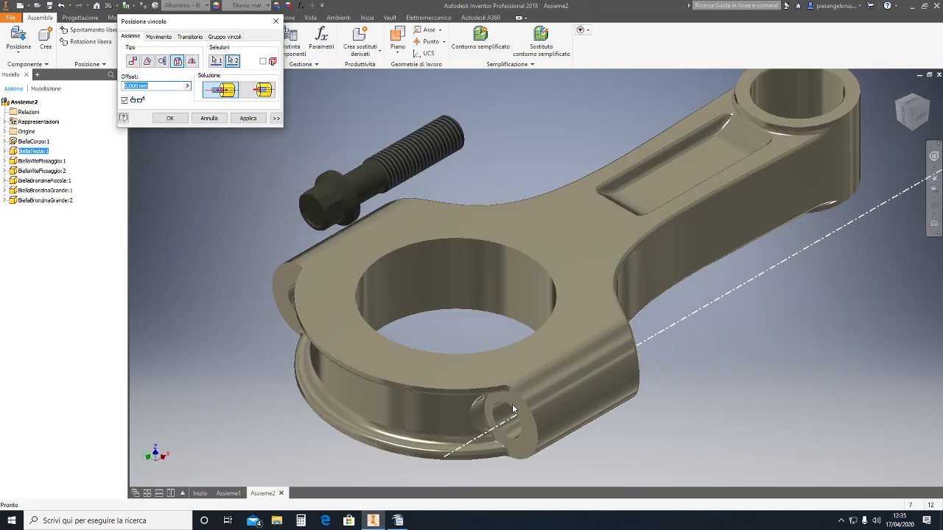
{"action": "left_click", "coordinate": [253, 119]}
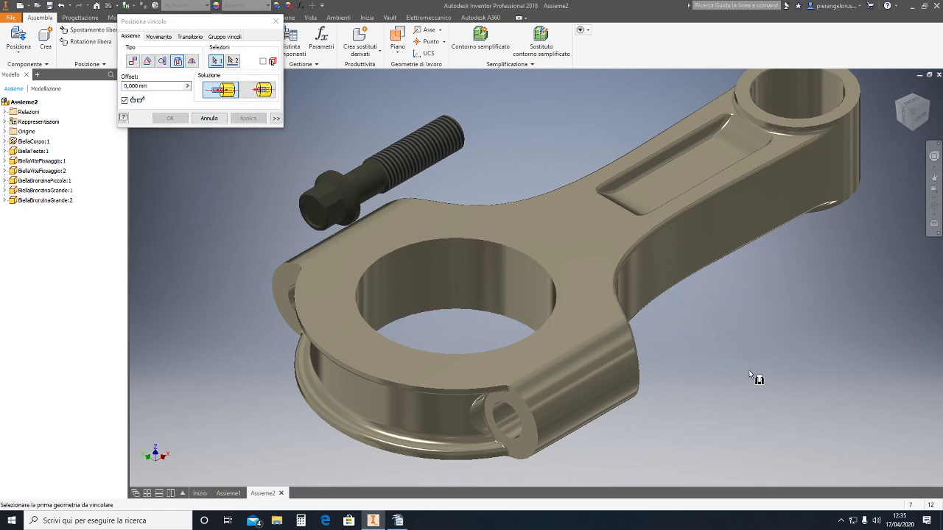
{"action": "key", "text": "Escape"}
- Drag the cap around until it sits under the rod's big end
{"action": "left_click", "coordinate": [364, 338]}
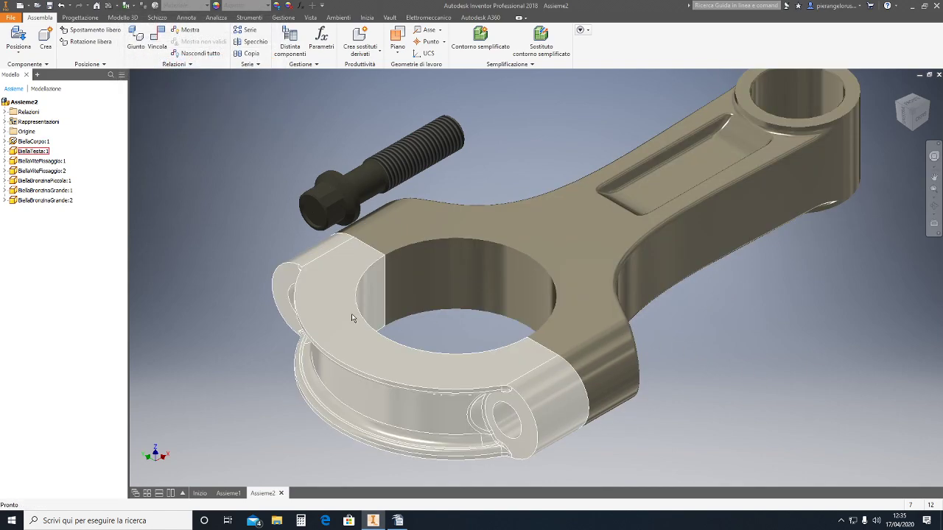
{"action": "left_click_drag", "start_coordinate": [352, 319], "coordinate": [597, 280]}
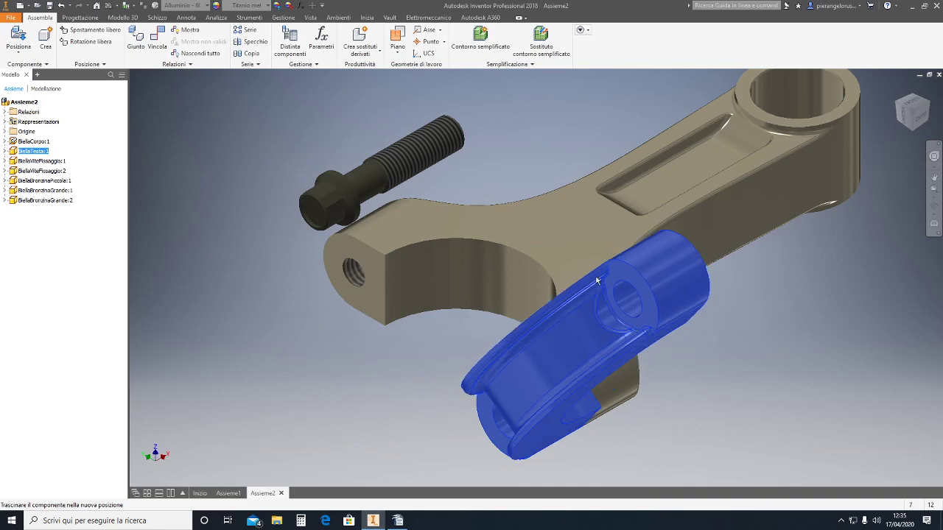
{"action": "left_click_drag", "start_coordinate": [597, 280], "coordinate": [279, 332]}
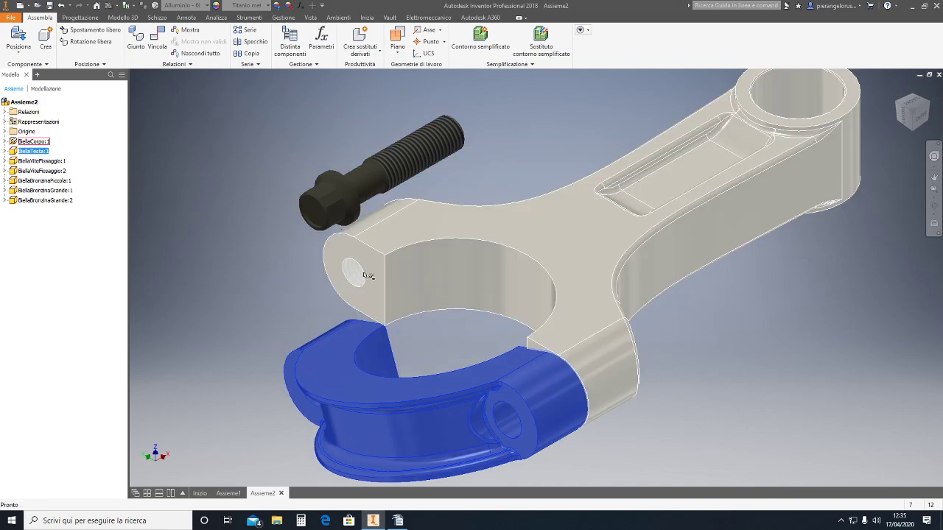
{"action": "mouse_move", "coordinate": [338, 332]}
{"action": "left_mouse_down"}
{"action": "mouse_move", "coordinate": [330, 181]}
{"action": "mouse_move", "coordinate": [358, 260]}
{"action": "mouse_move", "coordinate": [358, 392]}
{"action": "left_mouse_up"}
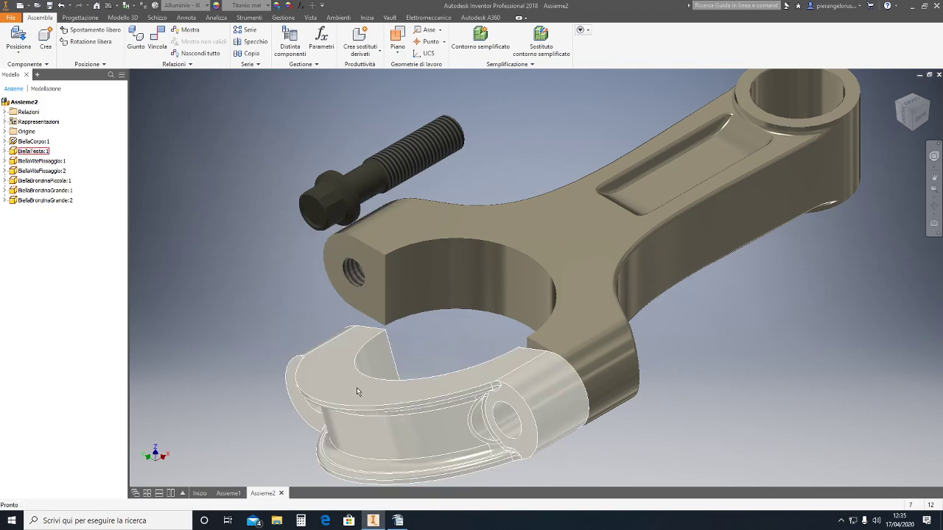
{"action": "left_click", "coordinate": [97, 318]}
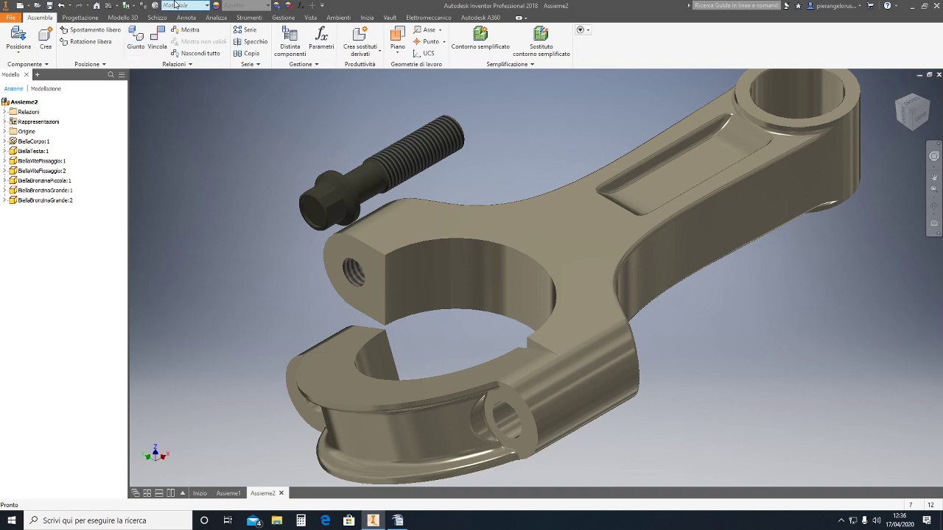
- Align the rod's bolt-hole axis with the cap's hole axis using a Mate constraint
{"action": "left_click", "coordinate": [157, 60]}
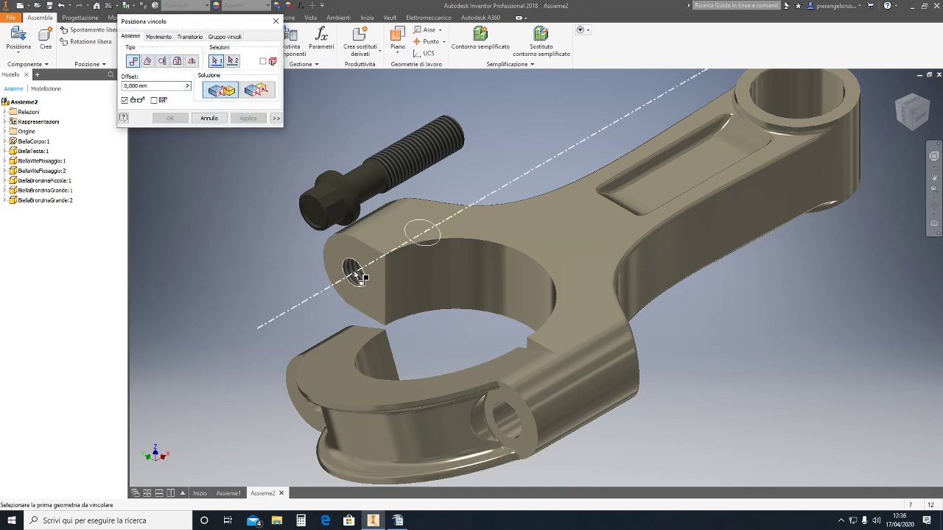
{"action": "left_click", "coordinate": [356, 271]}
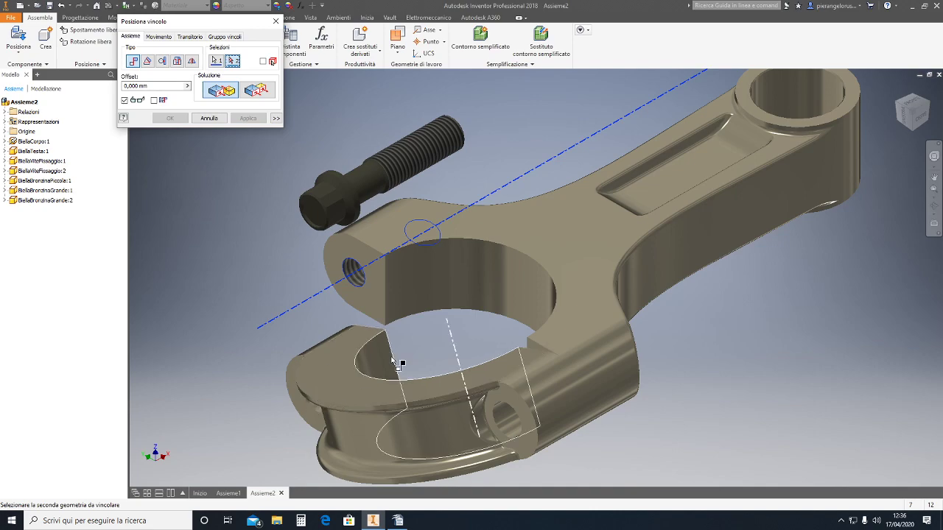
{"action": "mouse_move", "coordinate": [912, 110]}
{"action": "left_click", "coordinate": [898, 88]}
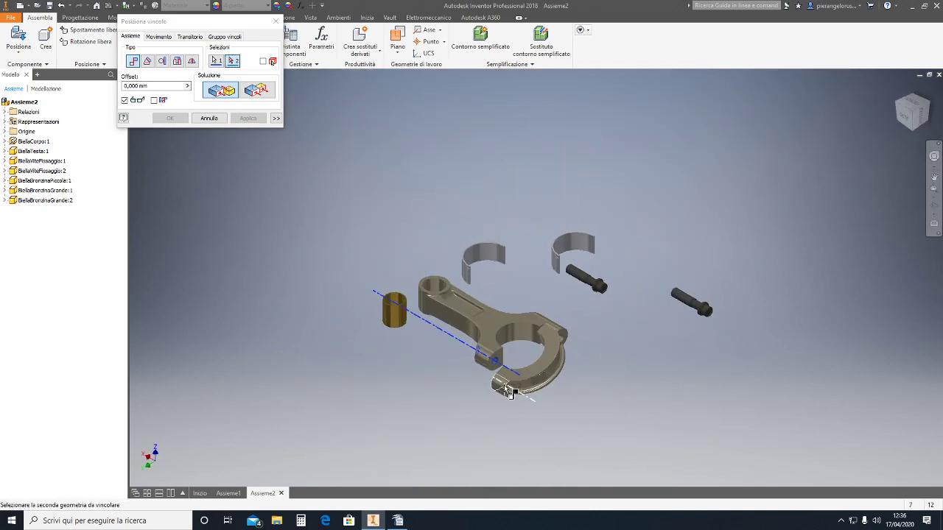
{"action": "left_click", "coordinate": [507, 391]}
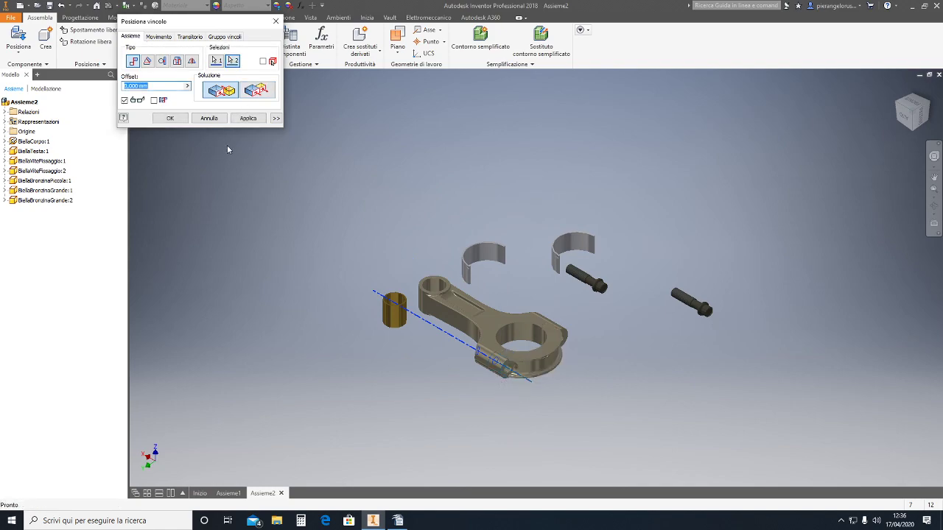
{"action": "left_click", "coordinate": [248, 118]}
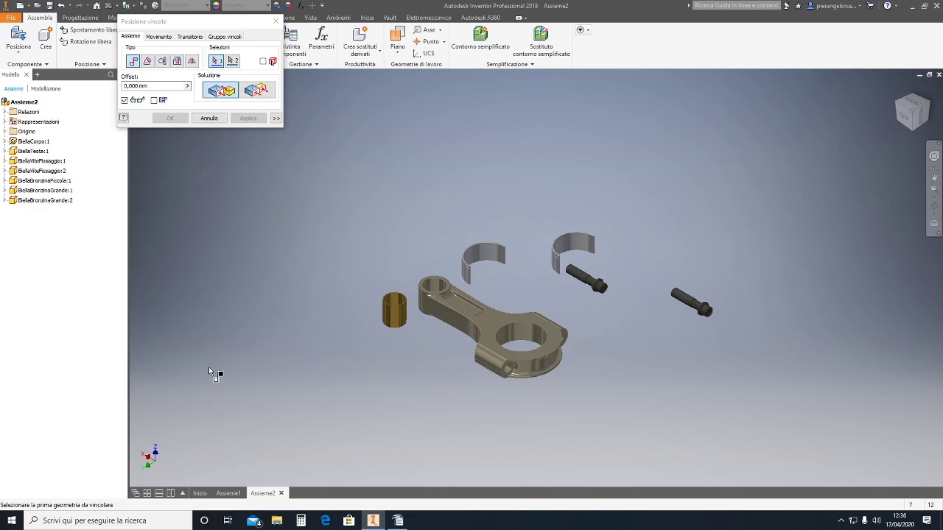
{"action": "key", "text": "Escape"}
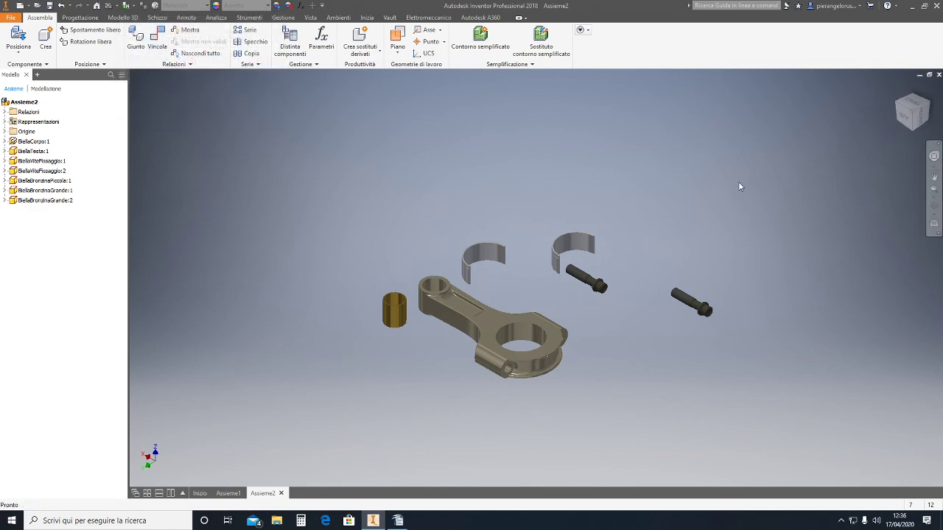
- Insert-constrain the first bolt's head edge into its hole at the big end
{"action": "left_click", "coordinate": [155, 39]}
{"action": "left_click", "coordinate": [177, 61]}
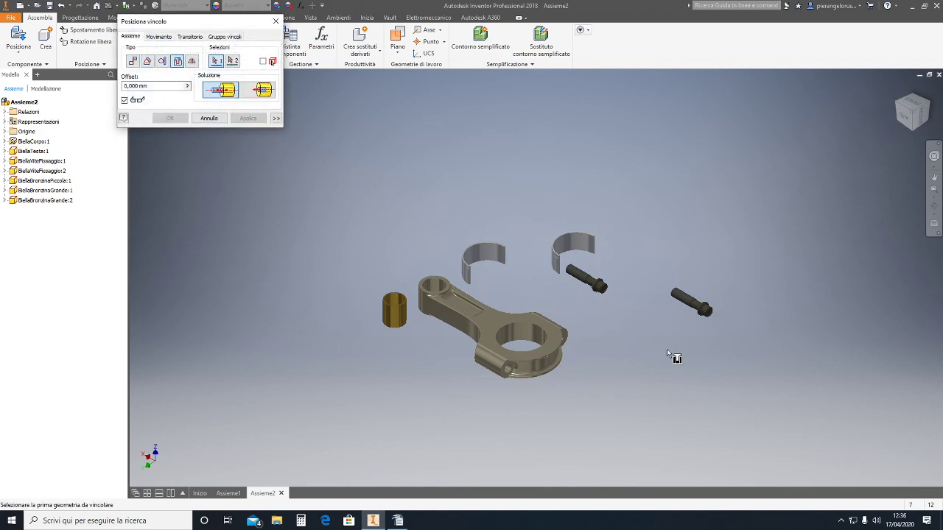
{"action": "scroll", "coordinate": [511, 267], "scroll_direction": "up", "scroll_amount": 2}
{"action": "scroll", "coordinate": [842, 347], "scroll_direction": "up", "scroll_amount": 3}
{"action": "middle_click_drag", "start_coordinate": [843, 347], "coordinate": [696, 249]}
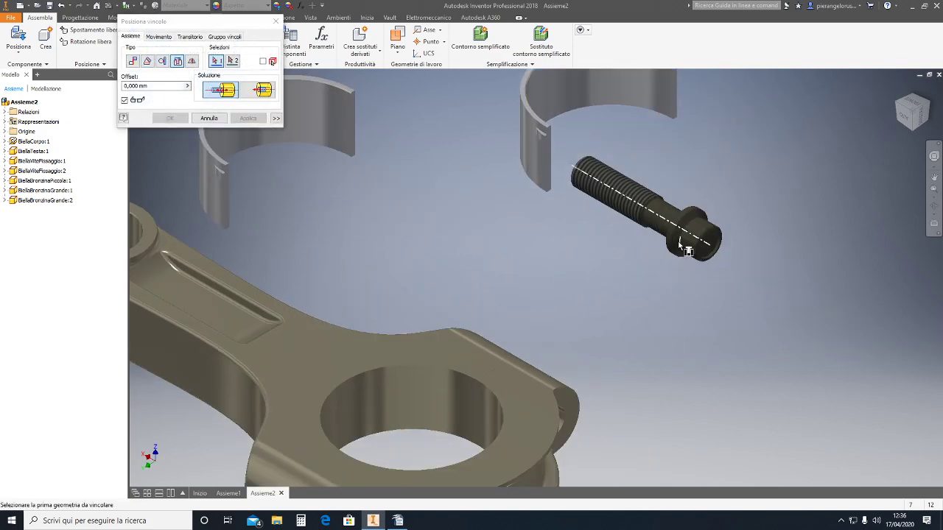
{"action": "left_click", "coordinate": [673, 236]}
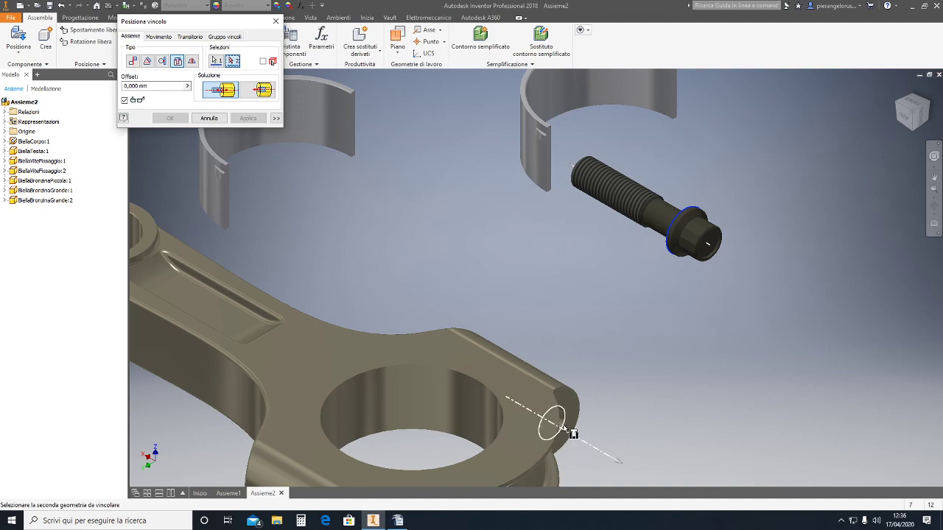
{"action": "left_click", "coordinate": [560, 372]}
{"action": "scroll", "coordinate": [672, 308], "scroll_direction": "down", "scroll_amount": 3}
{"action": "scroll", "coordinate": [820, 308], "scroll_direction": "up", "scroll_amount": 5}
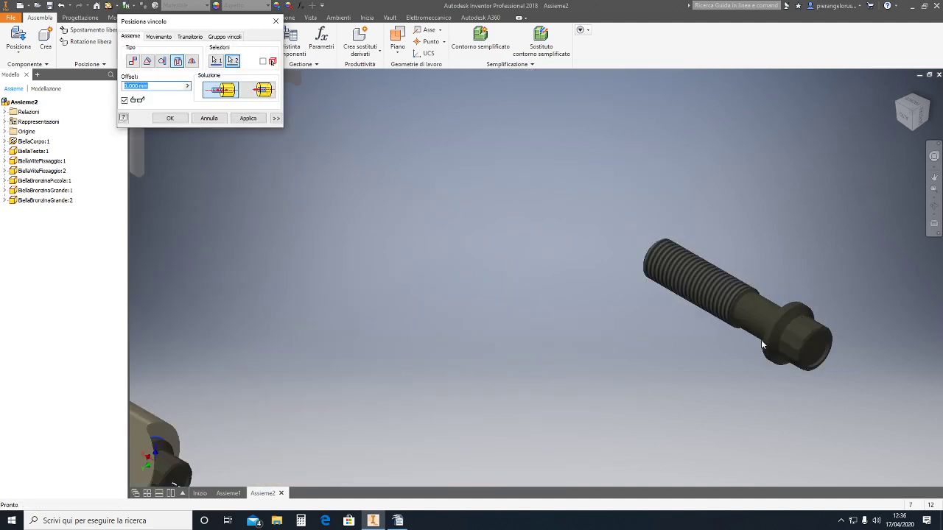
{"action": "left_click", "coordinate": [249, 119]}
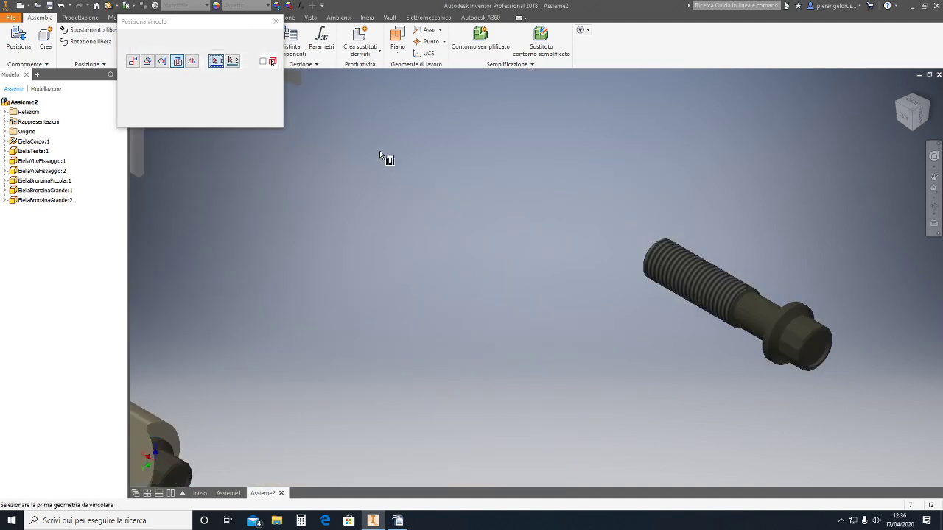
- Insert the second bolt into the other hole, then select the small-end bushing
{"action": "left_click", "coordinate": [768, 350]}
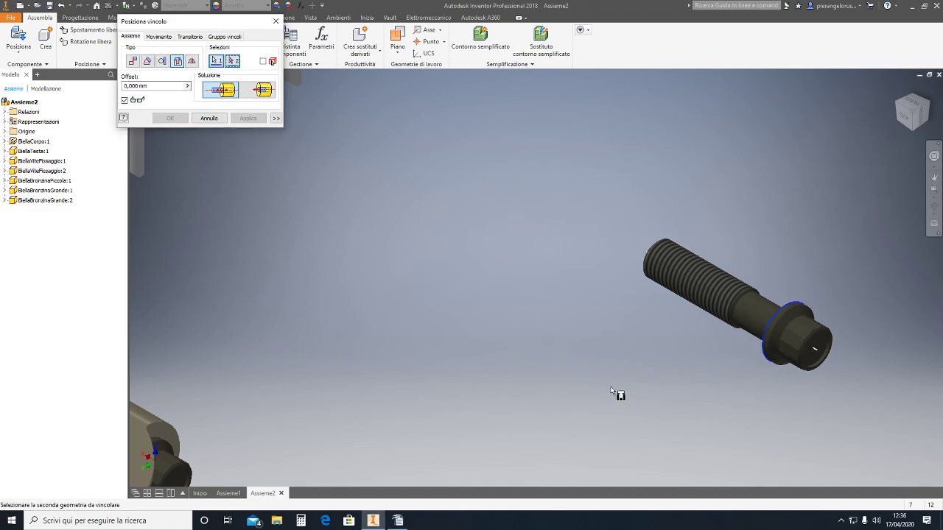
{"action": "scroll", "coordinate": [432, 468], "scroll_direction": "down", "scroll_amount": 3}
{"action": "middle_click_drag", "start_coordinate": [432, 467], "coordinate": [530, 288]}
{"action": "scroll", "coordinate": [302, 365], "scroll_direction": "up", "scroll_amount": 5}
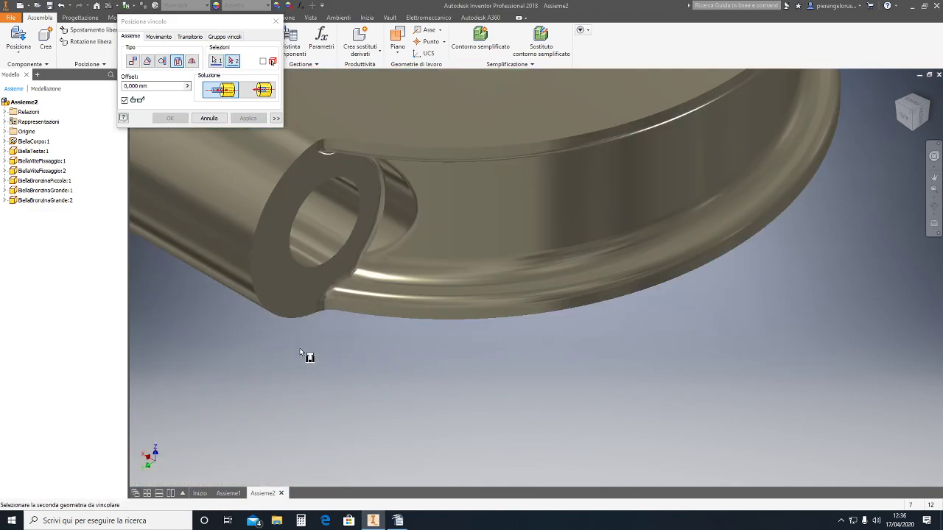
{"action": "left_click", "coordinate": [308, 279]}
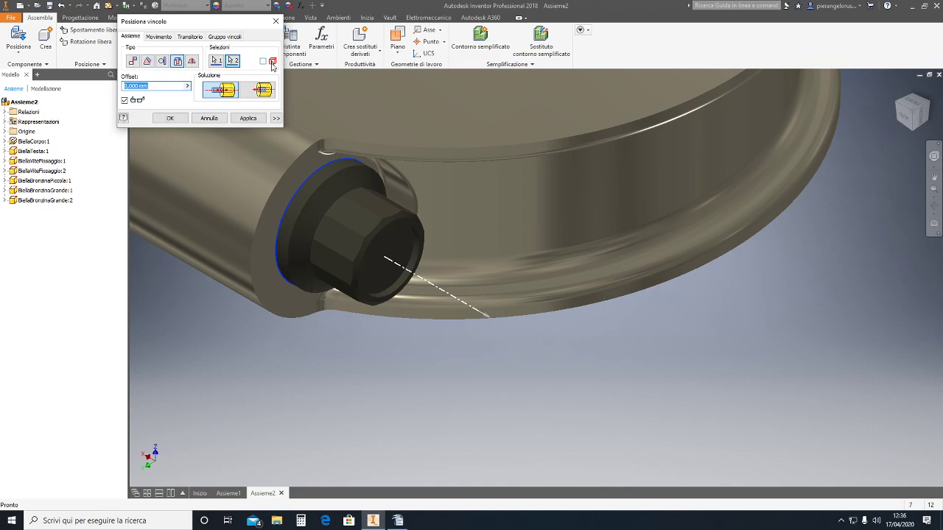
{"action": "left_click", "coordinate": [247, 118]}
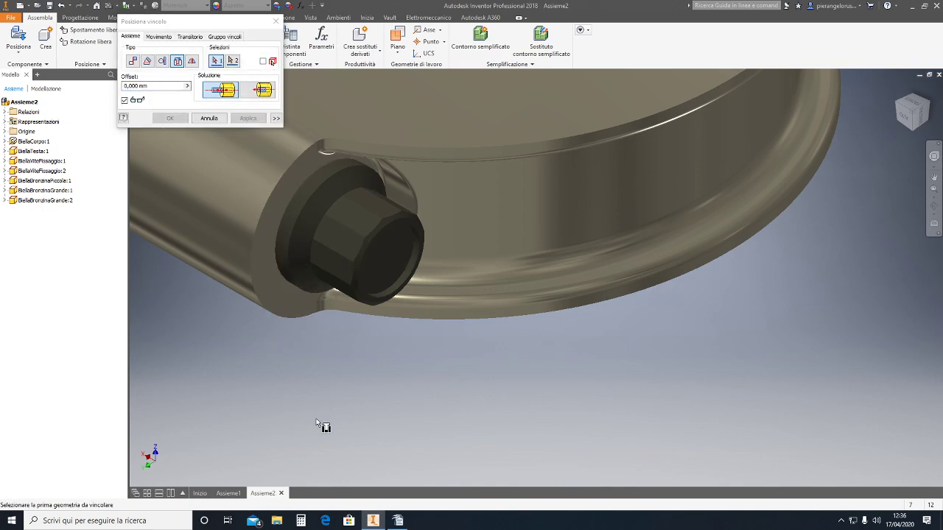
{"action": "scroll", "coordinate": [318, 423], "scroll_direction": "up", "scroll_amount": 3}
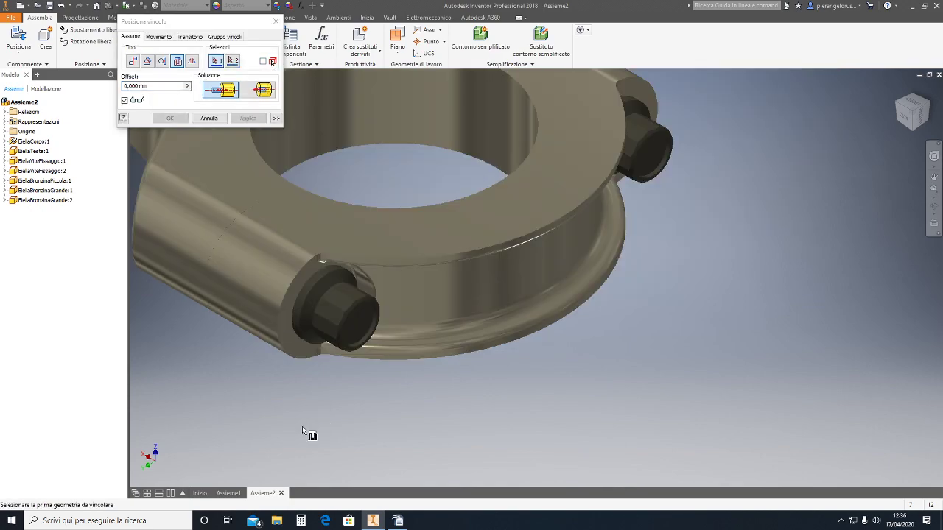
{"action": "scroll", "coordinate": [318, 435], "scroll_direction": "up", "scroll_amount": 2}
{"action": "middle_click_drag", "start_coordinate": [301, 308], "coordinate": [602, 381]}
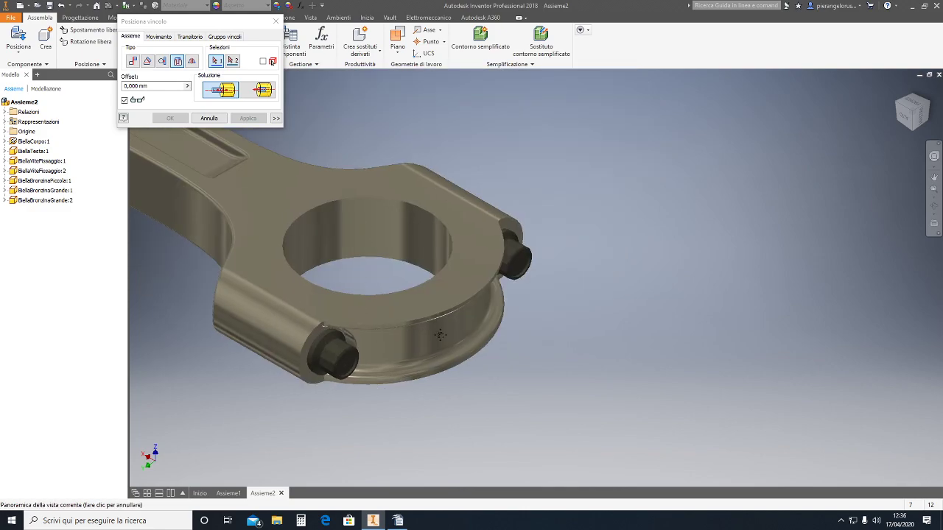
{"action": "key", "text": "Escape"}
{"action": "left_click", "coordinate": [251, 205]}
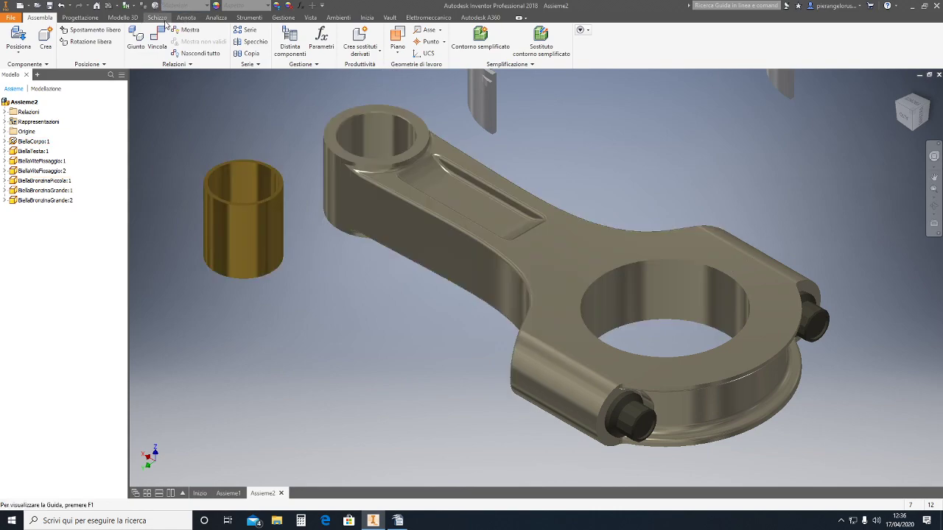
- Measure the bushing between its bottom and top edges (22.000 mm)
{"action": "left_click", "coordinate": [216, 17]}
{"action": "left_click", "coordinate": [92, 41]}
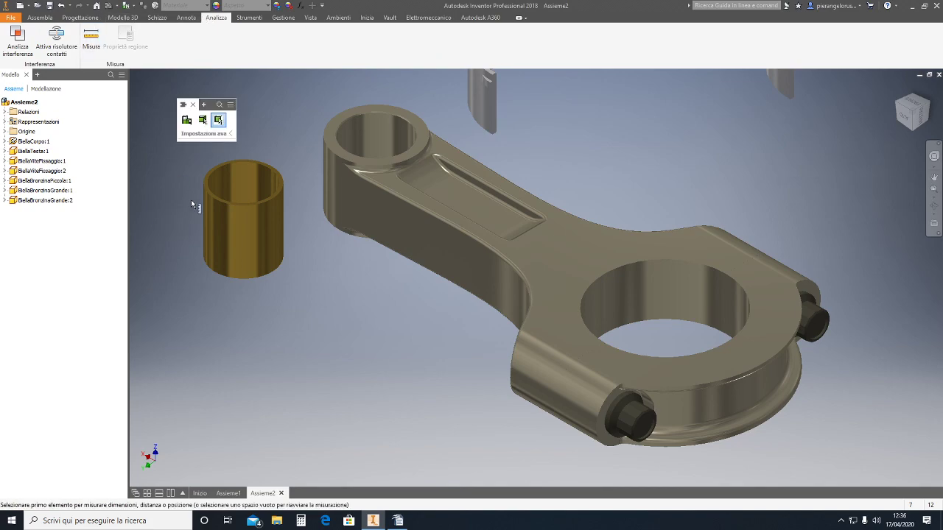
{"action": "left_click", "coordinate": [243, 277]}
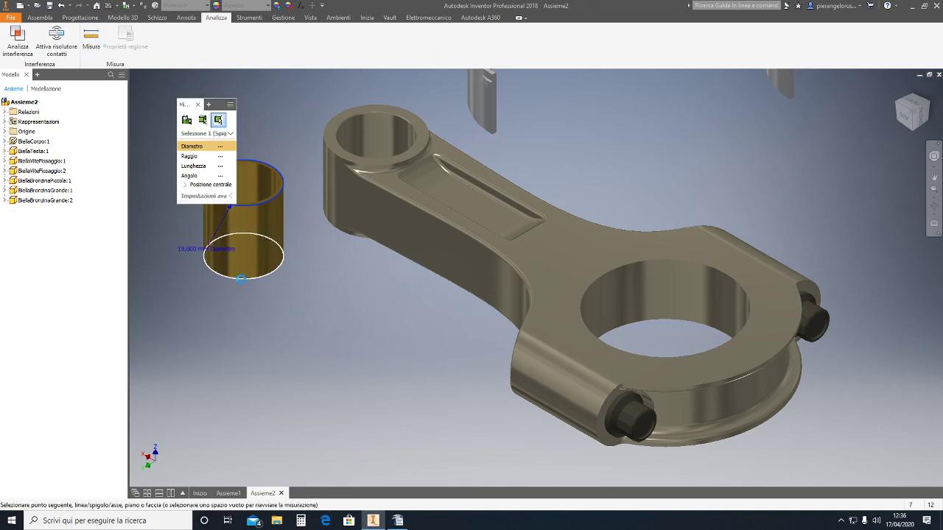
{"action": "left_click", "coordinate": [243, 205]}
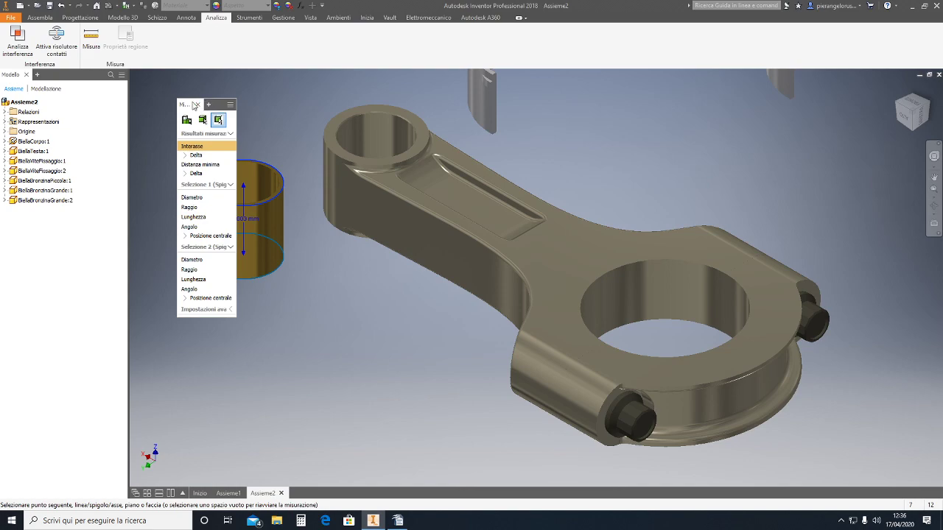
{"action": "left_click_drag", "start_coordinate": [186, 103], "coordinate": [140, 103]}
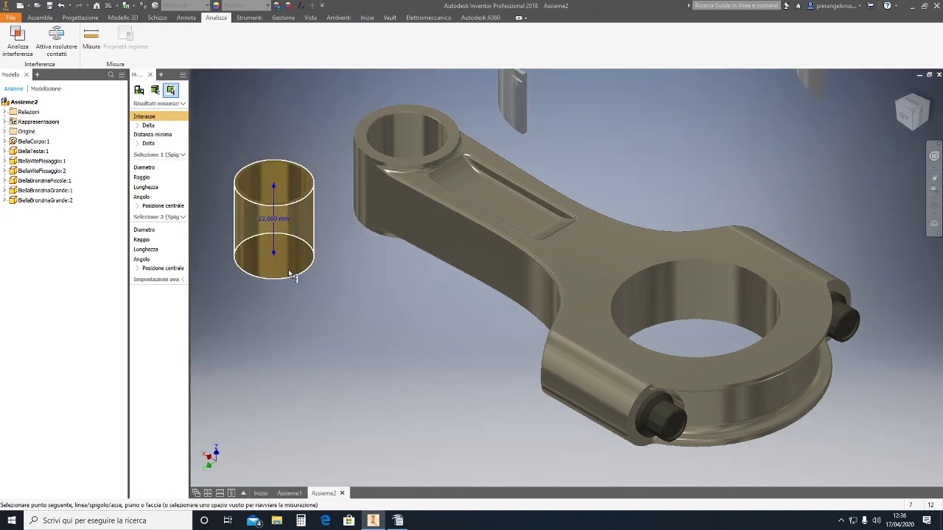
- Measure the rod's small-end bore height (22.000 mm), then clear and close the measurement
{"action": "left_click", "coordinate": [356, 143]}
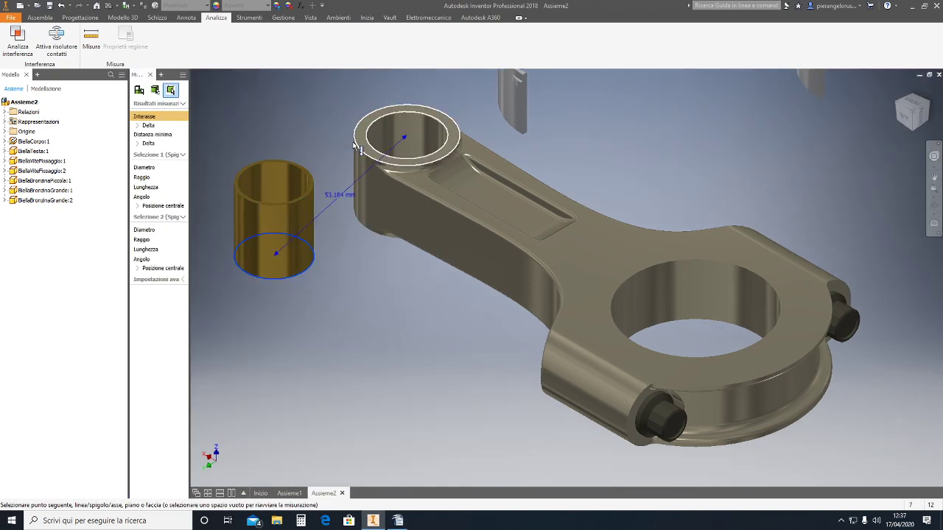
{"action": "left_click", "coordinate": [355, 216]}
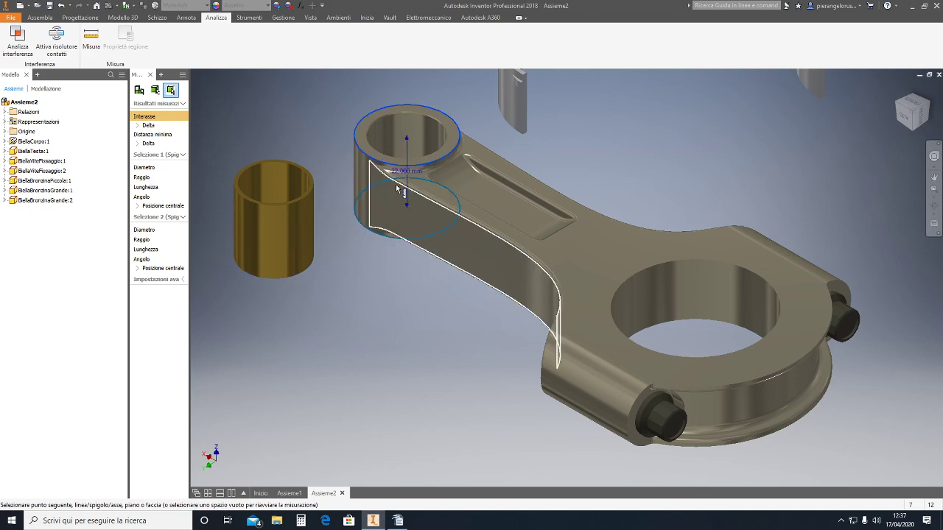
{"action": "left_click", "coordinate": [245, 121]}
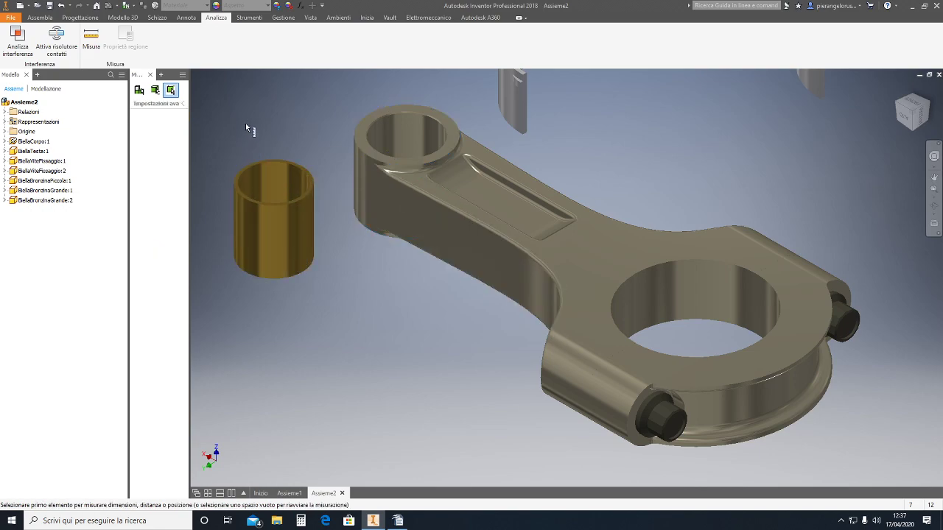
{"action": "left_click", "coordinate": [181, 74]}
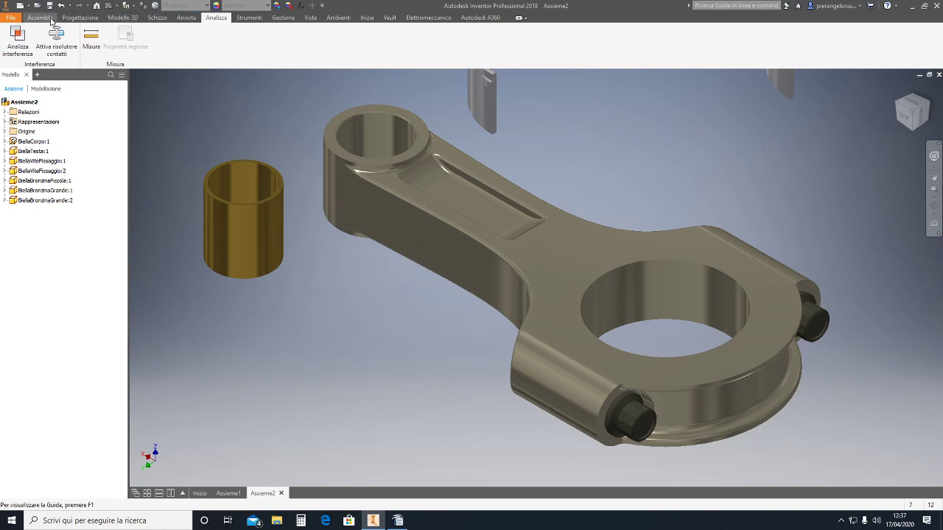
- Start an Insert constraint from the bushing's top edge to the small-end bore's top edge
{"action": "left_click", "coordinate": [41, 17]}
{"action": "left_click", "coordinate": [157, 35]}
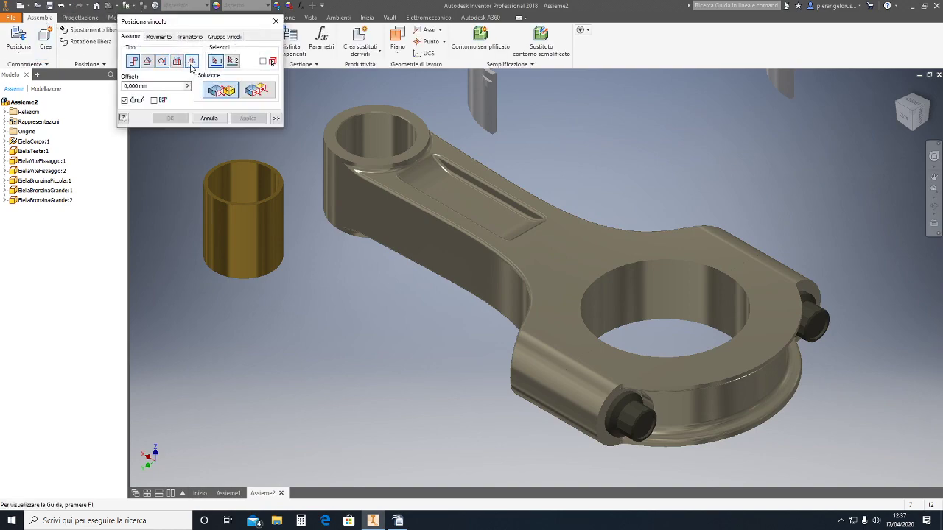
{"action": "left_click", "coordinate": [177, 61]}
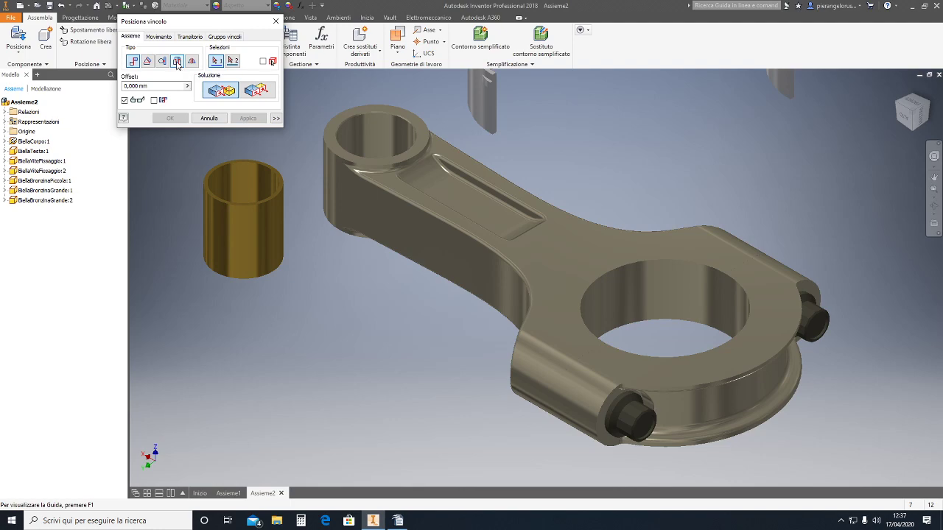
{"action": "left_click", "coordinate": [255, 162]}
{"action": "scroll", "coordinate": [328, 133], "scroll_direction": "up", "scroll_amount": 5}
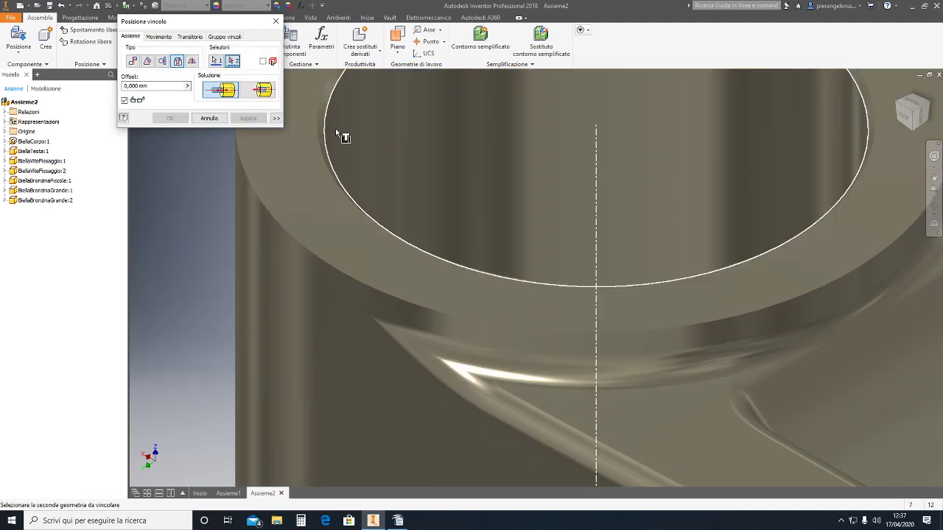
{"action": "left_click", "coordinate": [317, 133]}
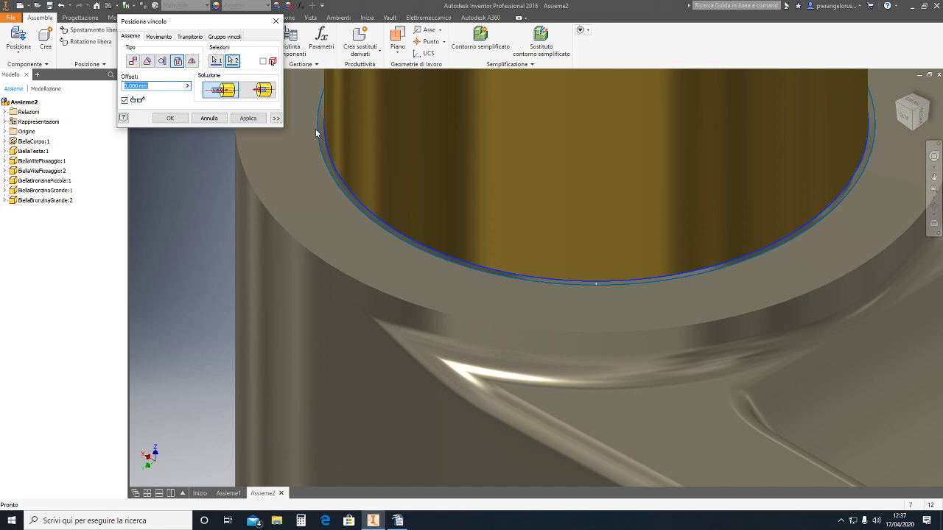
- Set the bushing insert to the opposed solution and apply it
{"action": "left_click", "coordinate": [254, 95]}
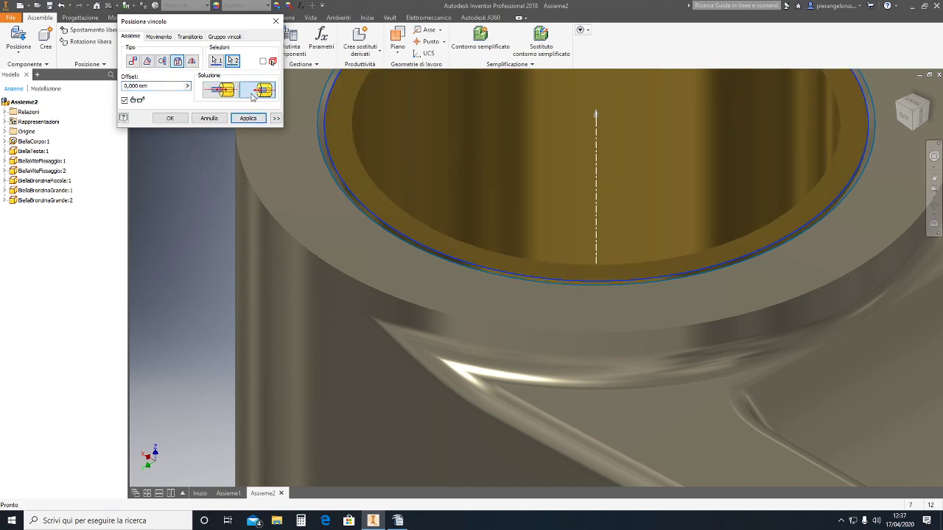
{"action": "scroll", "coordinate": [471, 219], "scroll_direction": "down", "scroll_amount": 5}
{"action": "left_click", "coordinate": [220, 90]}
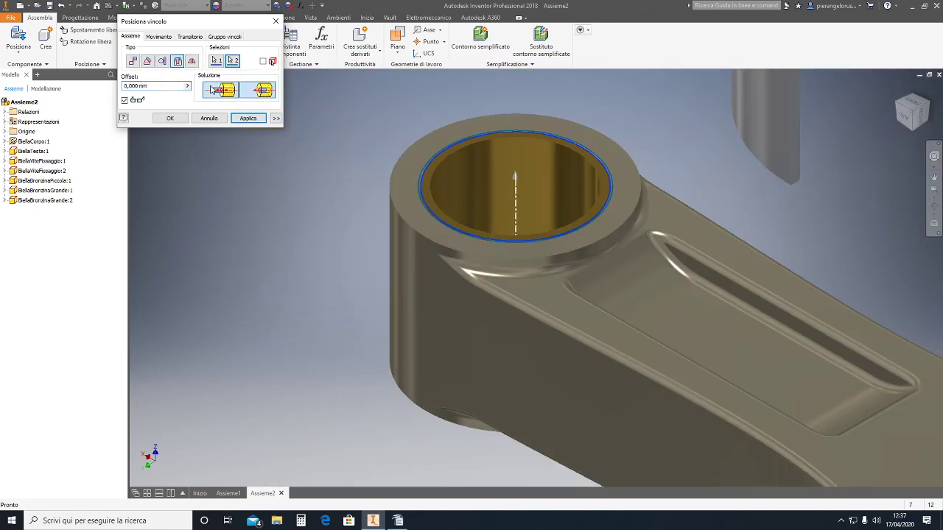
{"action": "left_click", "coordinate": [263, 89]}
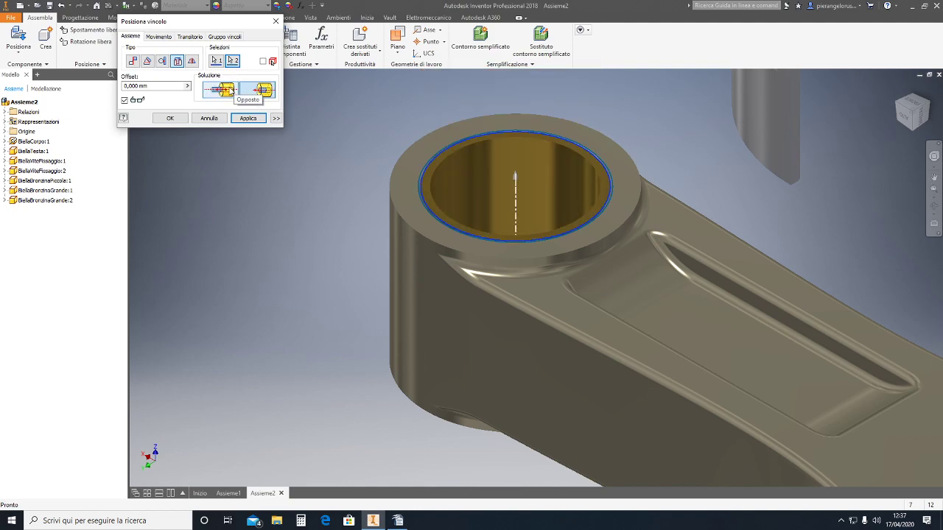
{"action": "left_click", "coordinate": [230, 91]}
{"action": "left_click", "coordinate": [250, 92]}
{"action": "left_click", "coordinate": [251, 118]}
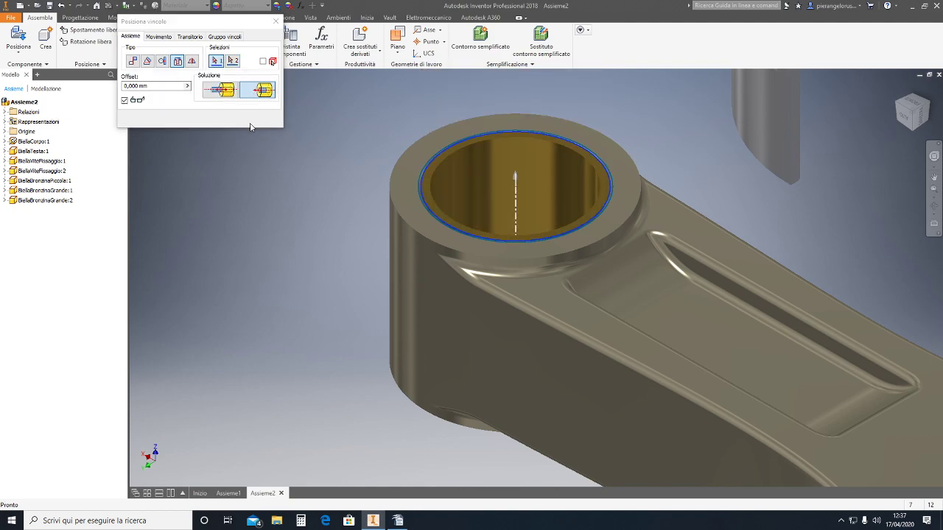
{"action": "scroll", "coordinate": [322, 201], "scroll_direction": "down", "scroll_amount": 5}
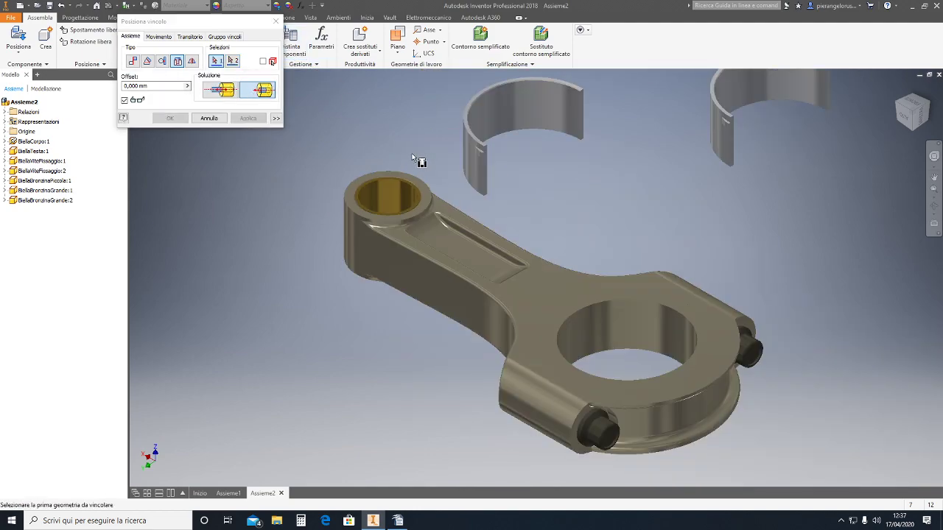
{"action": "scroll", "coordinate": [421, 157], "scroll_direction": "up", "scroll_amount": 2}
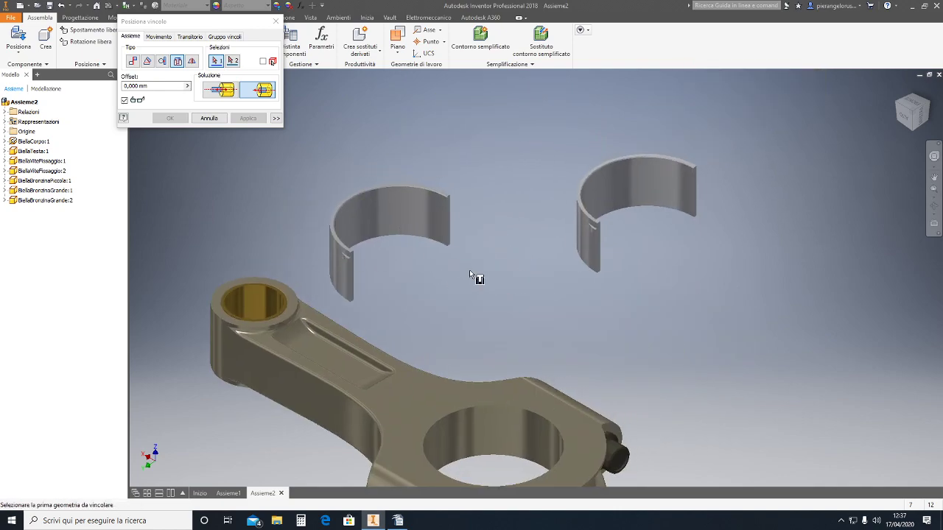
{"action": "key", "text": "Escape"}
- Move both bearing shells, then freely rotate BiellaBronzinaGrande:2 to a tilted orientation
{"action": "mouse_move", "coordinate": [450, 217]}
{"action": "left_mouse_down"}
{"action": "mouse_move", "coordinate": [564, 215]}
{"action": "mouse_move", "coordinate": [594, 247]}
{"action": "left_mouse_up"}
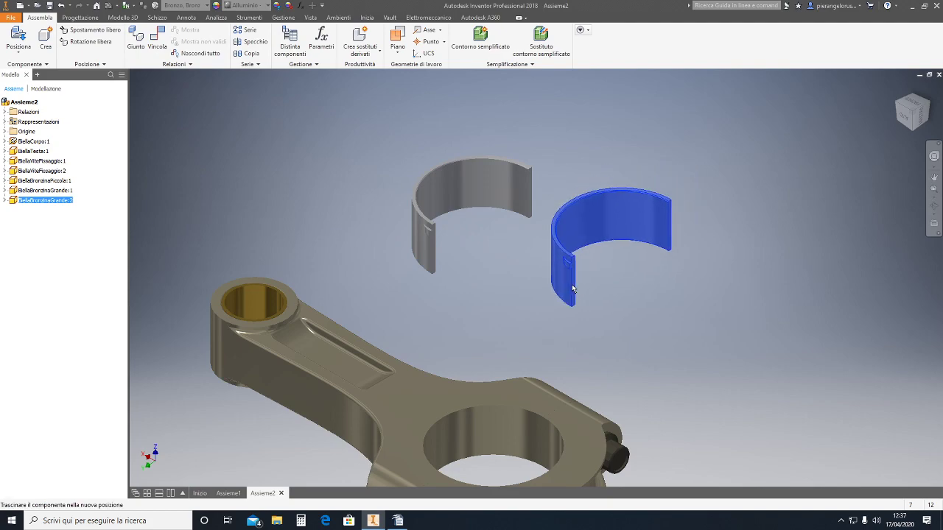
{"action": "left_click", "coordinate": [501, 285]}
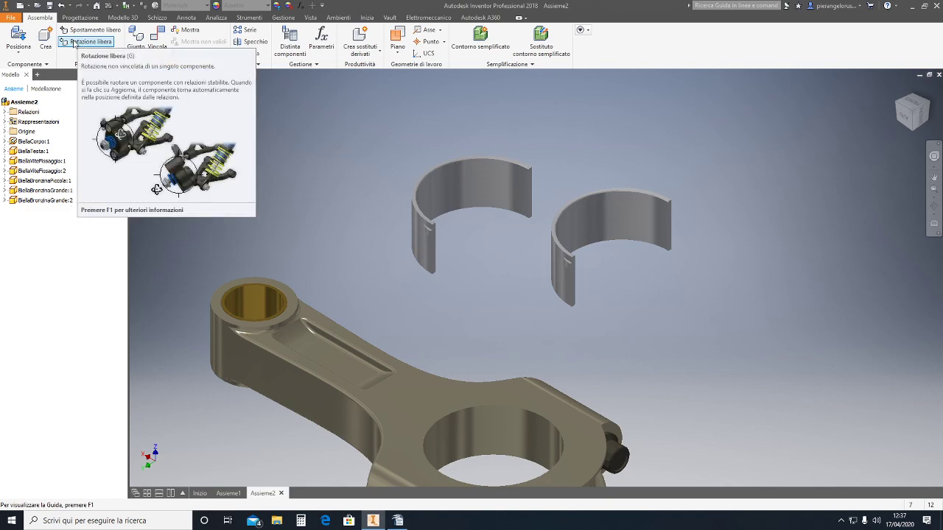
{"action": "left_click", "coordinate": [74, 43]}
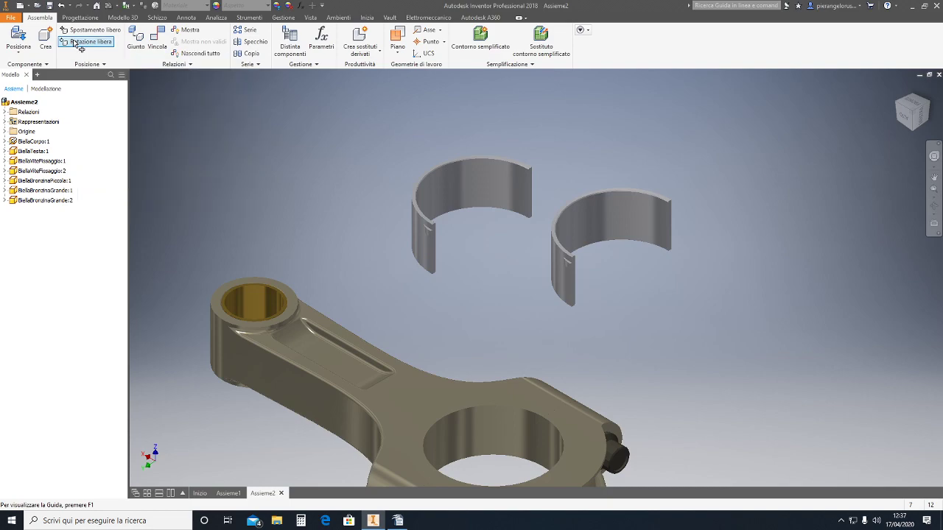
{"action": "left_click", "coordinate": [568, 213]}
{"action": "mouse_move", "coordinate": [568, 214]}
{"action": "left_mouse_down"}
{"action": "mouse_move", "coordinate": [651, 231]}
{"action": "mouse_move", "coordinate": [692, 216]}
{"action": "mouse_move", "coordinate": [627, 227]}
{"action": "mouse_move", "coordinate": [572, 213]}
{"action": "mouse_move", "coordinate": [566, 201]}
{"action": "left_mouse_up"}
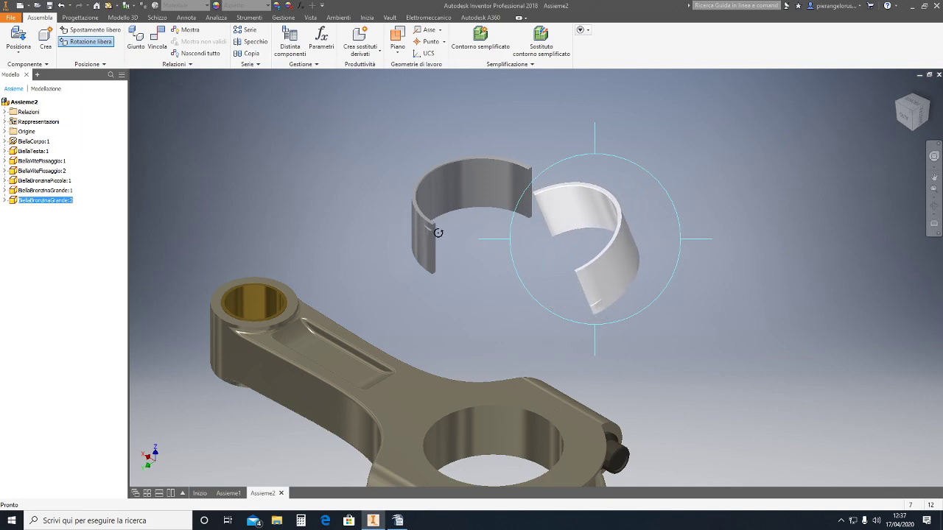
- Make the two big-end bearing shells coaxial by constraining their axes
{"action": "key", "text": "Escape"}
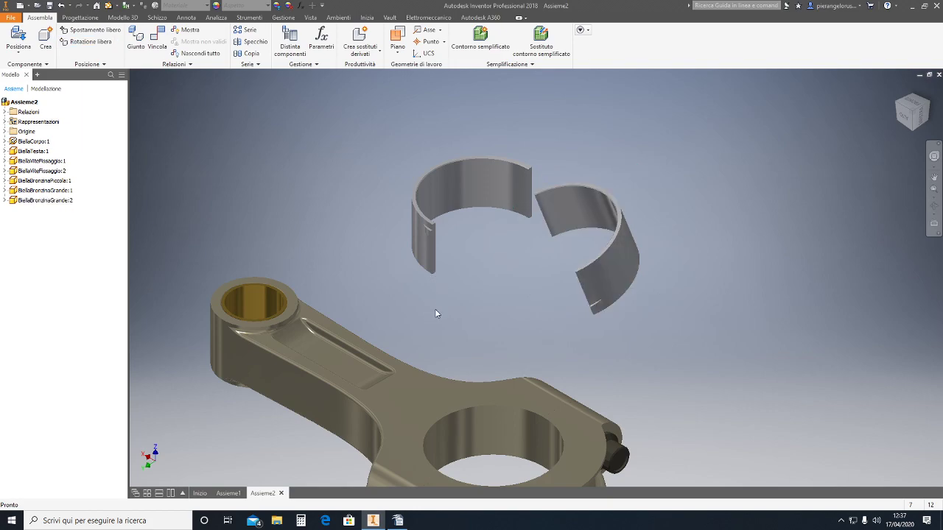
{"action": "left_click", "coordinate": [158, 46]}
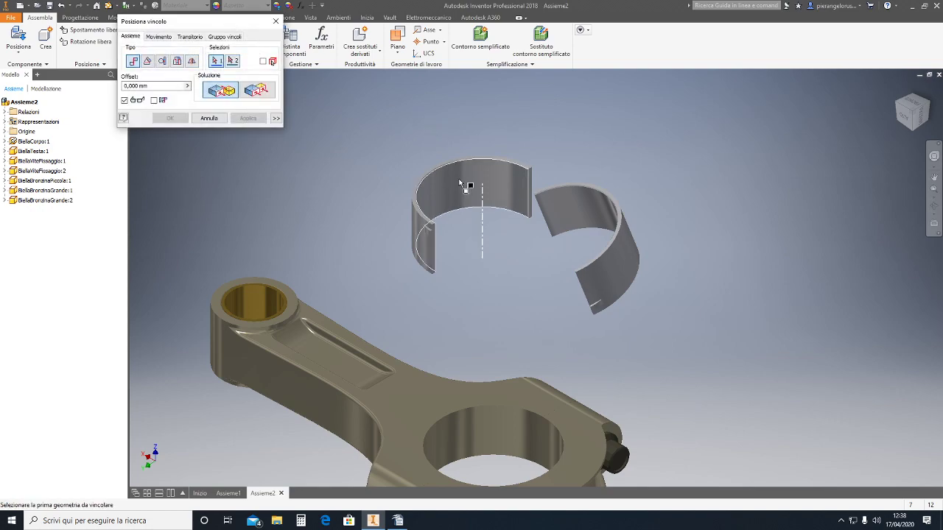
{"action": "left_click", "coordinate": [487, 194]}
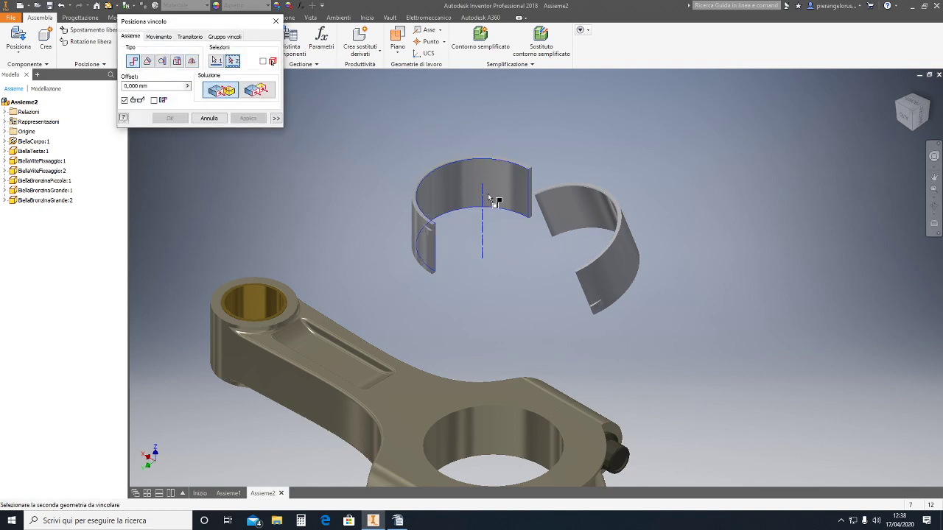
{"action": "left_click", "coordinate": [594, 225]}
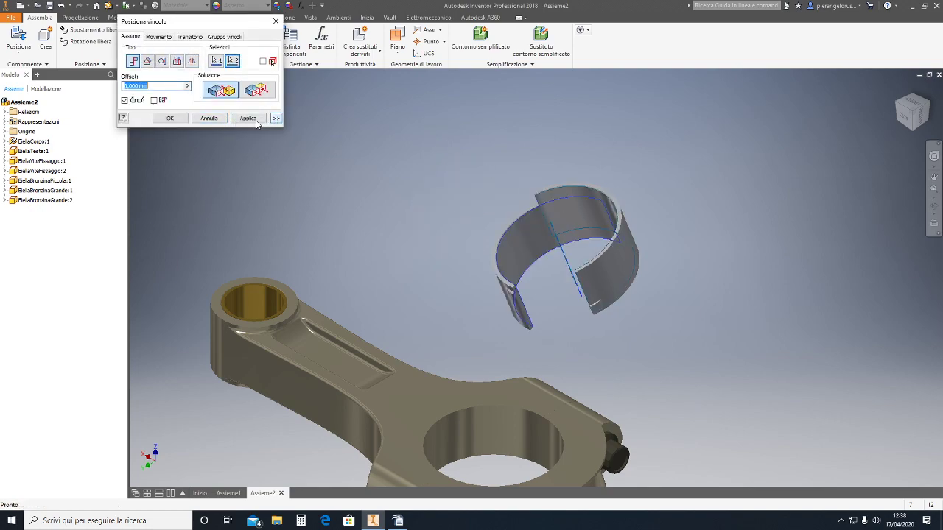
{"action": "left_click", "coordinate": [256, 121]}
{"action": "scroll", "coordinate": [617, 196], "scroll_direction": "down", "scroll_amount": 5}
{"action": "middle_click_drag", "start_coordinate": [607, 221], "coordinate": [685, 110]}
{"action": "left_click", "coordinate": [209, 117]}
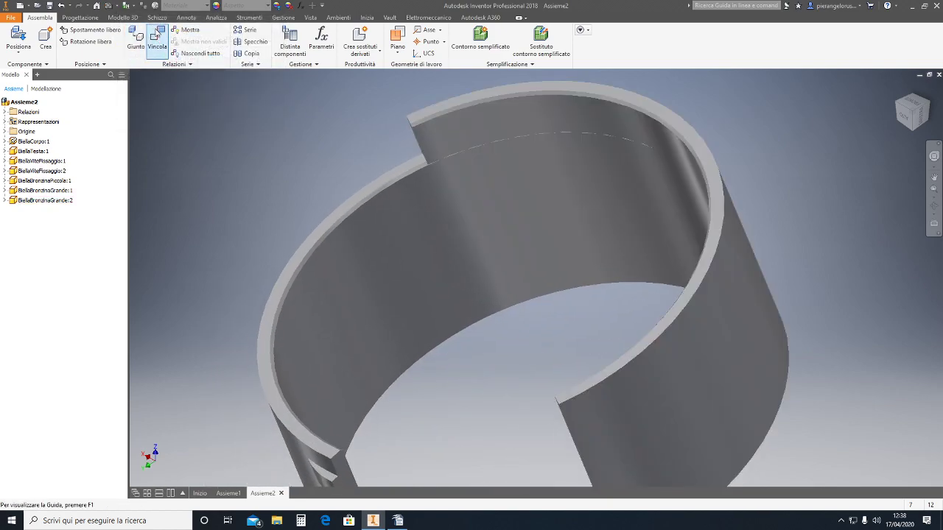
- Make the two shells' top edges flush with a flush-solution constraint
{"action": "left_click", "coordinate": [157, 37]}
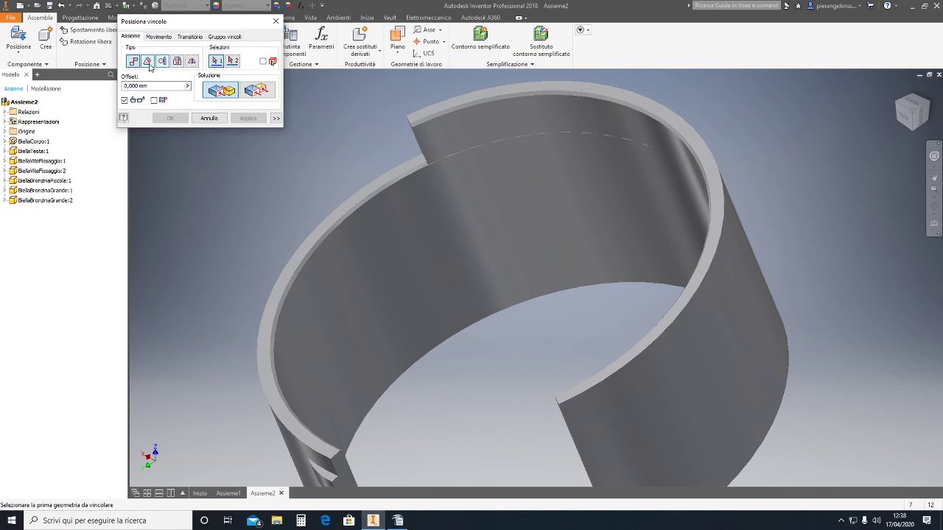
{"action": "left_click", "coordinate": [436, 112]}
{"action": "left_click", "coordinate": [255, 94]}
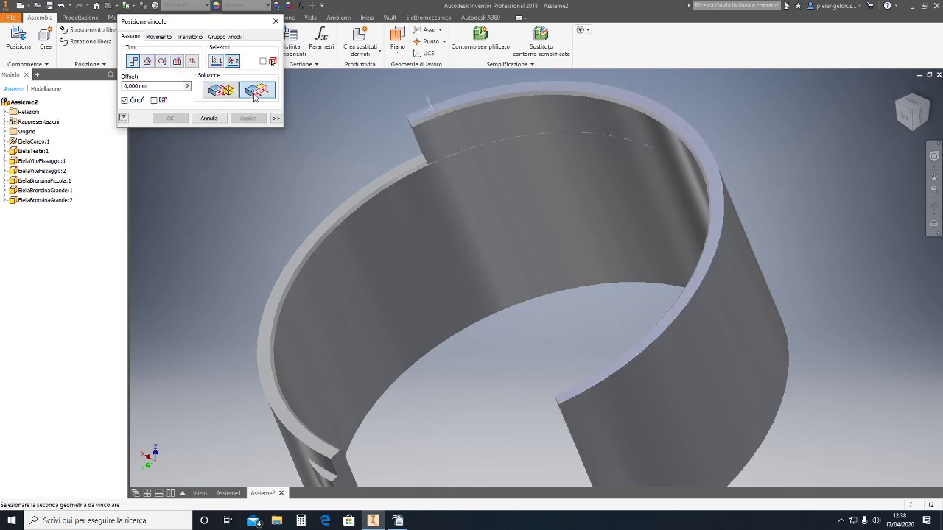
{"action": "left_click", "coordinate": [377, 180]}
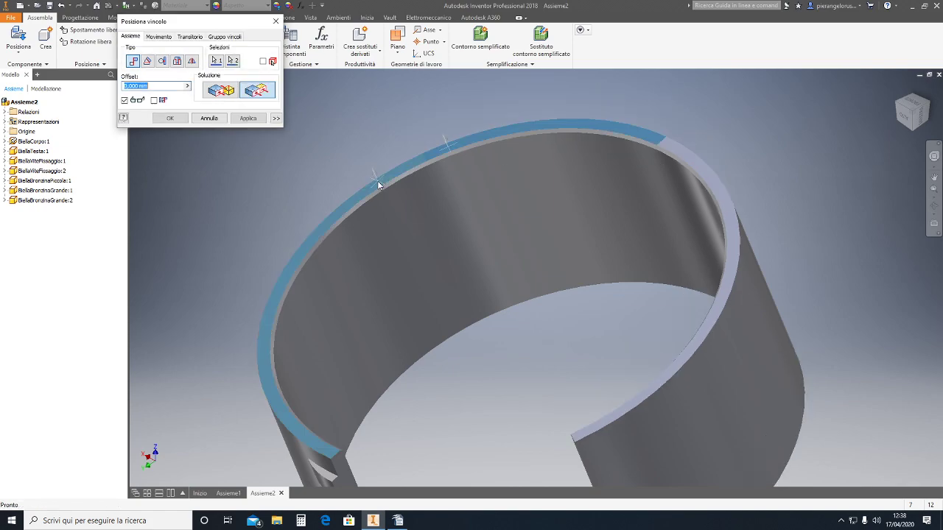
{"action": "left_click", "coordinate": [250, 116]}
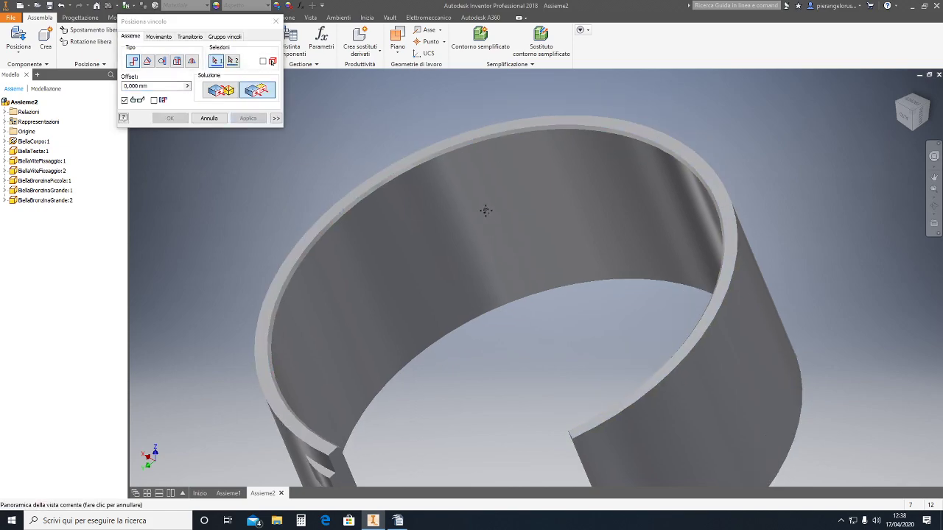
{"action": "key", "text": "Escape"}
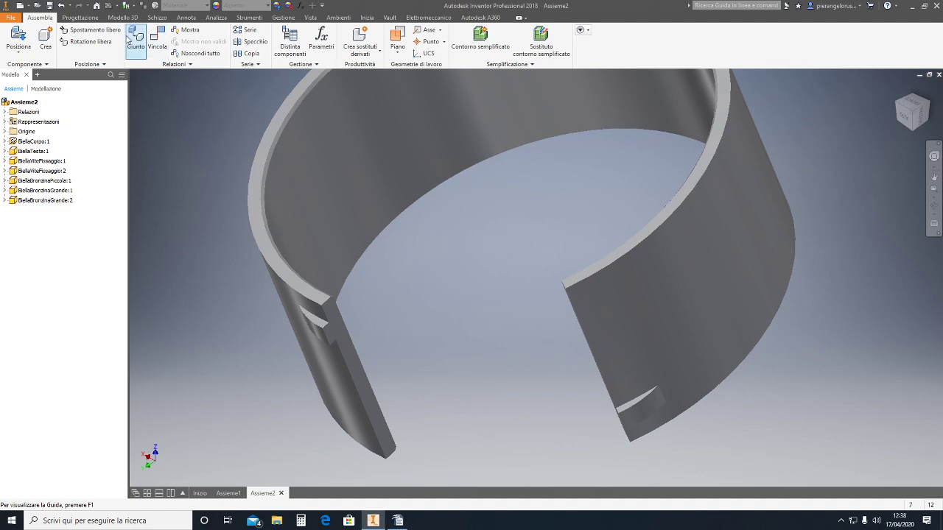
- Mate the left shell's end face to the lower shell's face, closing the ring
{"action": "left_click", "coordinate": [160, 52]}
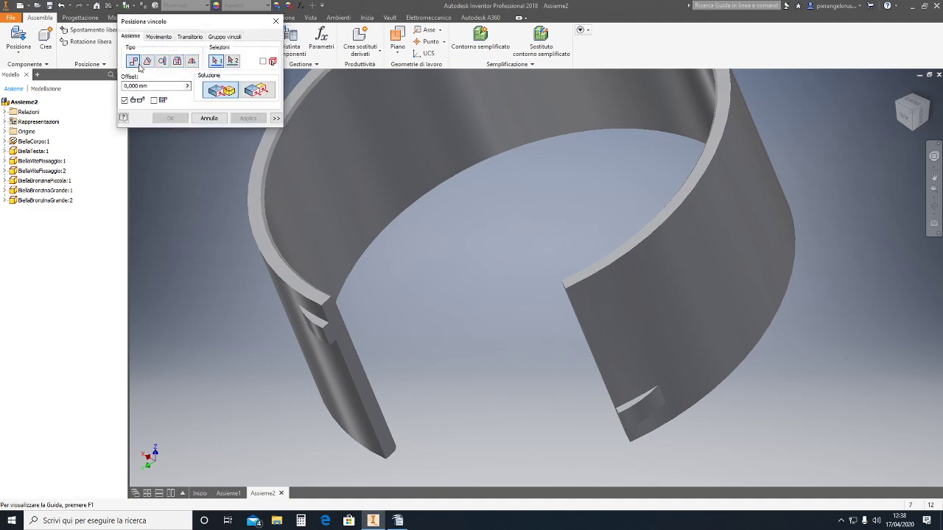
{"action": "left_click", "coordinate": [345, 340]}
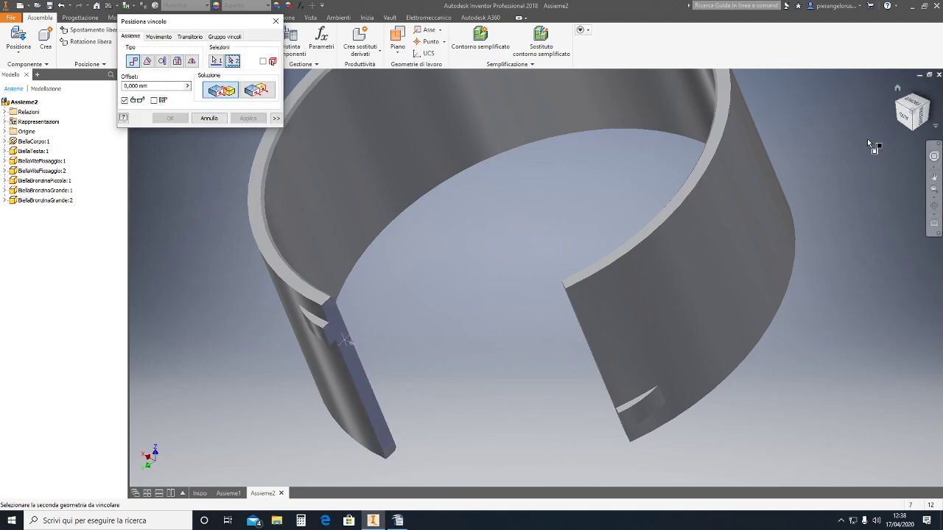
{"action": "left_click", "coordinate": [895, 107]}
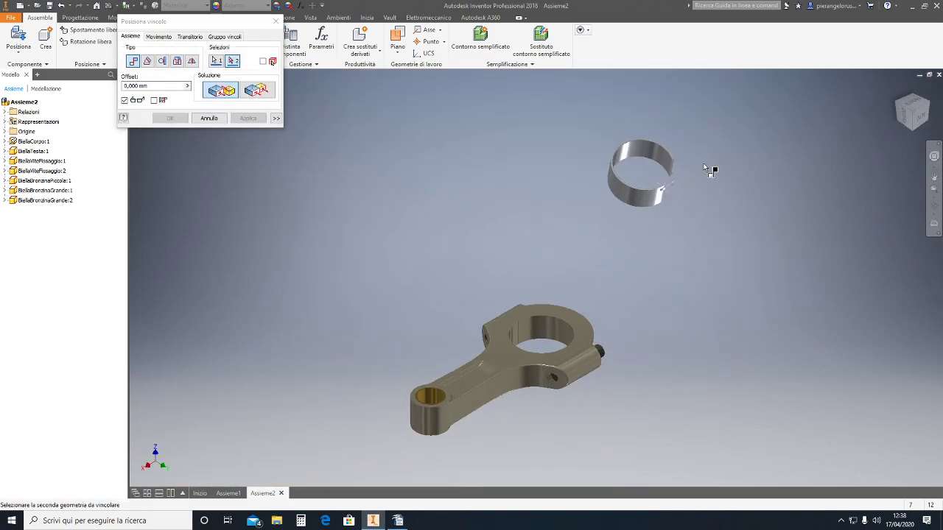
{"action": "scroll", "coordinate": [652, 171], "scroll_direction": "up", "scroll_amount": 5}
{"action": "left_click", "coordinate": [559, 177]}
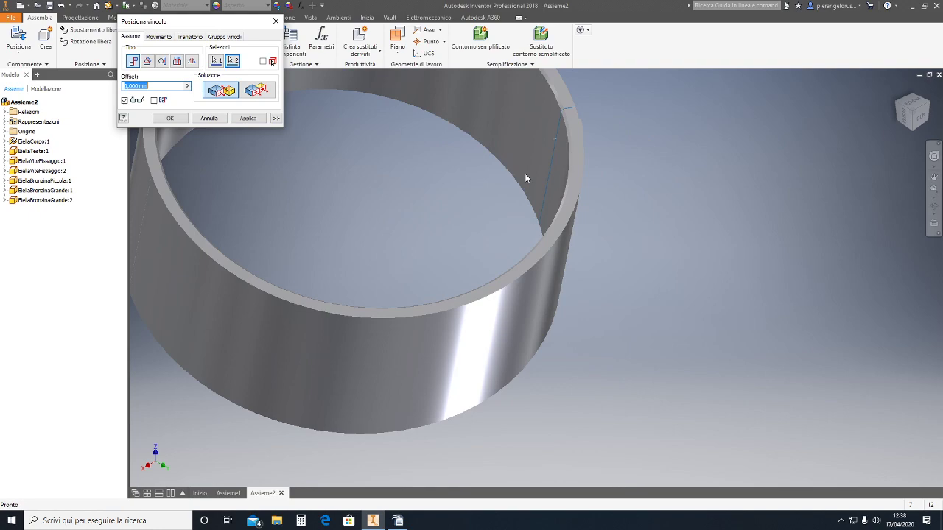
{"action": "left_click", "coordinate": [249, 118]}
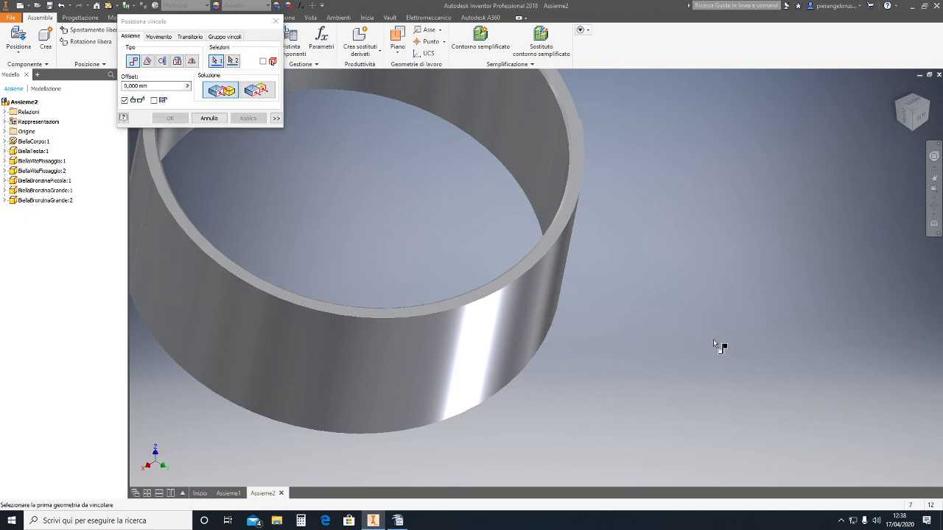
{"action": "scroll", "coordinate": [713, 339], "scroll_direction": "down", "scroll_amount": 3}
{"action": "middle_click_drag", "start_coordinate": [713, 339], "coordinate": [717, 334]}
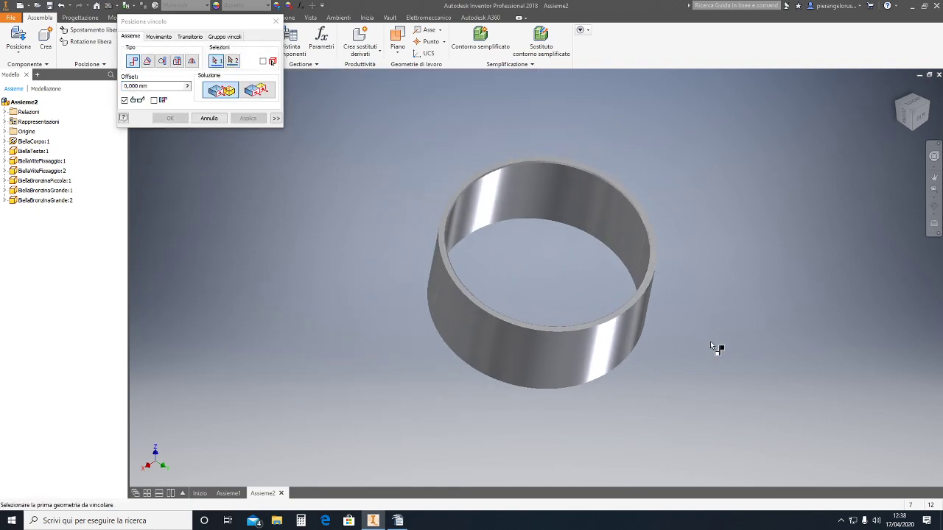
{"action": "key", "text": "Escape"}
{"action": "left_click", "coordinate": [623, 339]}
- Select the lower bearing half and begin a constraint on the ring's top edge, then cancel it
{"action": "scroll", "coordinate": [623, 337], "scroll_direction": "down", "scroll_amount": 5}
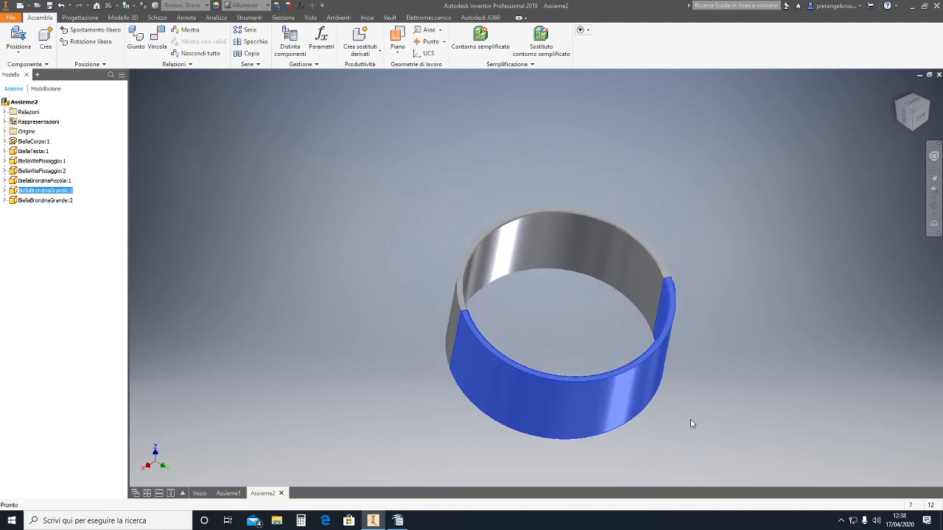
{"action": "left_click", "coordinate": [587, 366]}
{"action": "middle_click_drag", "start_coordinate": [558, 358], "coordinate": [534, 307]}
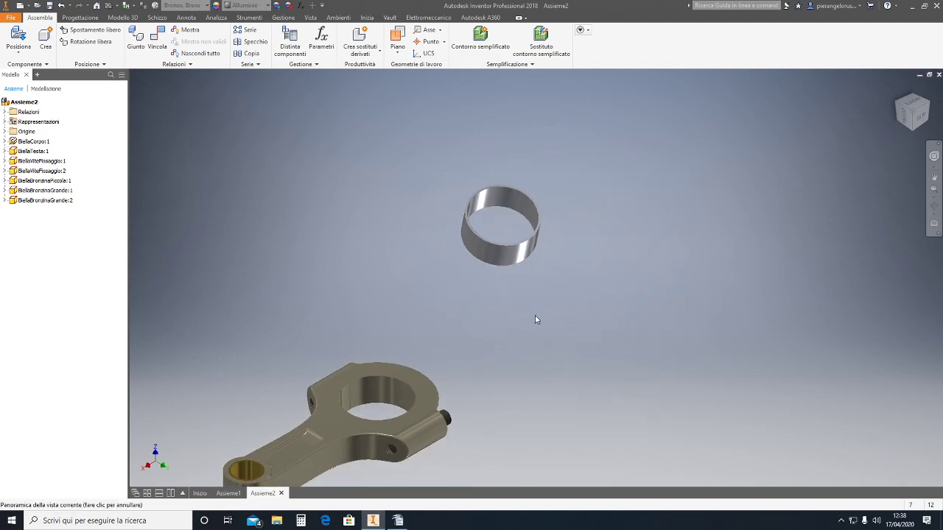
{"action": "left_click", "coordinate": [493, 254]}
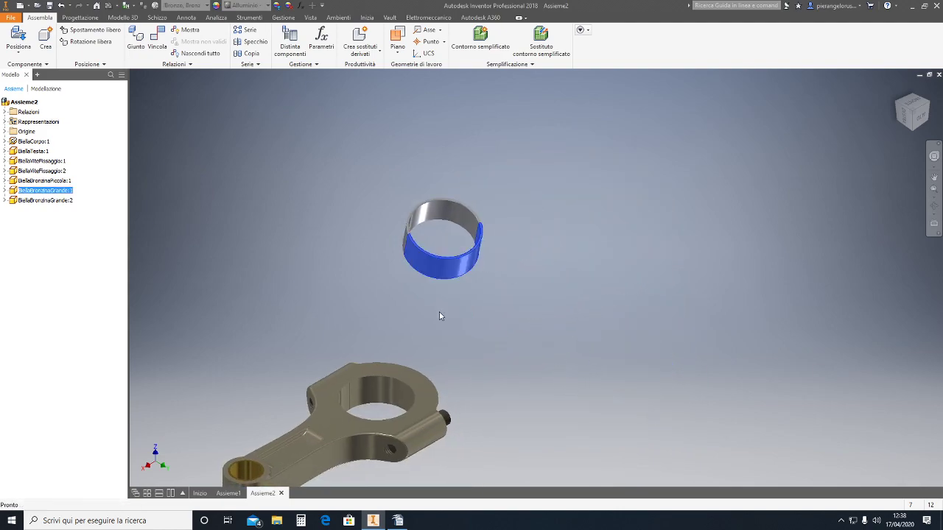
{"action": "scroll", "coordinate": [439, 312], "scroll_direction": "up", "scroll_amount": 4}
{"action": "scroll", "coordinate": [435, 292], "scroll_direction": "down", "scroll_amount": 2}
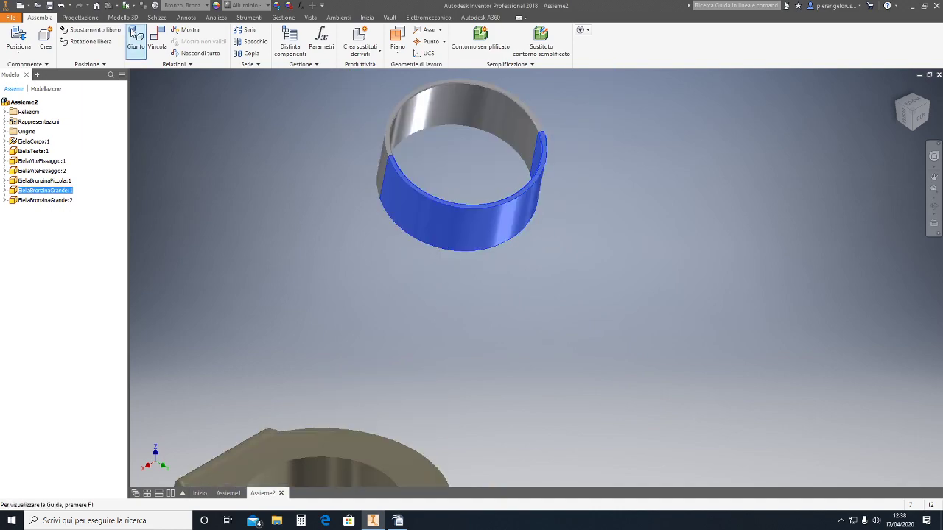
{"action": "left_click", "coordinate": [157, 37]}
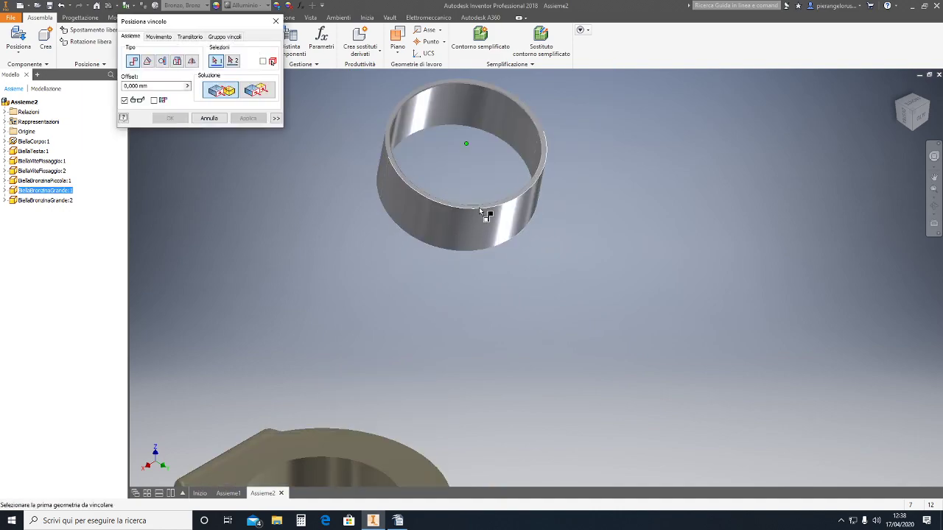
{"action": "left_click", "coordinate": [479, 207]}
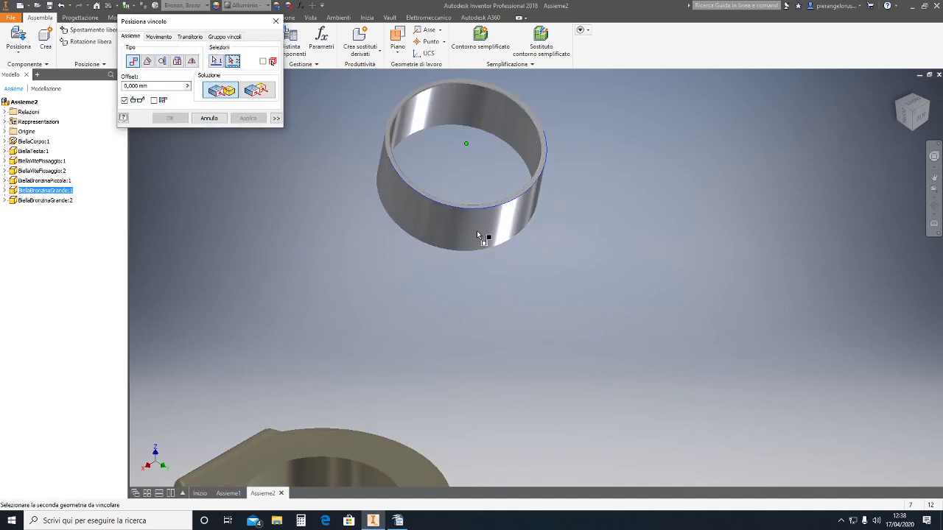
{"action": "left_click", "coordinate": [275, 20]}
- Measure the bearing ring's top edge radius: 20,875 mm
{"action": "left_click", "coordinate": [216, 17]}
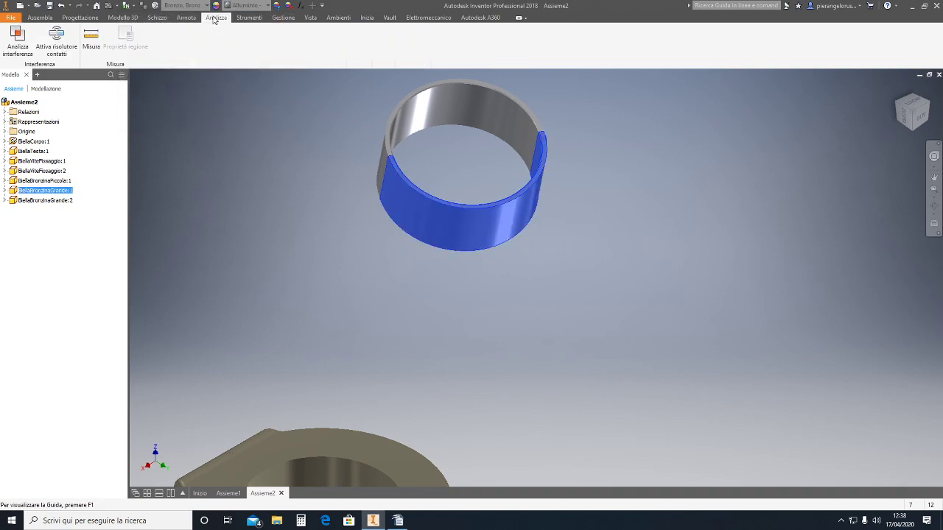
{"action": "left_click", "coordinate": [91, 39]}
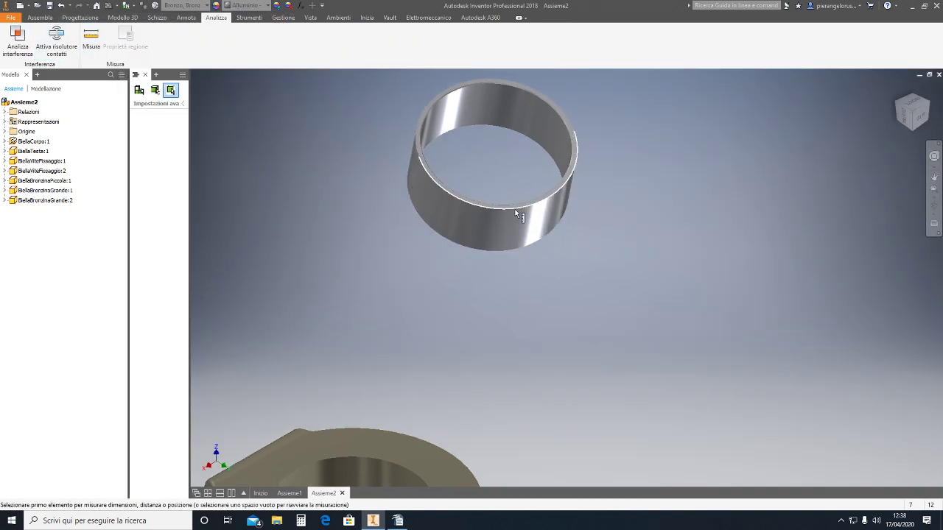
{"action": "left_click", "coordinate": [515, 209]}
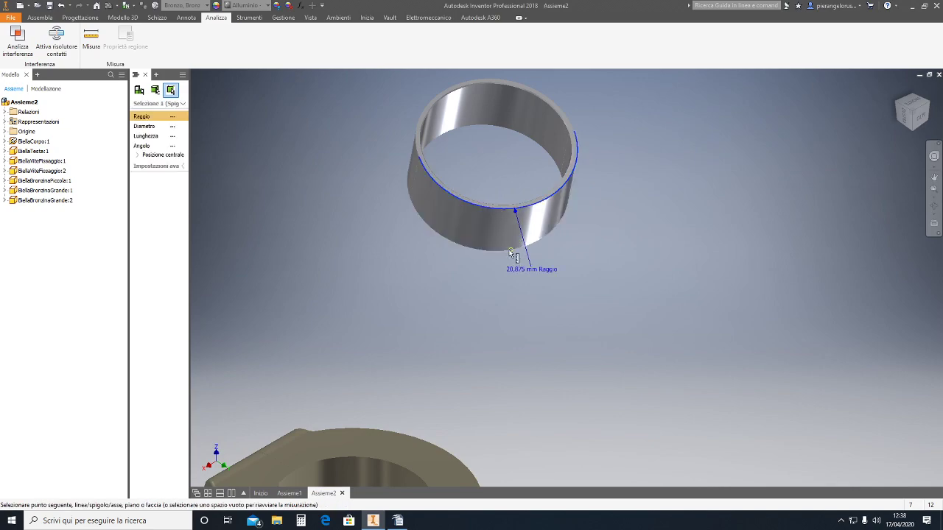
{"action": "key", "text": "Escape"}
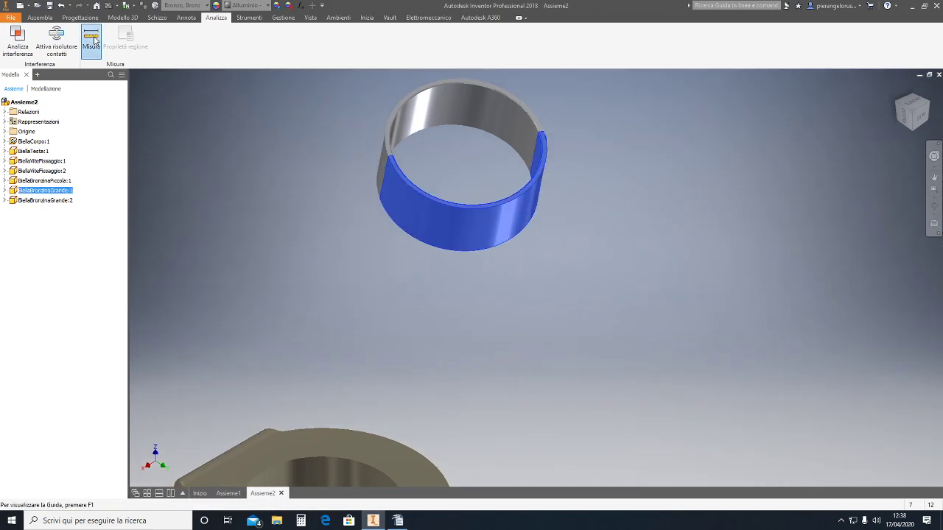
- Measure the ring's 18,000 mm height and its 96,735 mm distance from the big-end bore
{"action": "left_click", "coordinate": [93, 40]}
{"action": "left_click", "coordinate": [513, 208]}
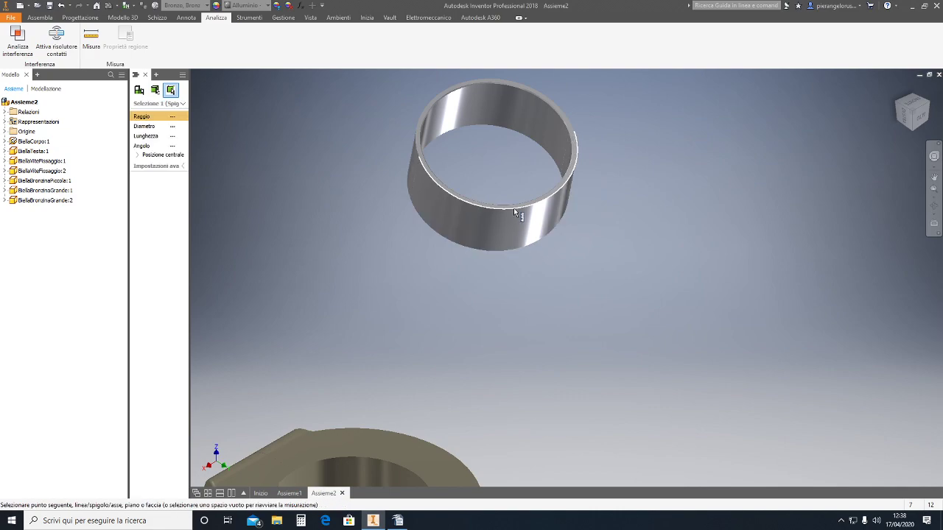
{"action": "left_click", "coordinate": [501, 251]}
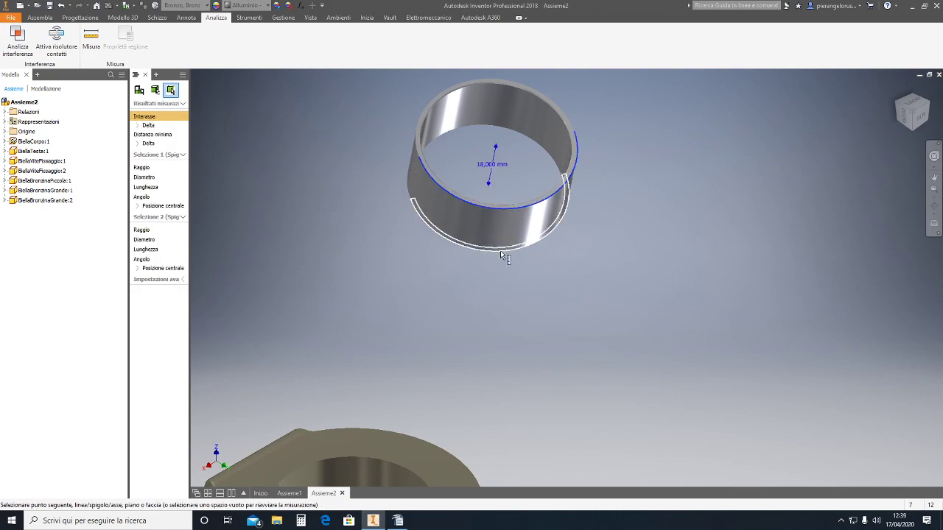
{"action": "scroll", "coordinate": [512, 281], "scroll_direction": "down", "scroll_amount": 3}
{"action": "middle_click_drag", "start_coordinate": [506, 301], "coordinate": [522, 211]}
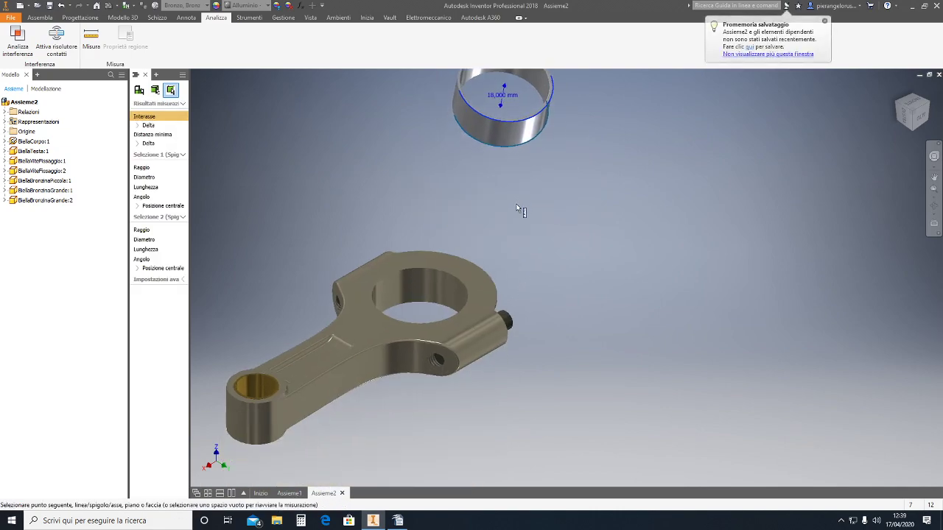
{"action": "left_click", "coordinate": [447, 281]}
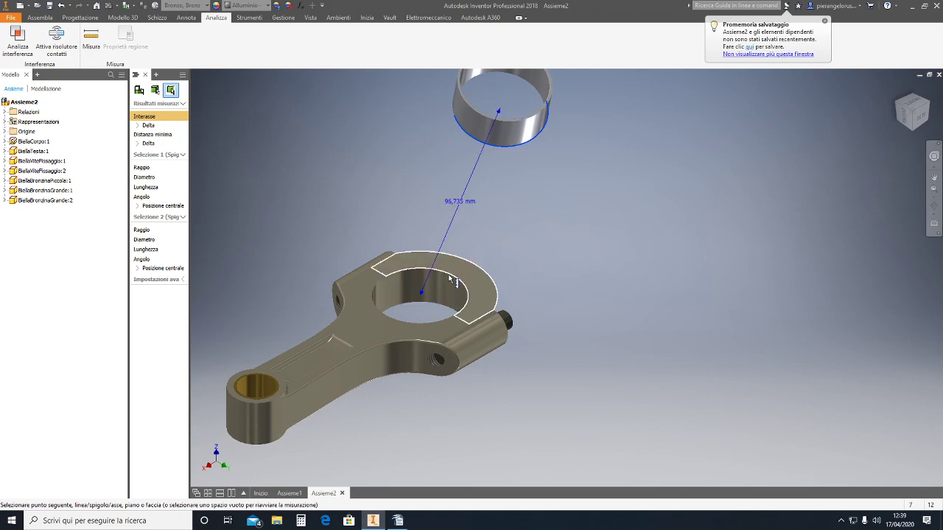
{"action": "key", "text": "Escape"}
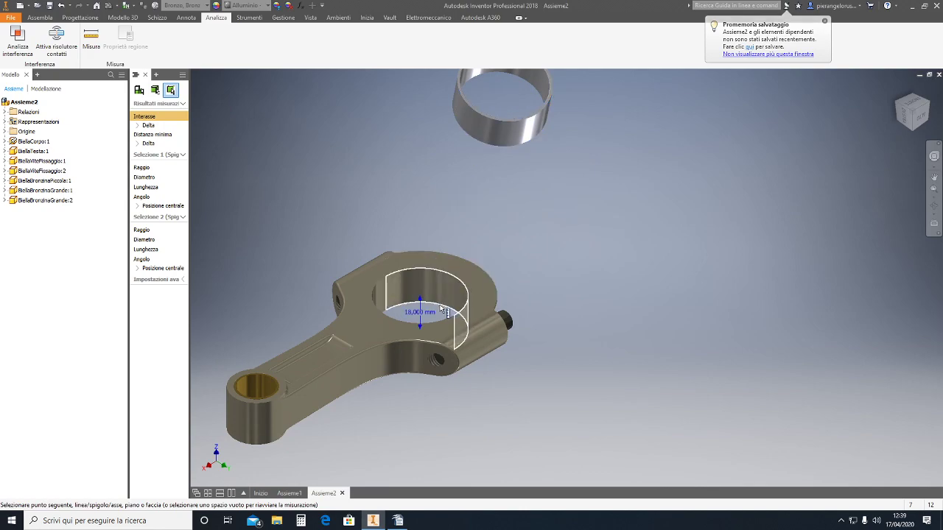
{"action": "key", "text": "Escape"}
{"action": "left_click", "coordinate": [522, 109]}
{"action": "middle_click_drag", "start_coordinate": [515, 196], "coordinate": [516, 284]}
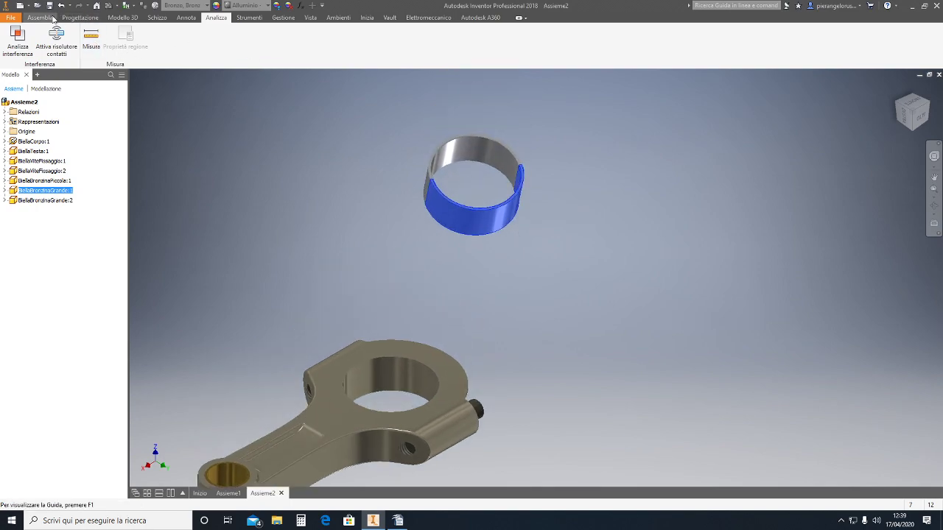
- Apply a flipped Insert constraint between the ring's lower edge and the big-end bore edge
{"action": "left_click", "coordinate": [41, 18]}
{"action": "left_click", "coordinate": [157, 36]}
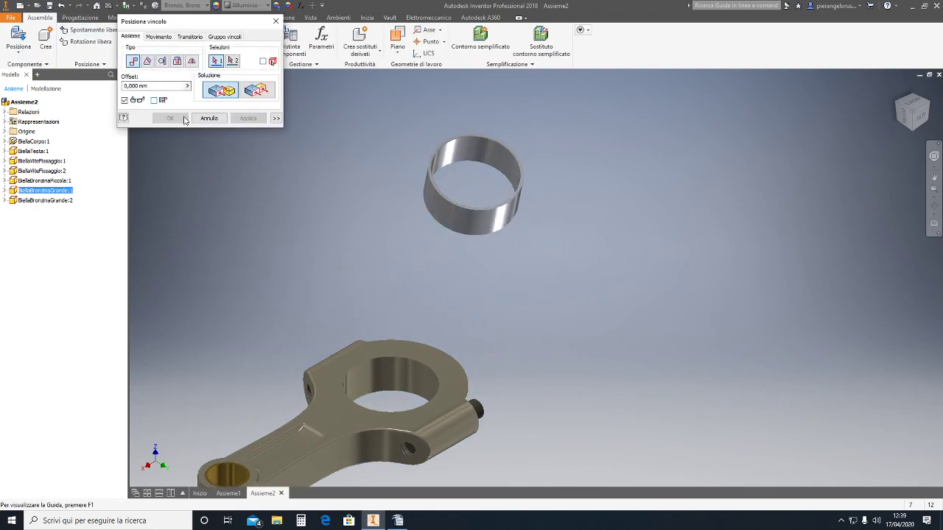
{"action": "left_click", "coordinate": [179, 61]}
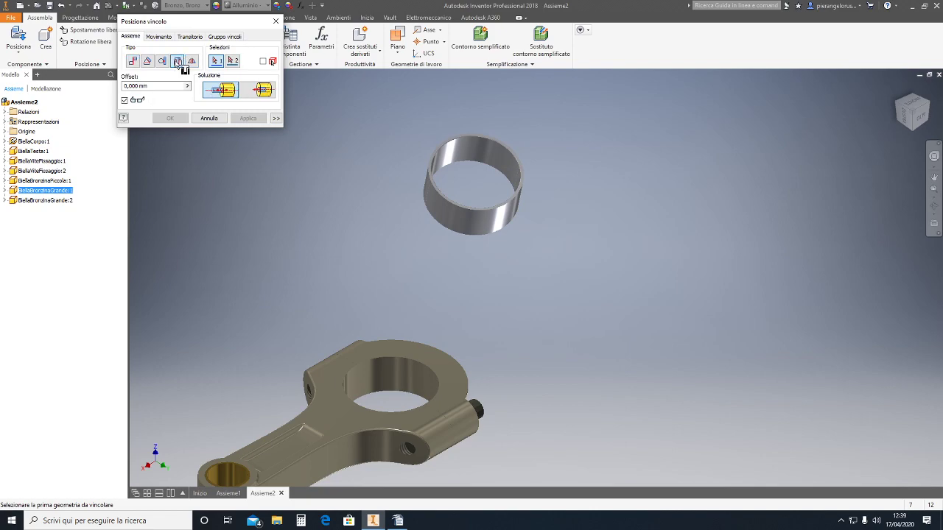
{"action": "left_click", "coordinate": [458, 209]}
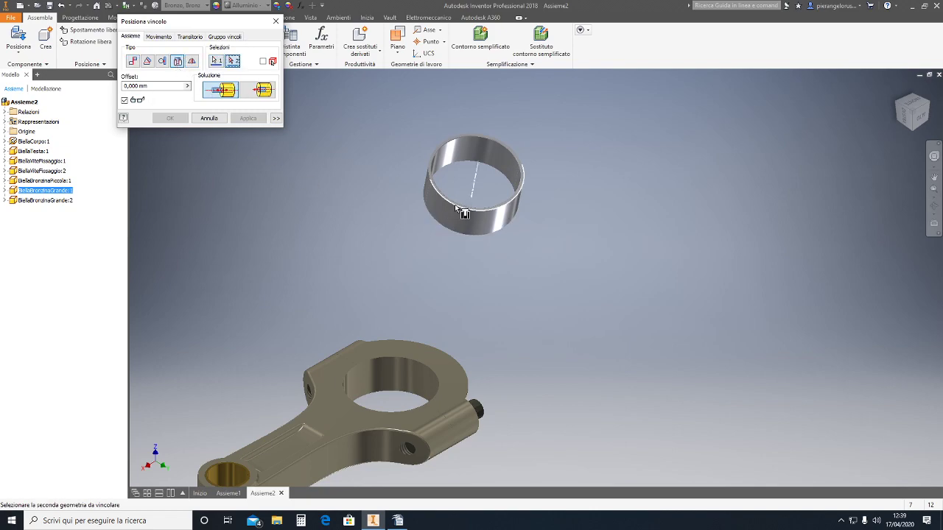
{"action": "left_click", "coordinate": [374, 409]}
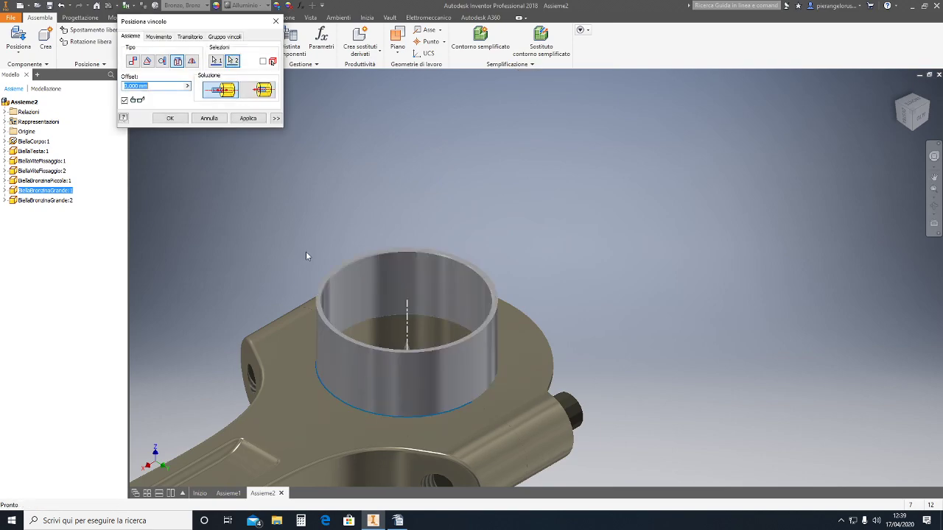
{"action": "left_click", "coordinate": [247, 91]}
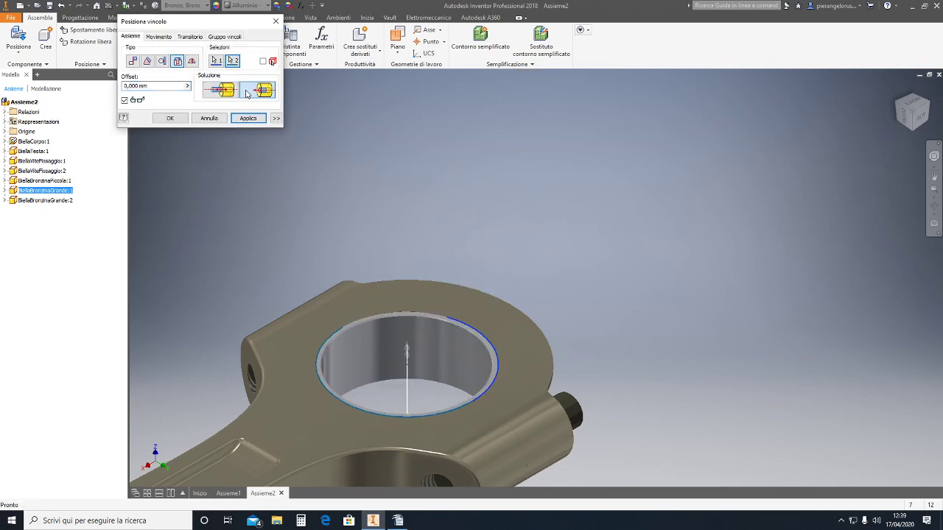
{"action": "left_click", "coordinate": [258, 119]}
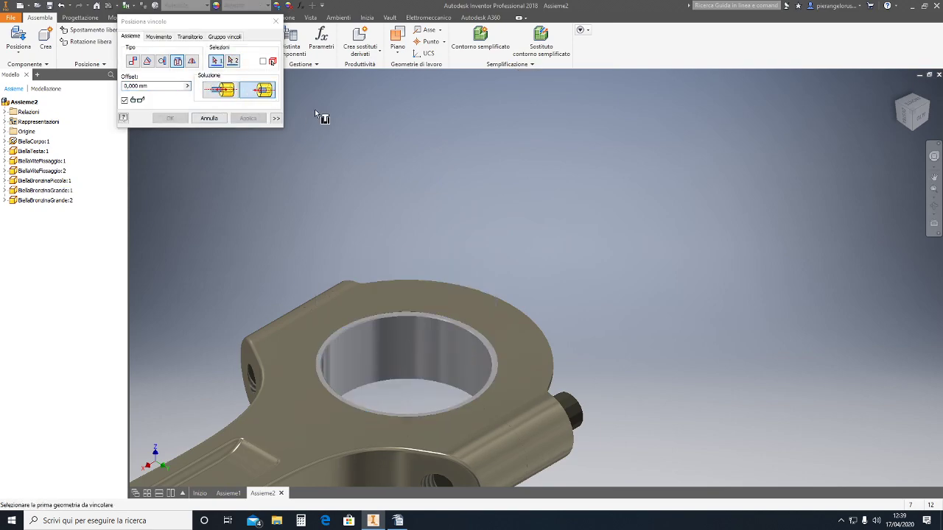
{"action": "left_click", "coordinate": [277, 22]}
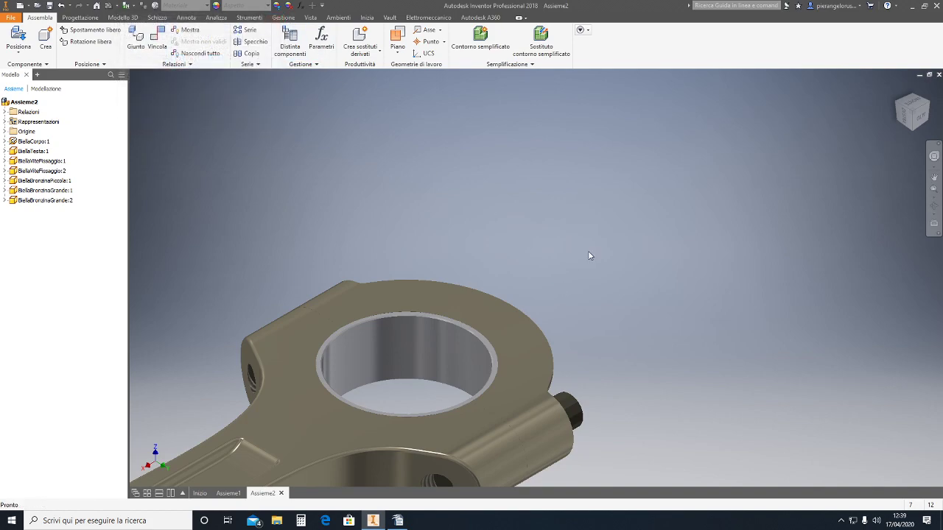
- Zoom out to the whole assembled connecting rod and reveal the hidden system-tray icons
{"action": "scroll", "coordinate": [590, 255], "scroll_direction": "up", "scroll_amount": 2}
{"action": "scroll", "coordinate": [632, 192], "scroll_direction": "up", "scroll_amount": 1}
{"action": "scroll", "coordinate": [612, 309], "scroll_direction": "up", "scroll_amount": 1}
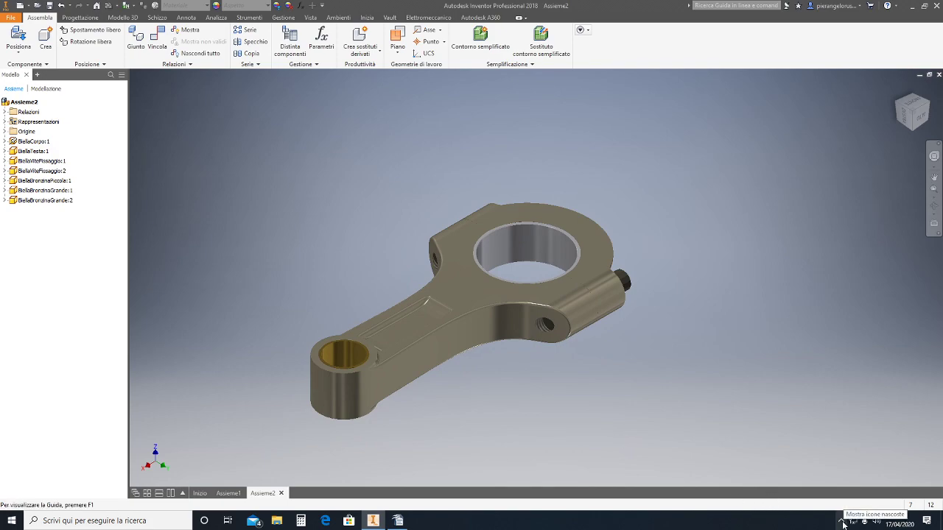
{"action": "left_click", "coordinate": [843, 524]}
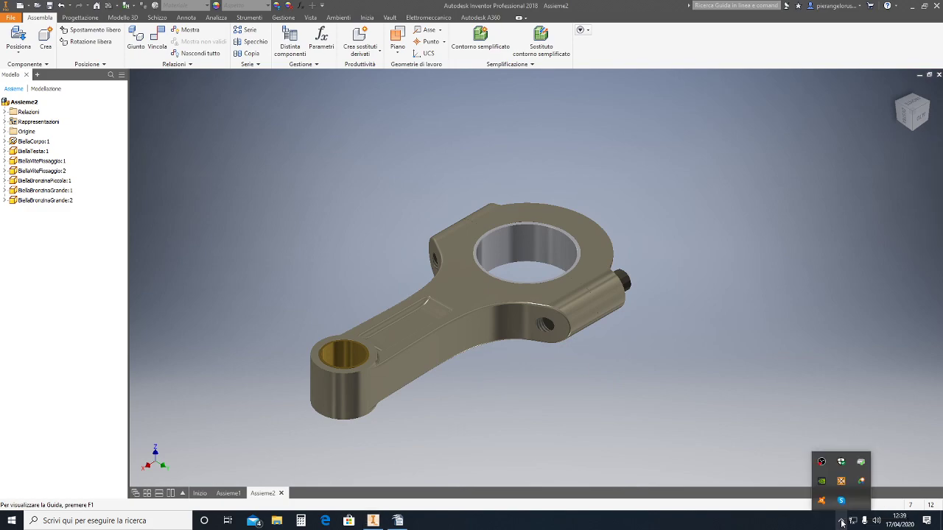